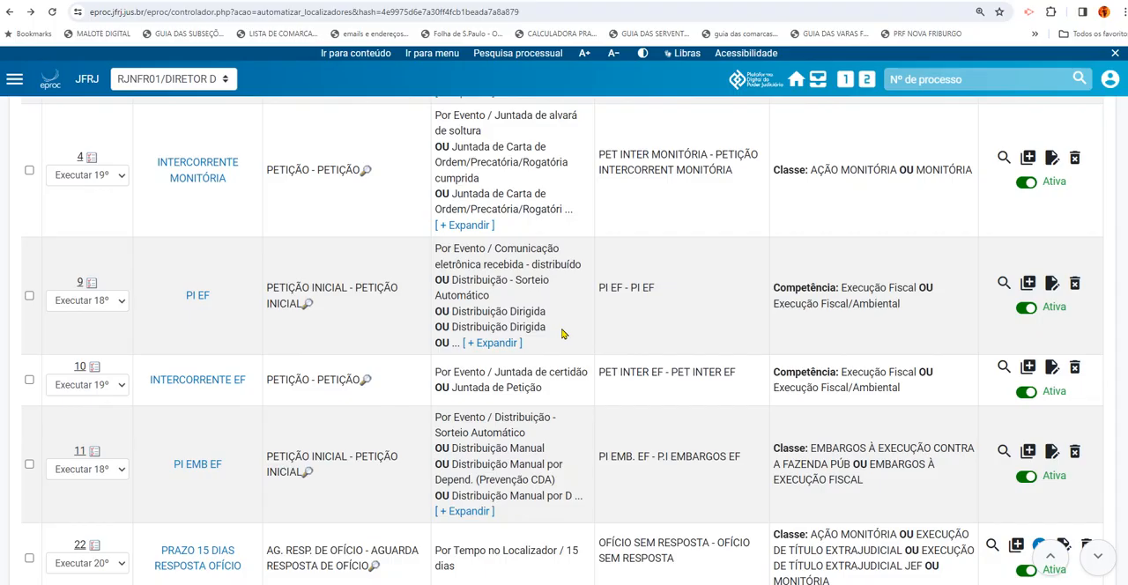
Expand the full list of triggering events for the PI EF rule in the automation list and review it
left_click(511, 345)
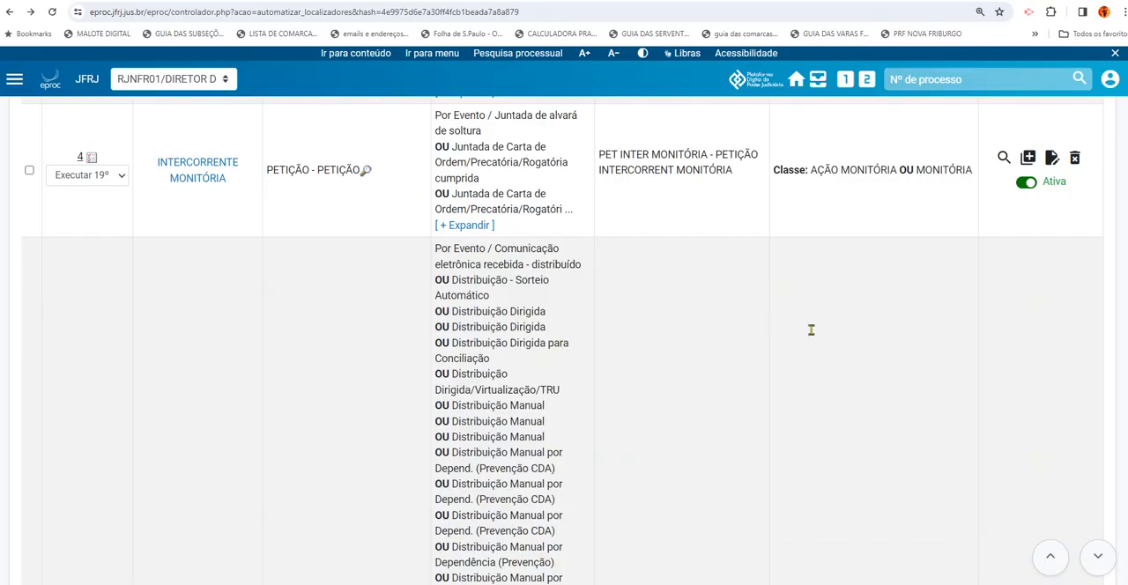
left_click_drag(1126, 148, 1127, 164)
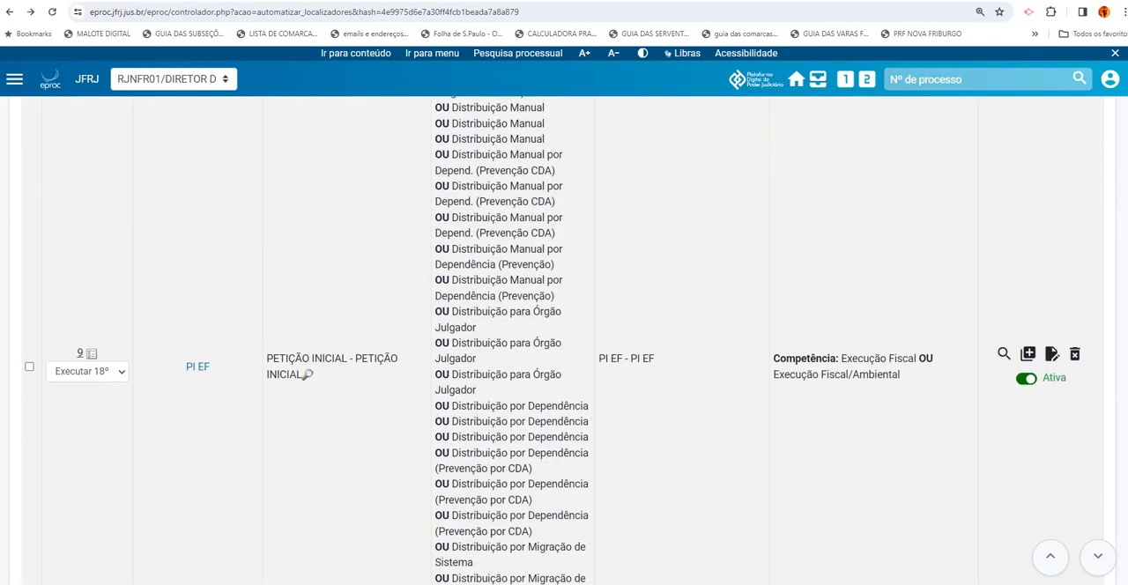
scroll(564, 340, "down", 3)
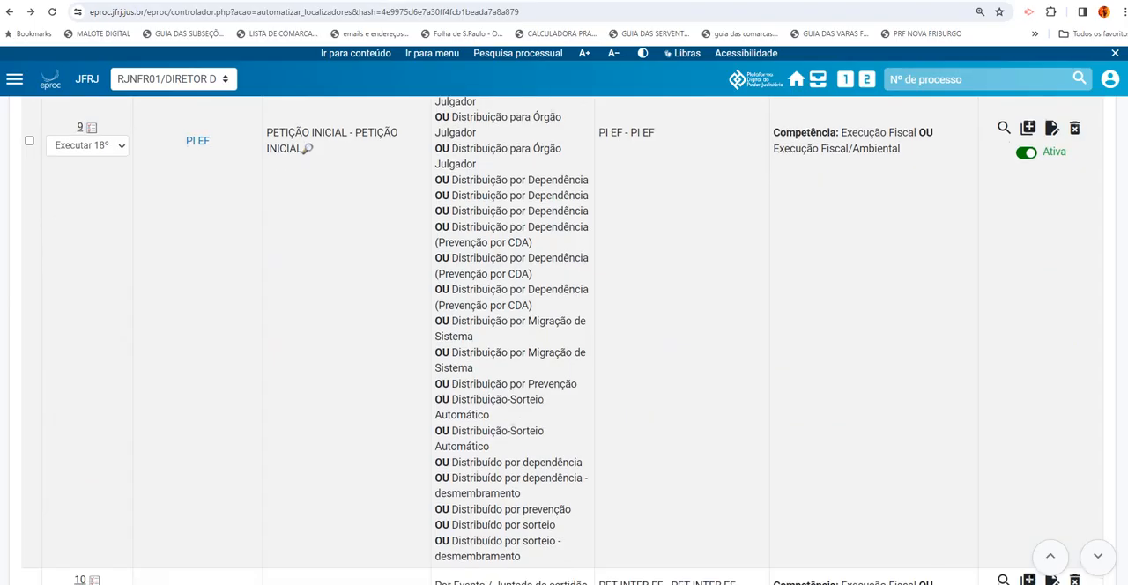
scroll(564, 340, "up", 2)
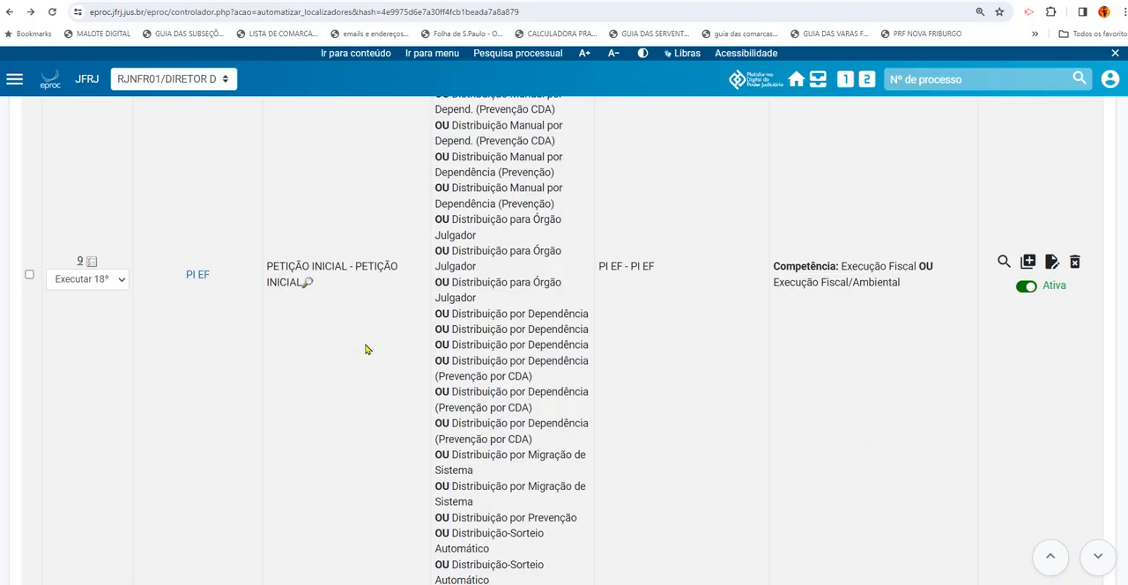
Open the PI EF rule for editing and review its selected event types, including Distribuição - Sorteio Automático
left_click(1052, 263)
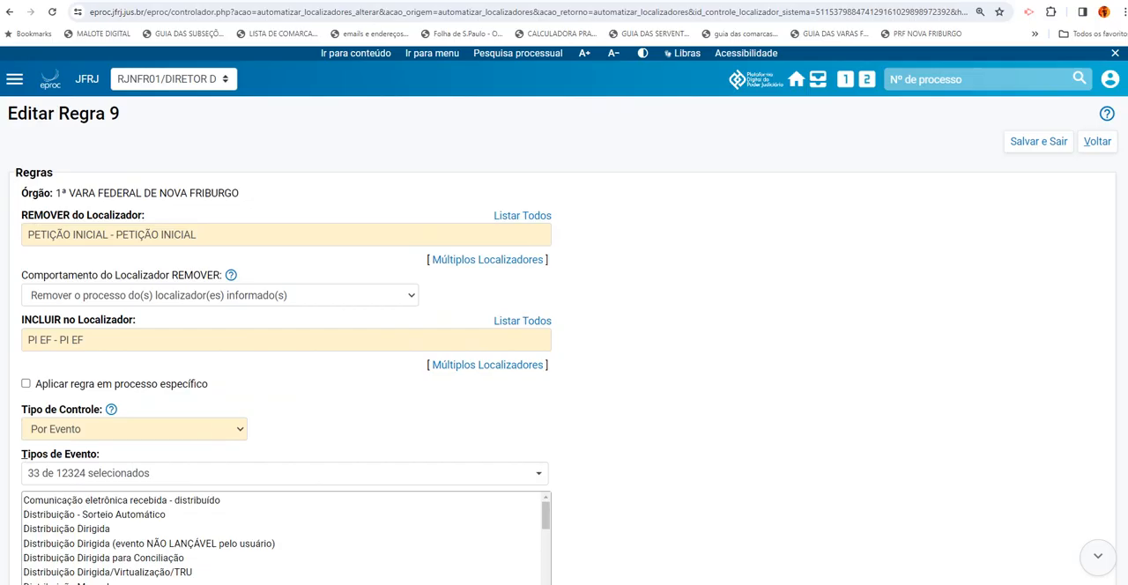
scroll(591, 348, "down", 2)
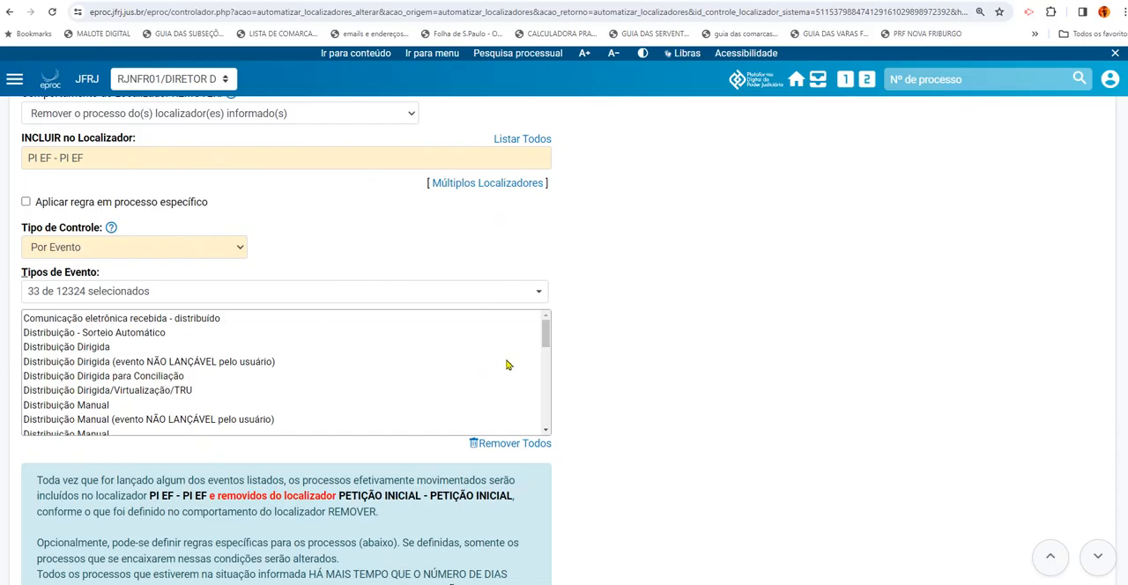
left_click_drag(544, 336, 548, 428)
left_click_drag(546, 402, 553, 340)
mouse_move(552, 340)
left_mouse_down()
mouse_move(555, 427)
mouse_move(553, 338)
left_mouse_up()
left_click_drag(171, 332, 21, 339)
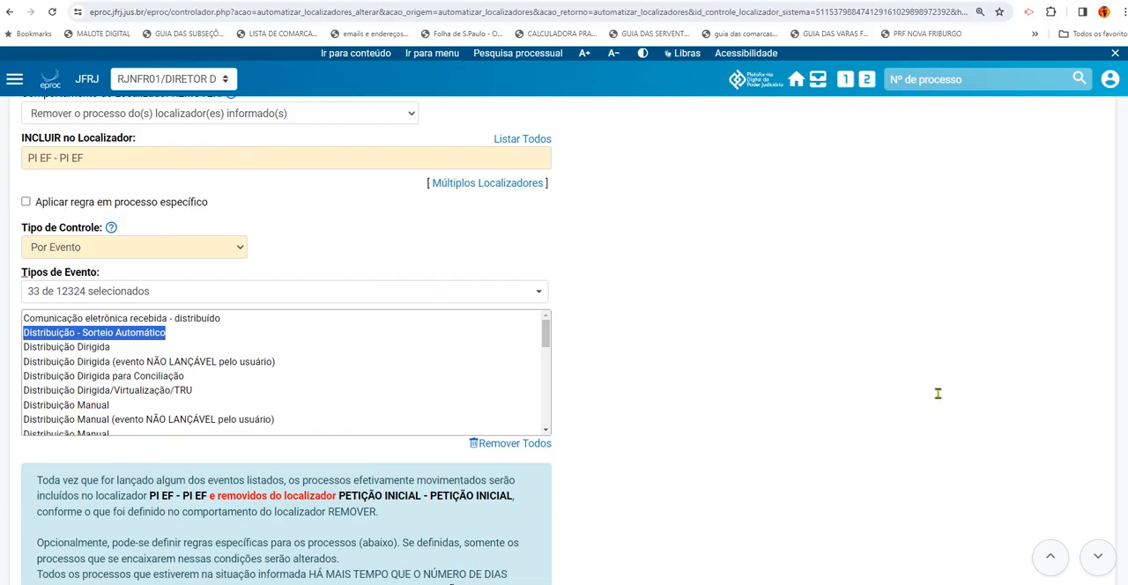
Examine the rule's REMOVER and INCLUIR locators, removal behaviour, control type and event types
scroll(286, 340, "up", 1)
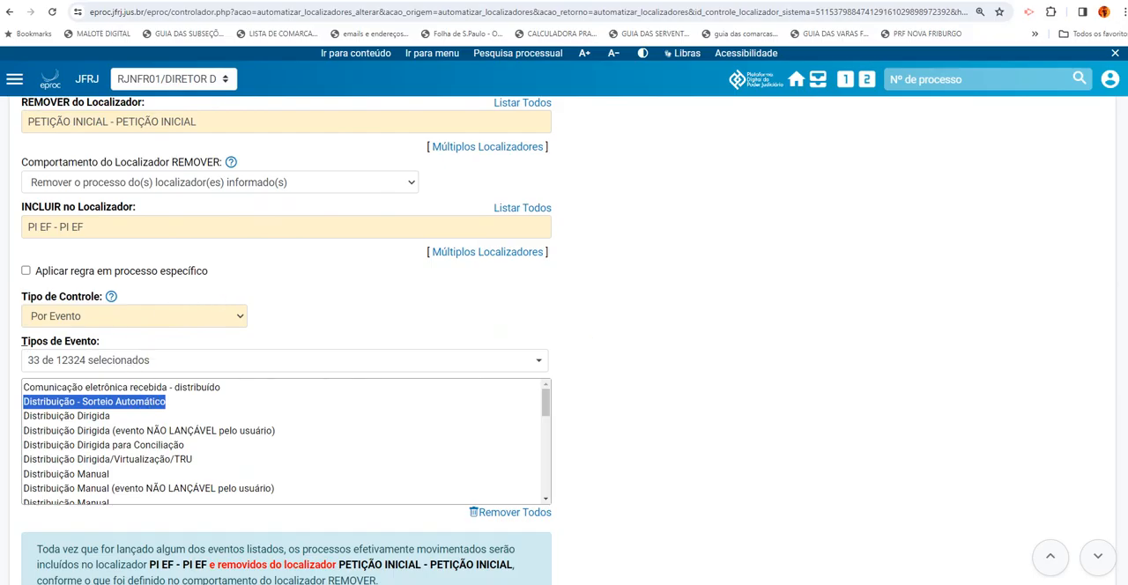
scroll(564, 340, "up", 1)
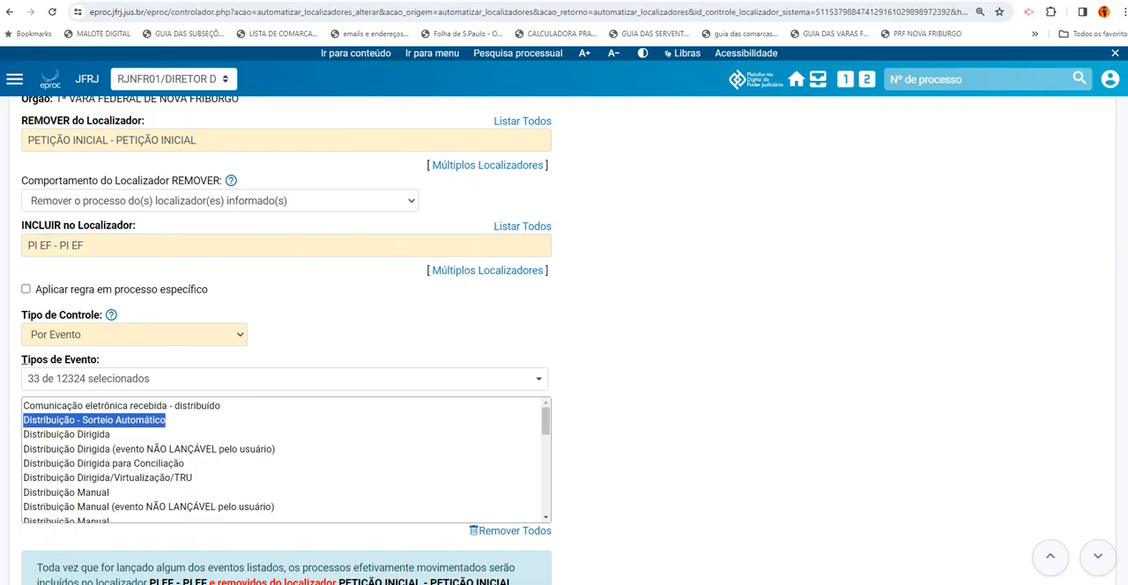
scroll(564, 340, "up", 1)
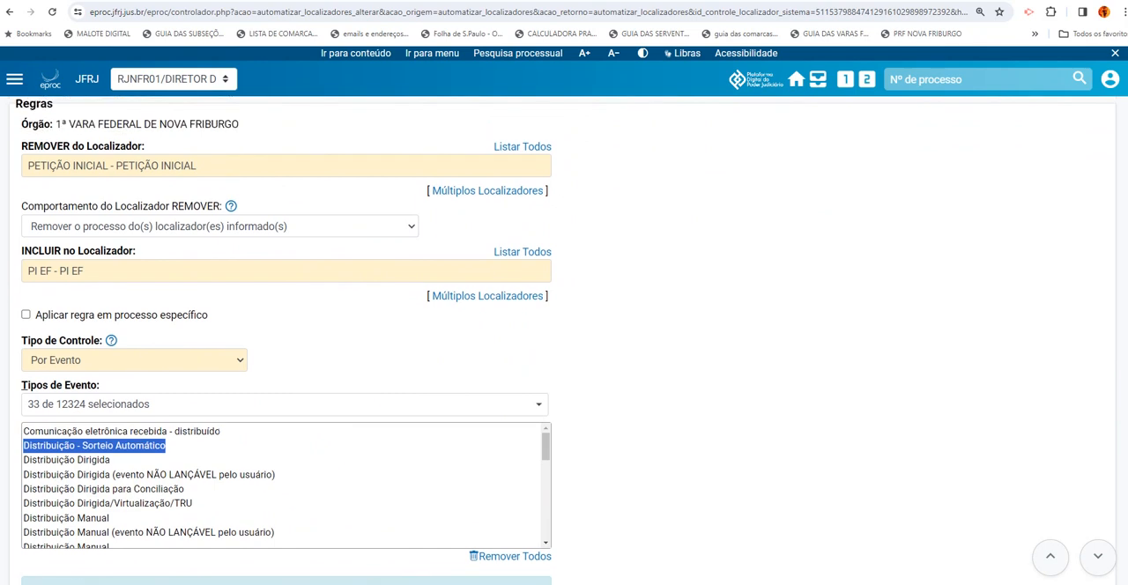
scroll(564, 340, "down", 1)
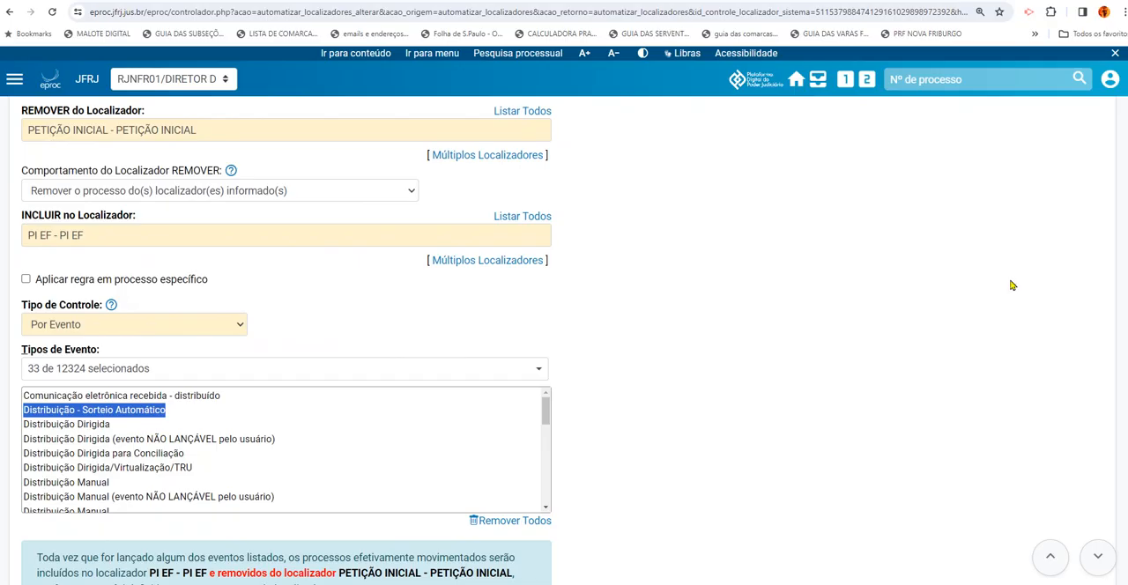
mouse_move(546, 417)
left_mouse_down()
mouse_move(552, 487)
mouse_move(559, 410)
left_mouse_up()
scroll(563, 341, "down", 1)
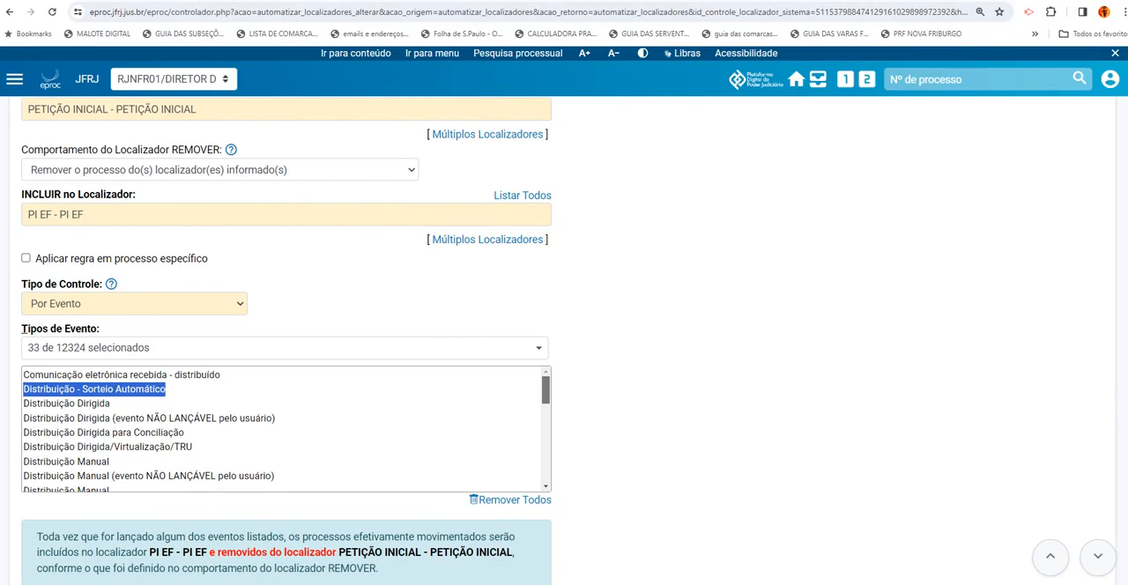
scroll(564, 340, "up", 2)
scroll(564, 340, "up", 1)
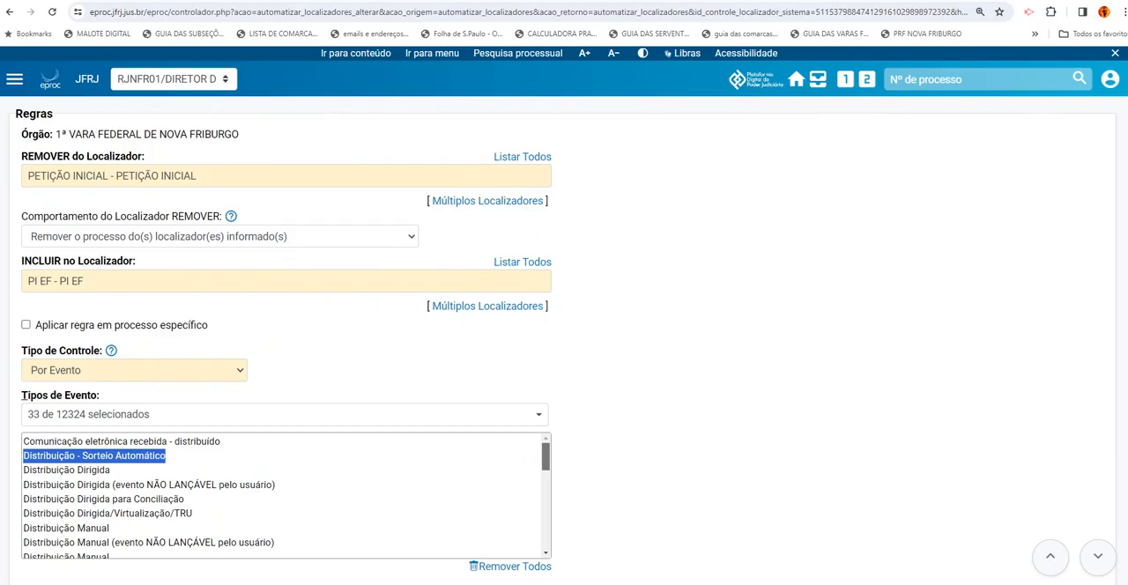
scroll(564, 340, "down", 1)
scroll(563, 340, "up", 1)
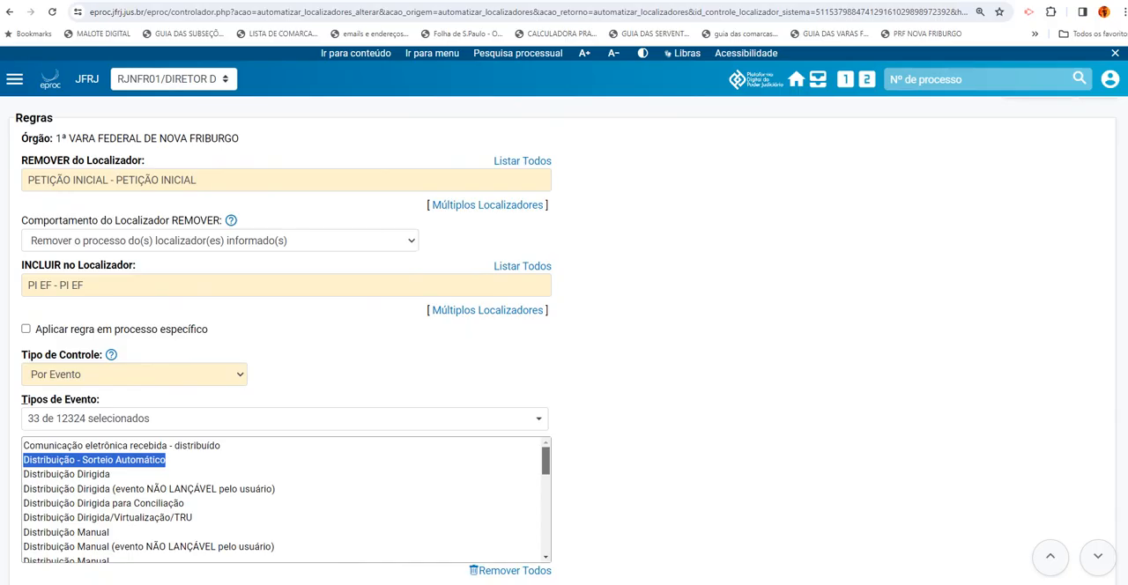
scroll(567, 340, "down", 1)
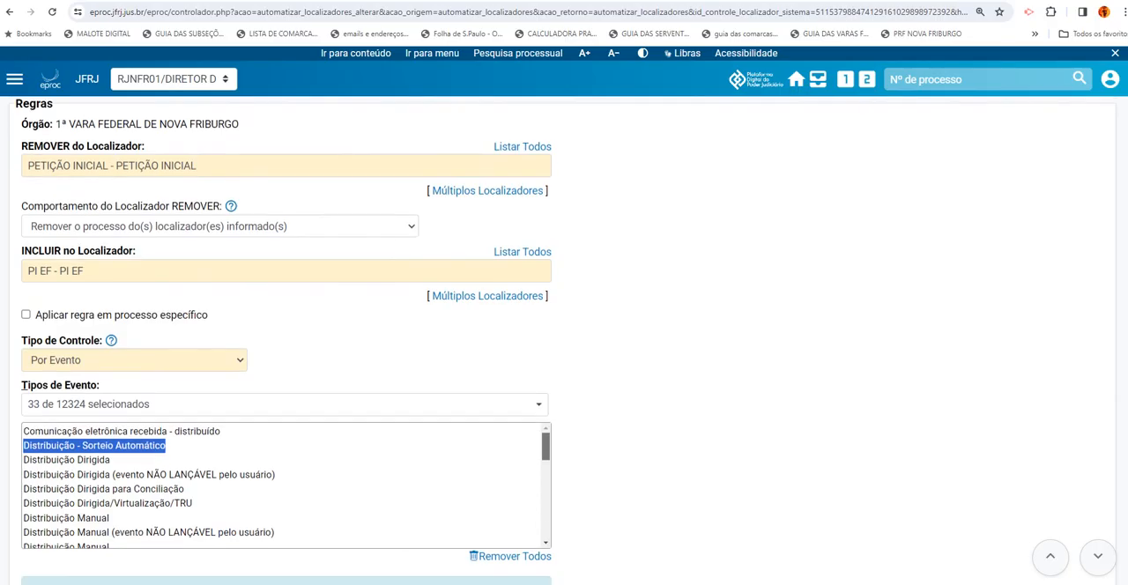
scroll(567, 341, "down", 1)
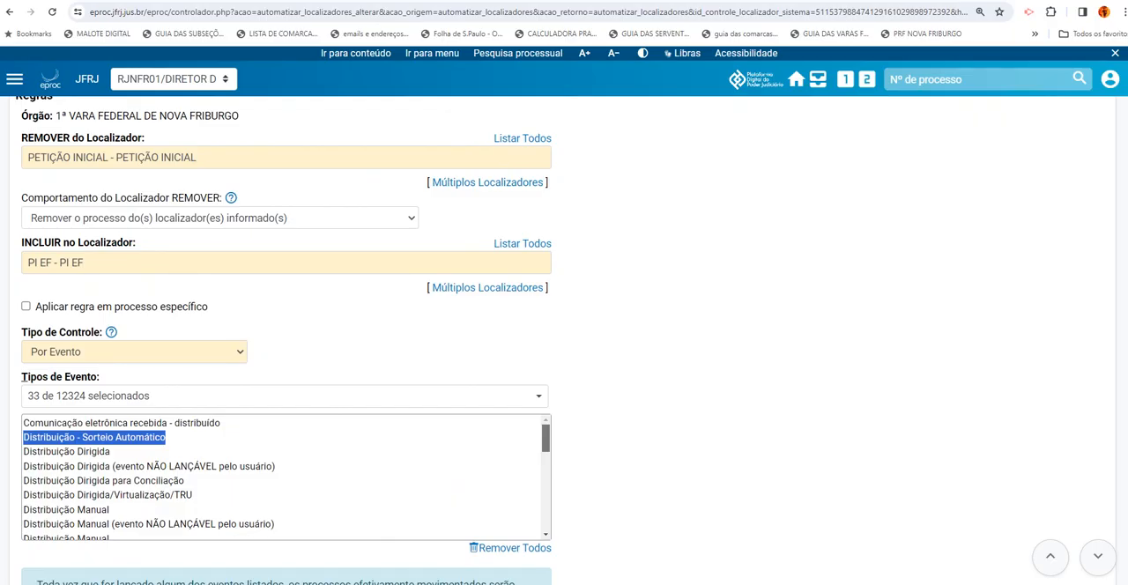
scroll(566, 341, "down", 1)
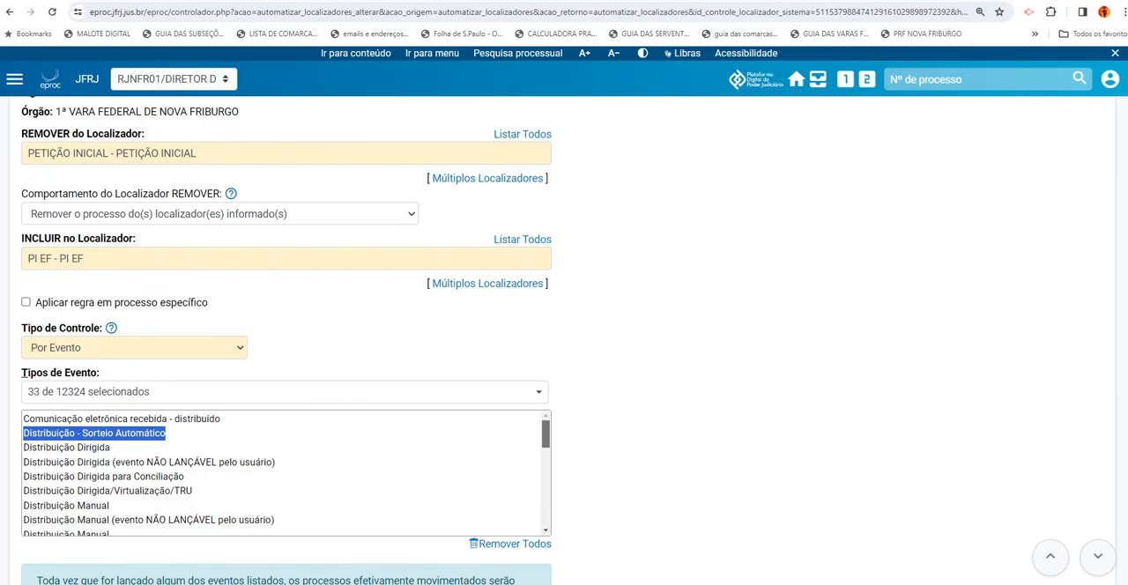
scroll(286, 340, "down", 1)
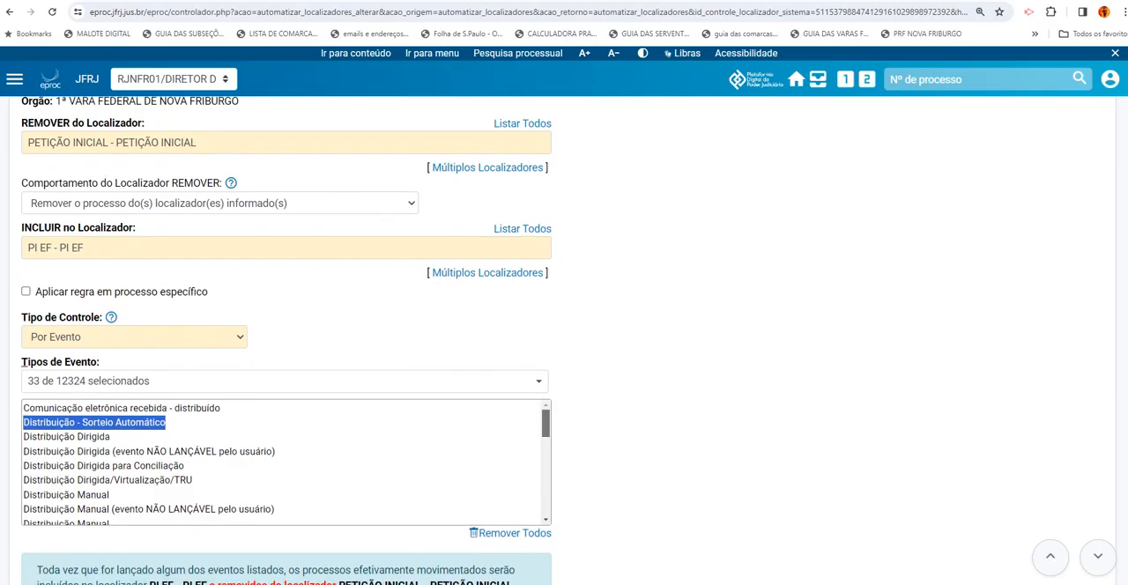
scroll(287, 340, "down", 1)
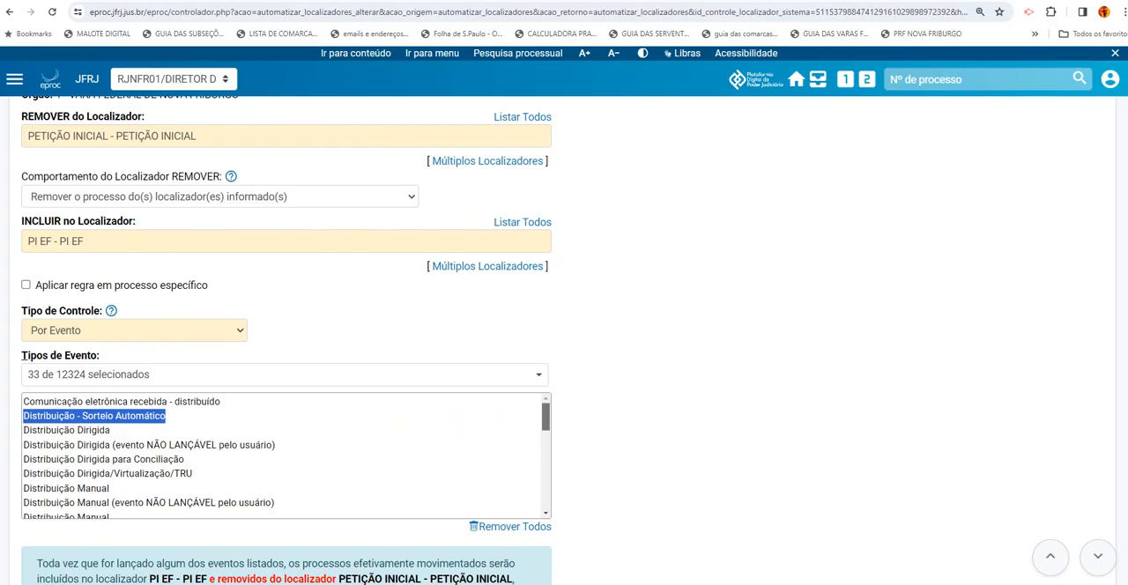
Read the rule's explanatory text, the Executar Ação section and the optional process filters
scroll(286, 340, "down", 3)
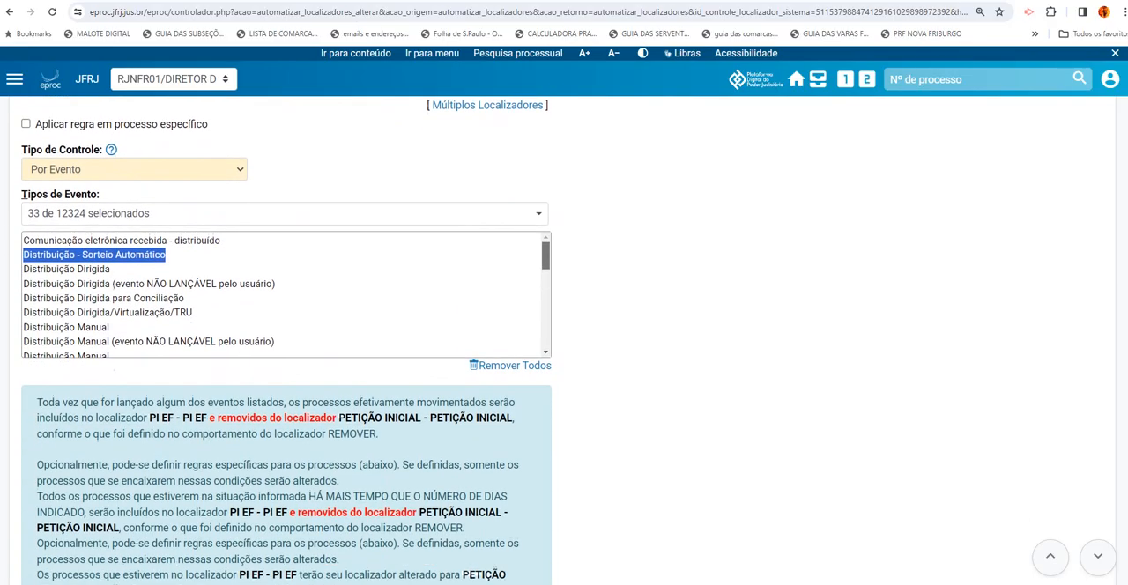
scroll(914, 358, "down", 1)
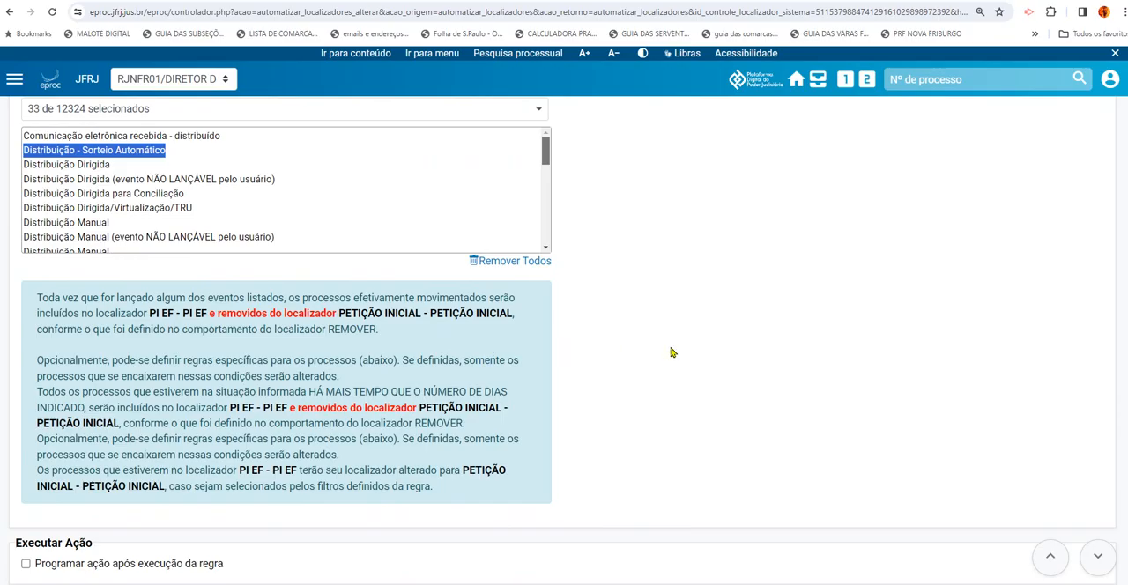
scroll(564, 335, "down", 1)
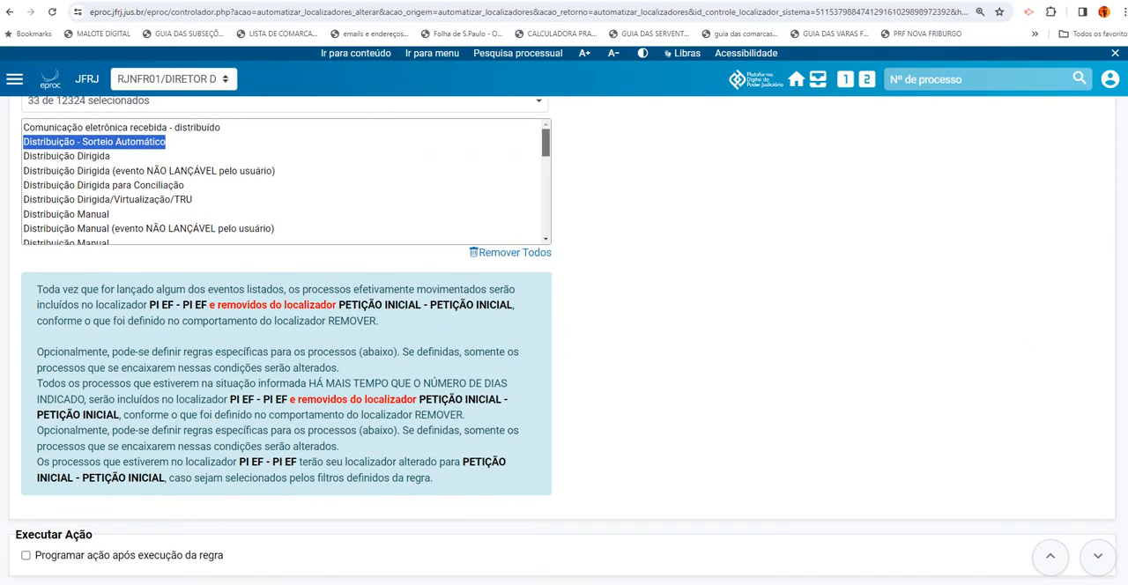
scroll(563, 335, "down", 1)
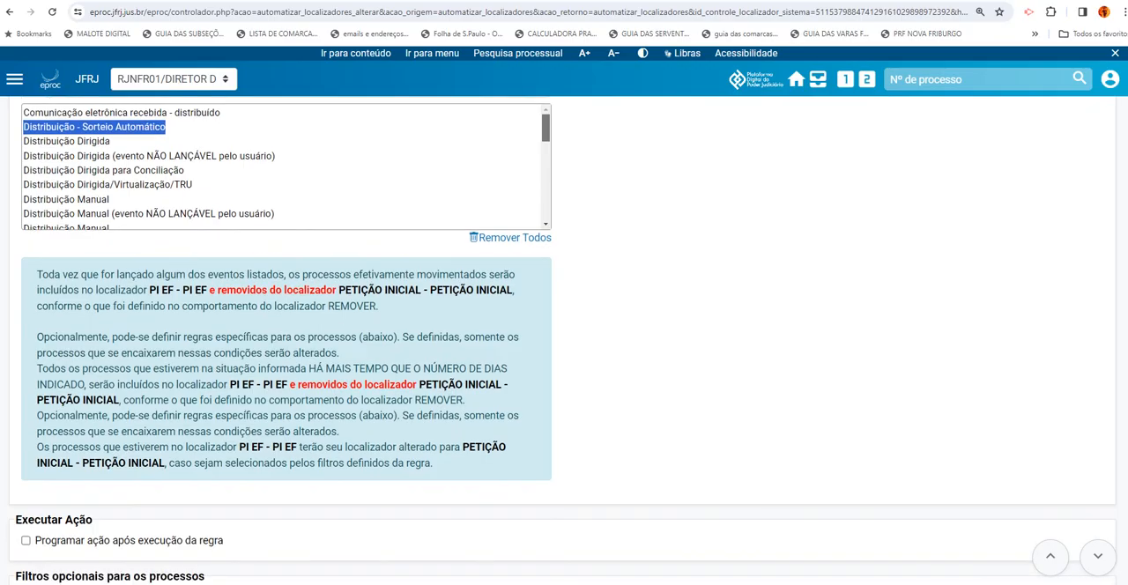
scroll(564, 335, "down", 5)
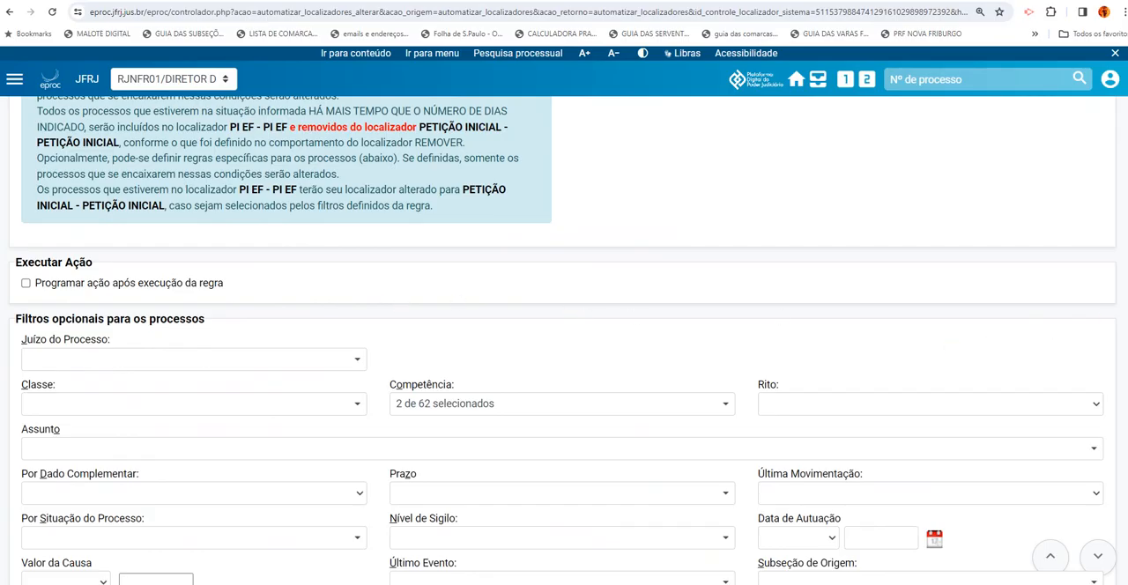
scroll(563, 338, "up", 1)
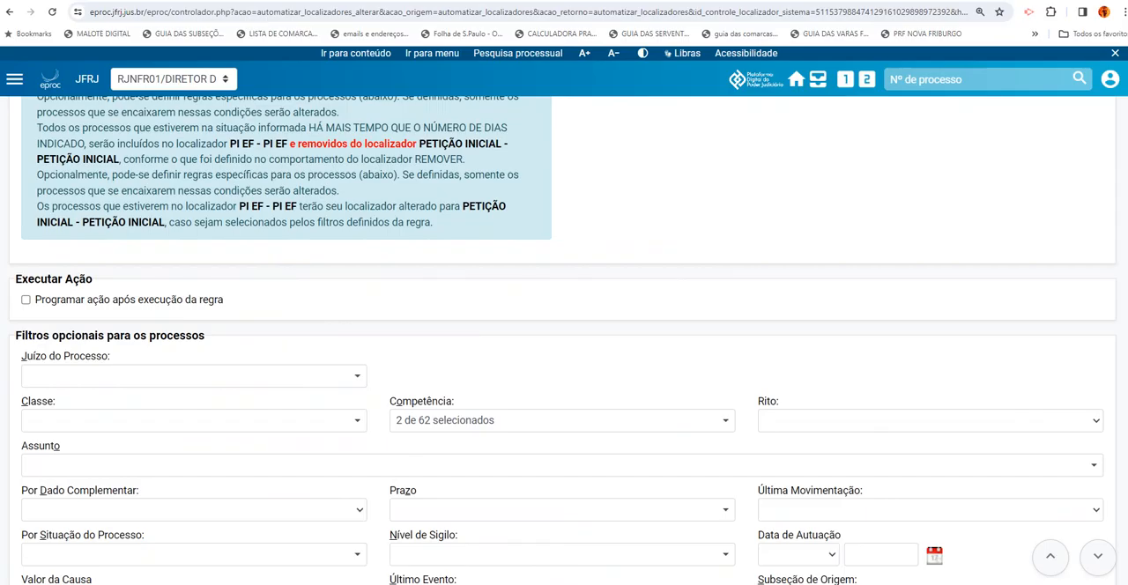
scroll(563, 338, "down", 3)
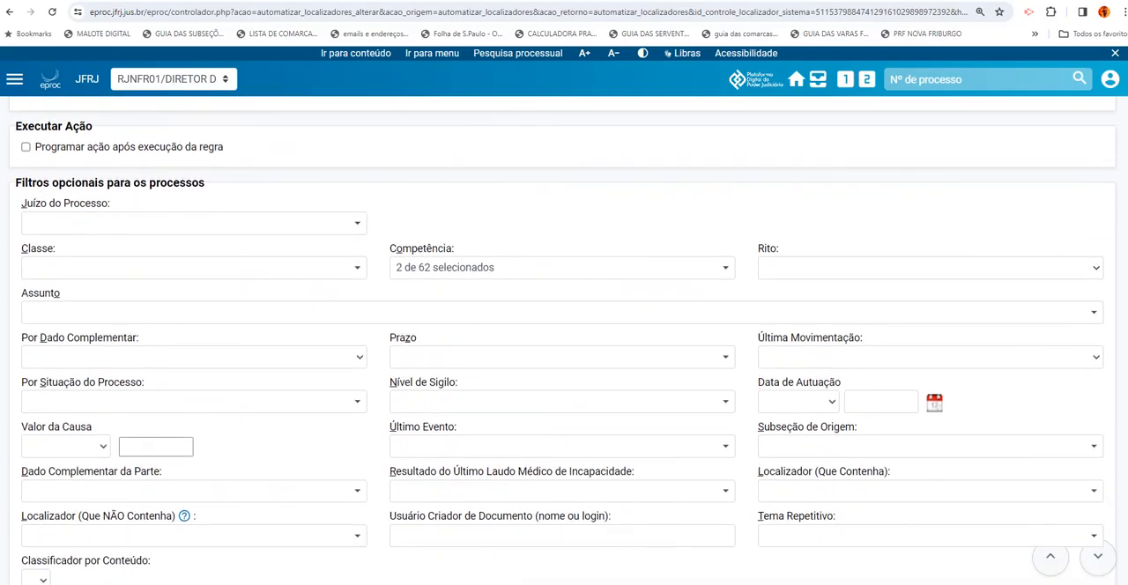
scroll(563, 338, "down", 1)
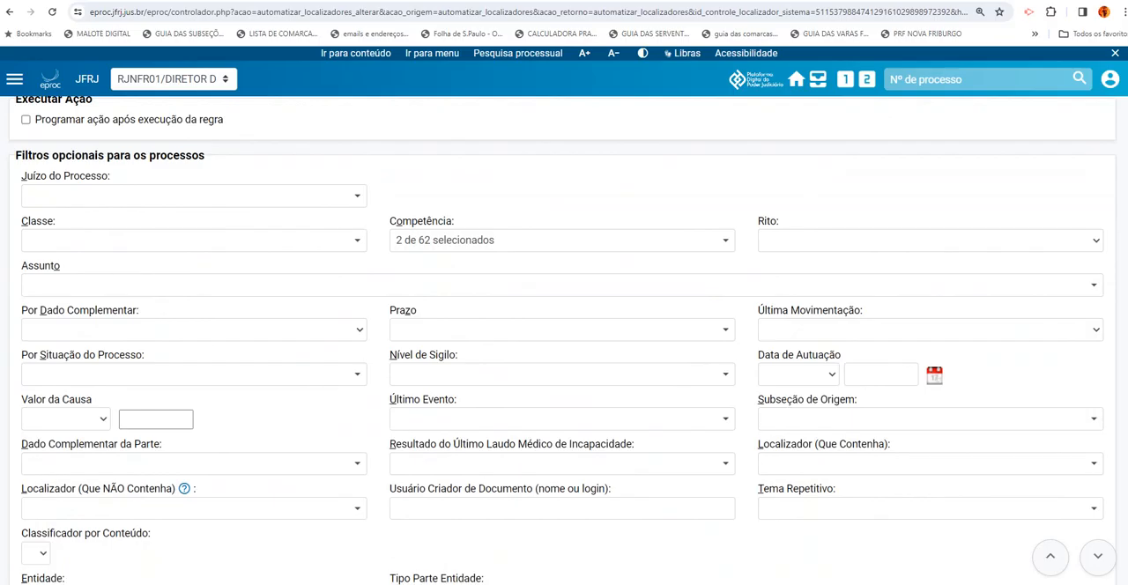
scroll(563, 341, "down", 1)
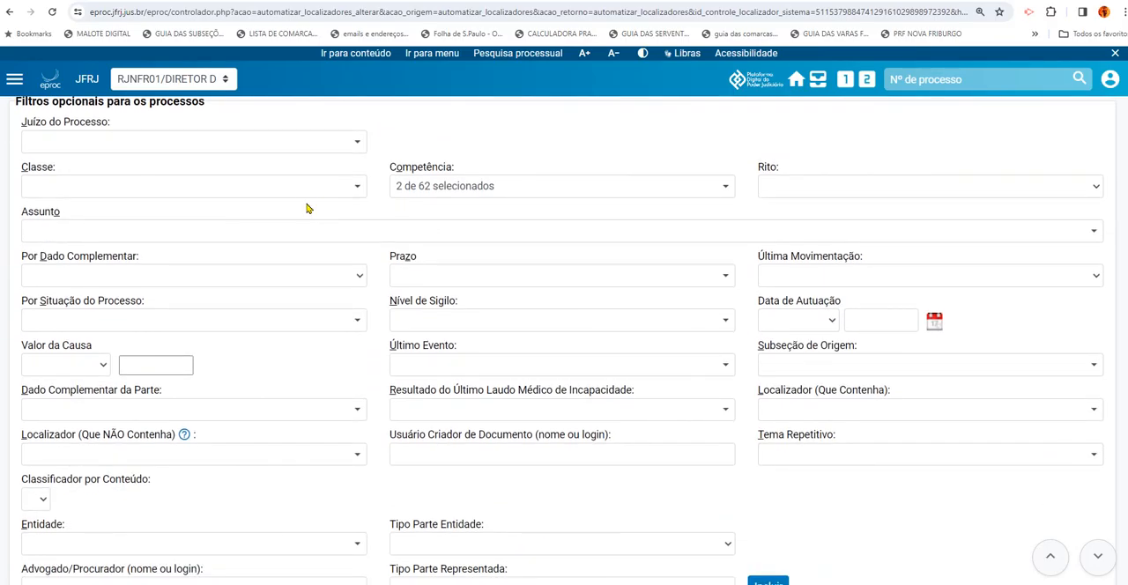
Examine the selected options in the Competência filter and the remaining optional filters, then return to the rule's main settings
left_click(459, 196)
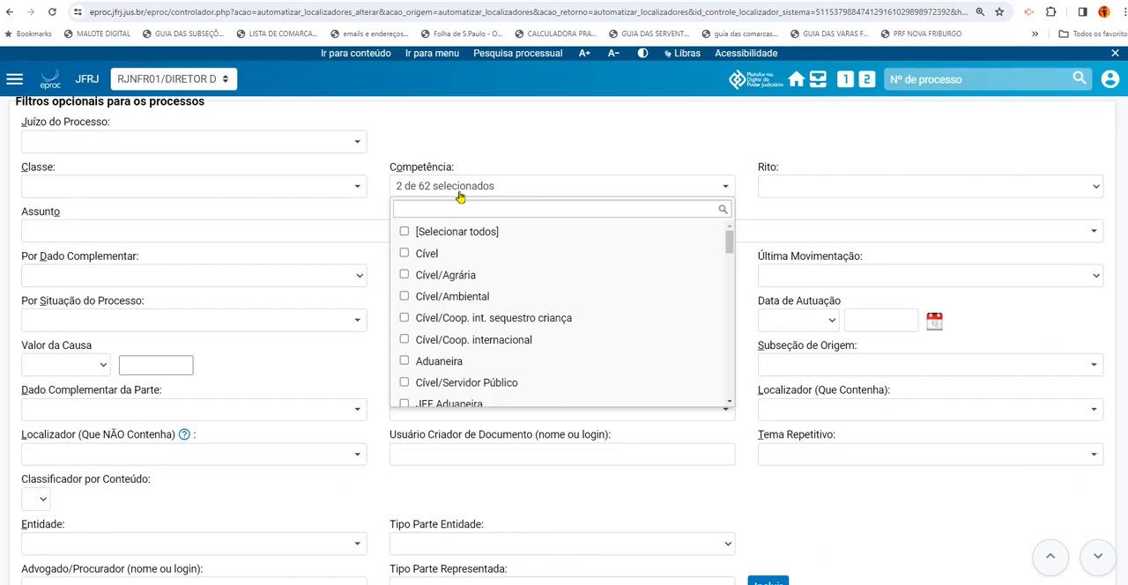
left_click_drag(728, 248, 739, 319)
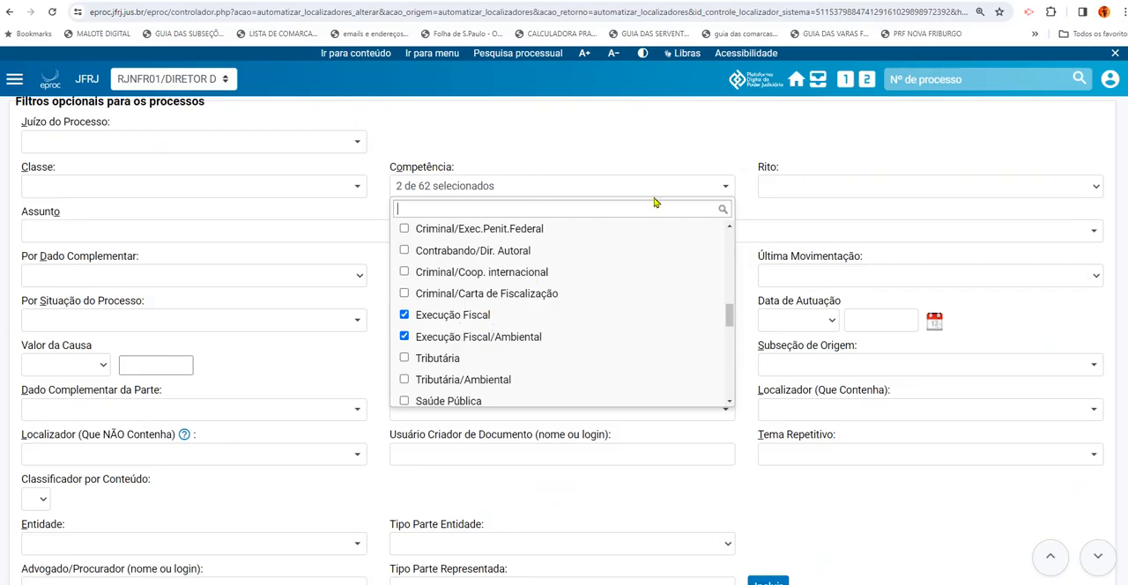
left_click_drag(390, 167, 485, 170)
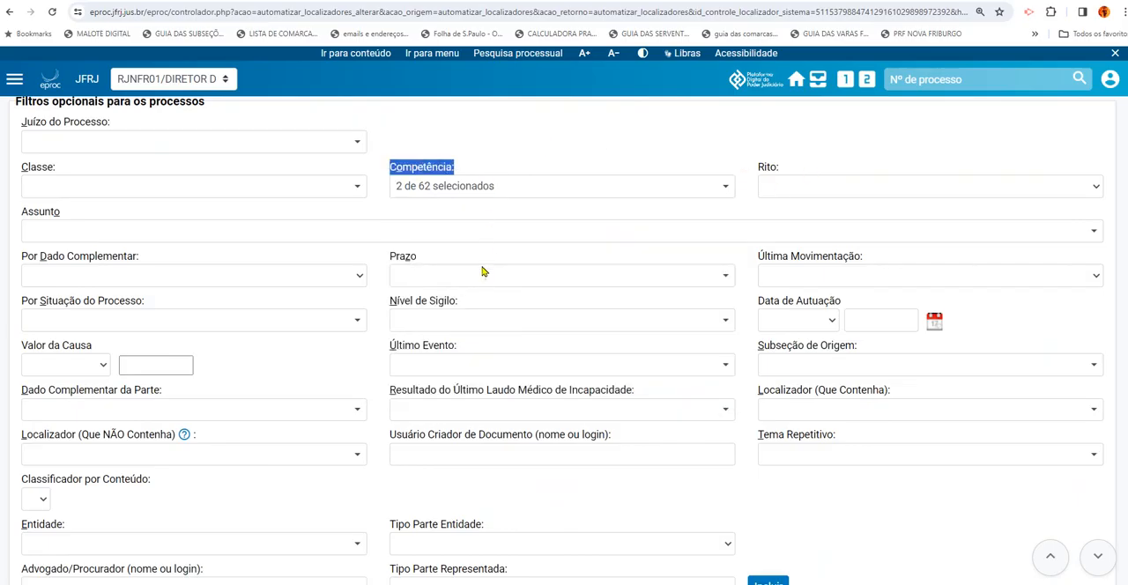
left_click(483, 189)
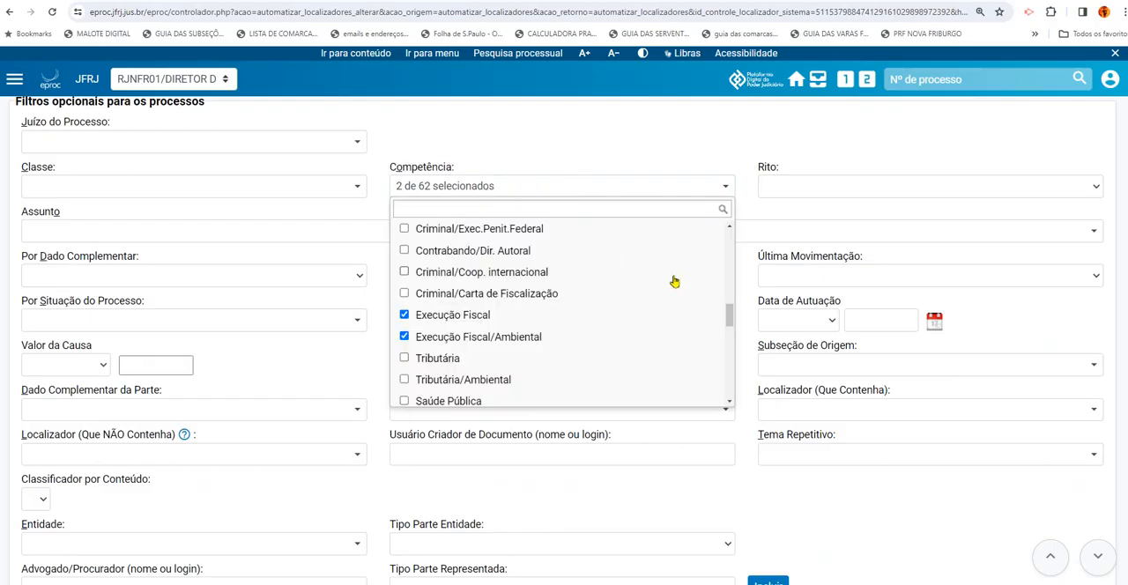
left_click_drag(729, 321, 587, 159)
left_click(583, 150)
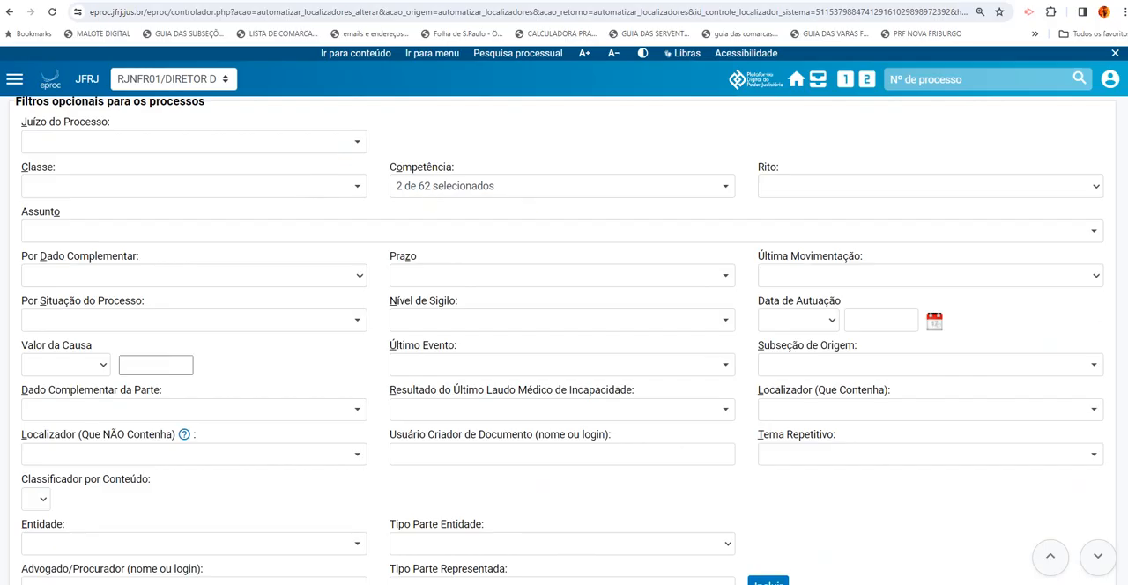
scroll(778, 375, "down", 4)
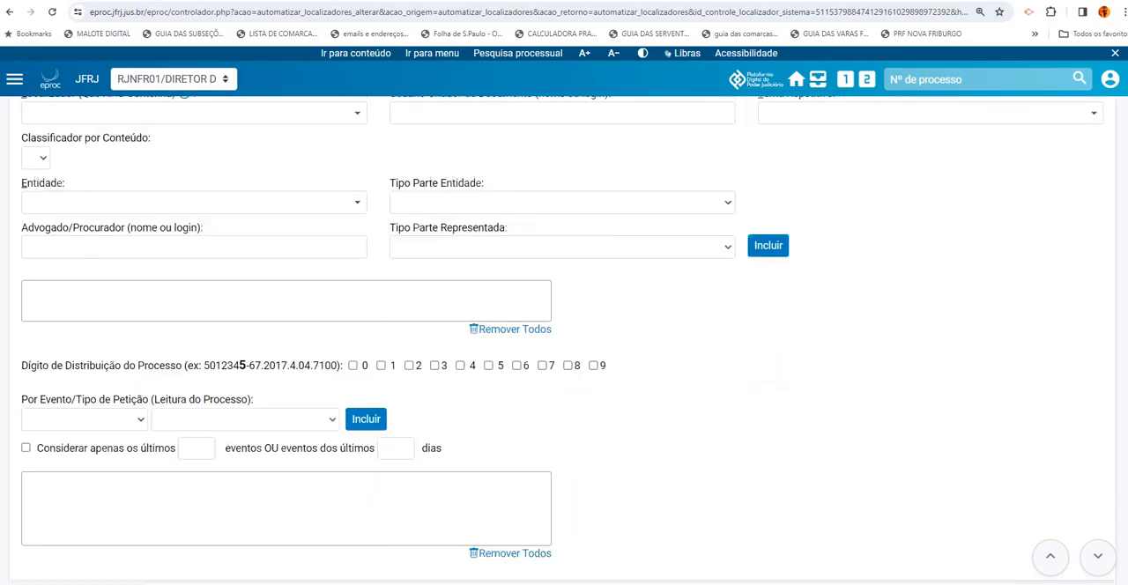
scroll(778, 374, "up", 15)
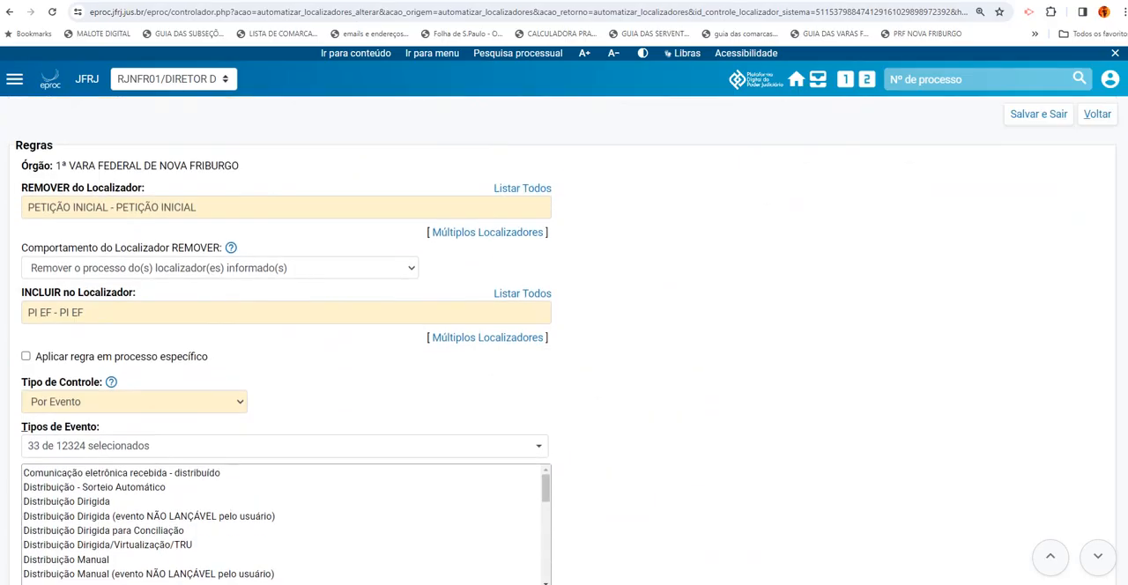
Look over the PI EF rule's main settings and optional filters once more, then return to the rule list without saving
scroll(564, 340, "up", 1)
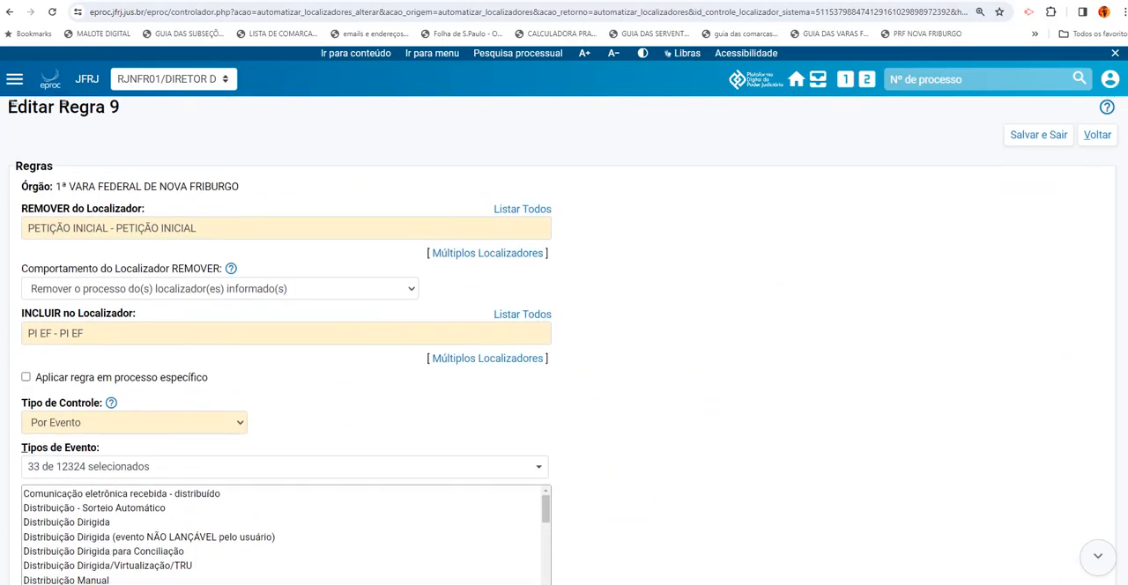
scroll(564, 340, "down", 2)
scroll(564, 340, "down", 6)
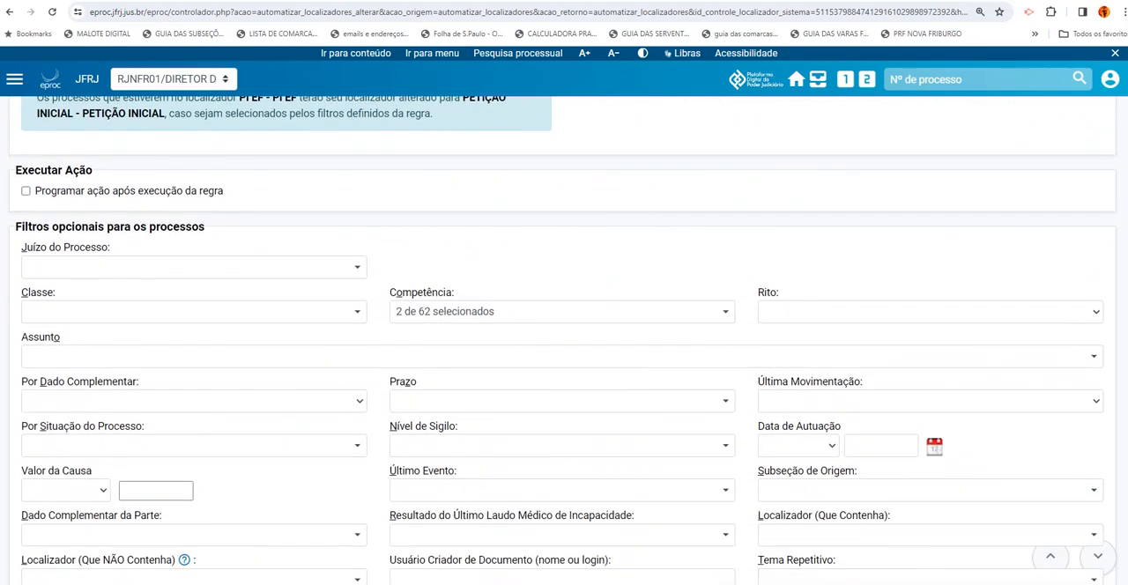
scroll(564, 340, "down", 4)
scroll(564, 340, "up", 12)
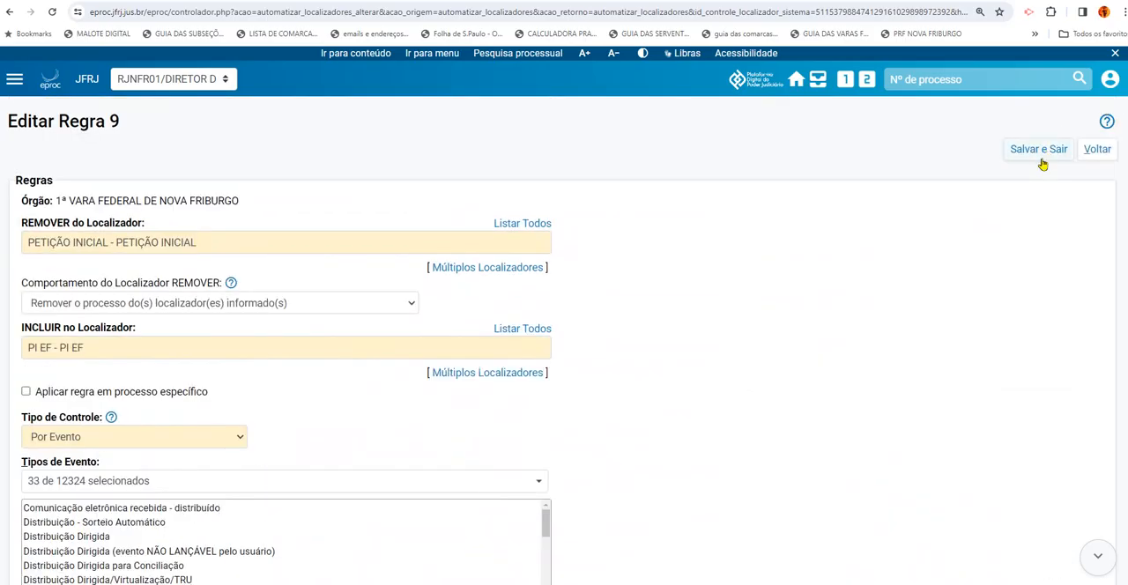
left_click(1097, 152)
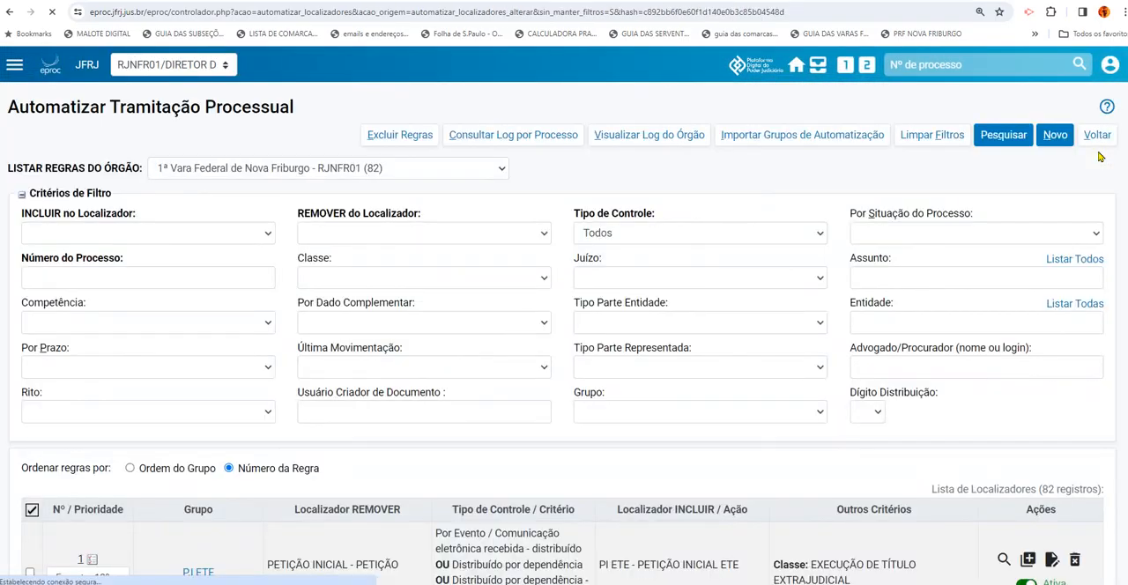
Compare the triggering events of the PI EF and INTERCORRENTE EF rules in the list, including Distribuição - Sorteio Automático and Juntada de Petição
scroll(564, 353, "down", 4)
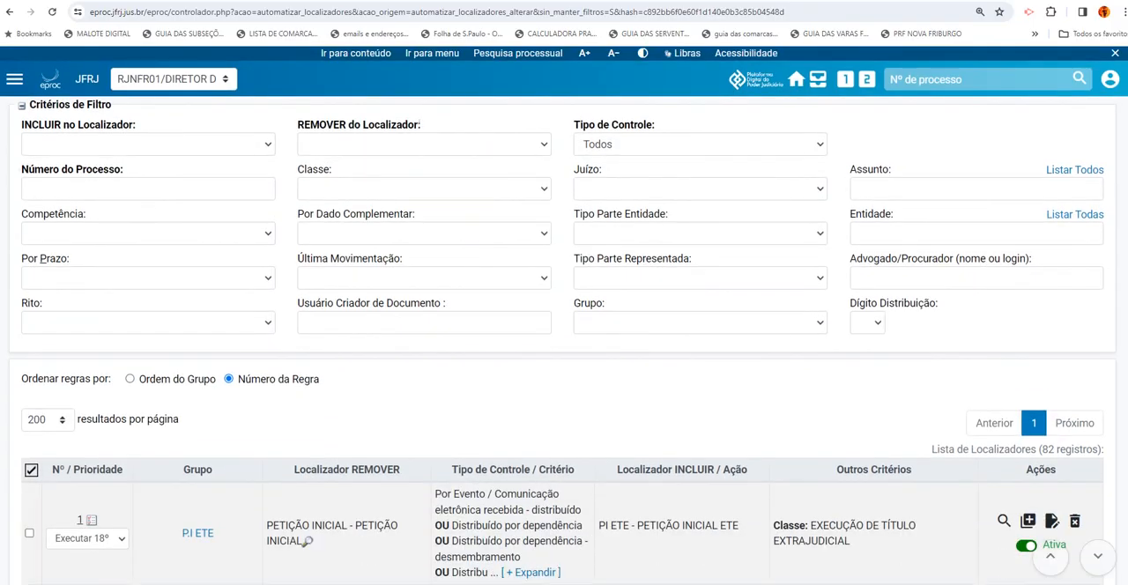
scroll(563, 352, "down", 3)
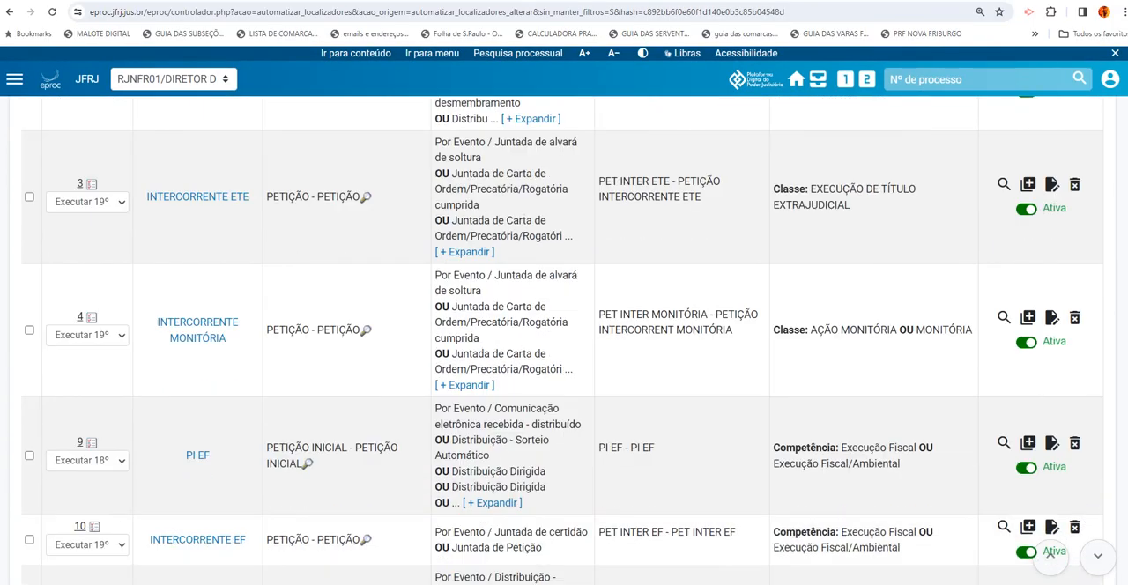
scroll(700, 246, "down", 1)
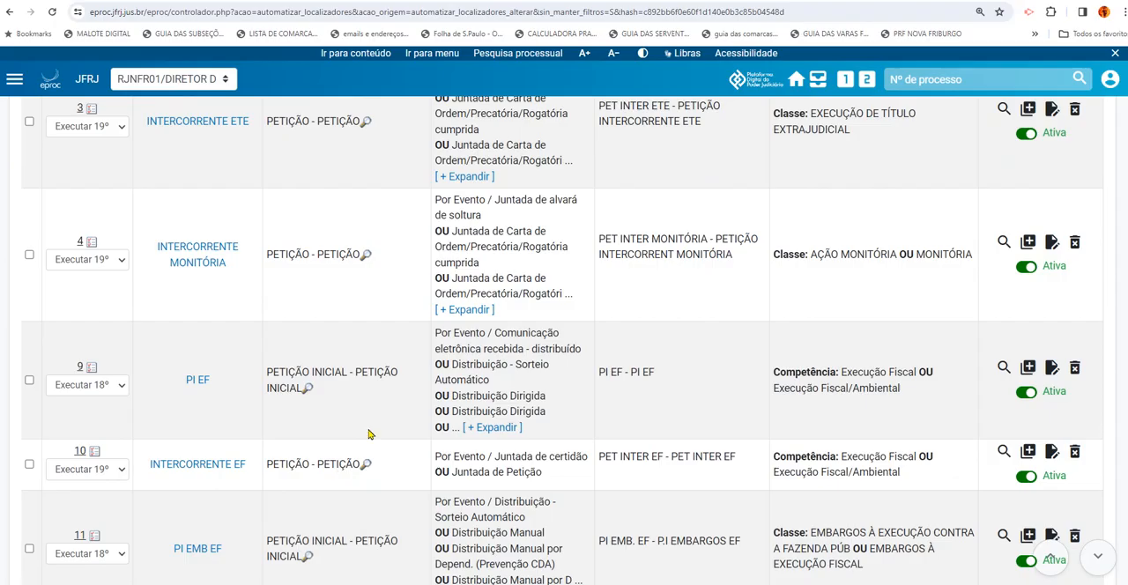
left_click_drag(456, 370, 504, 383)
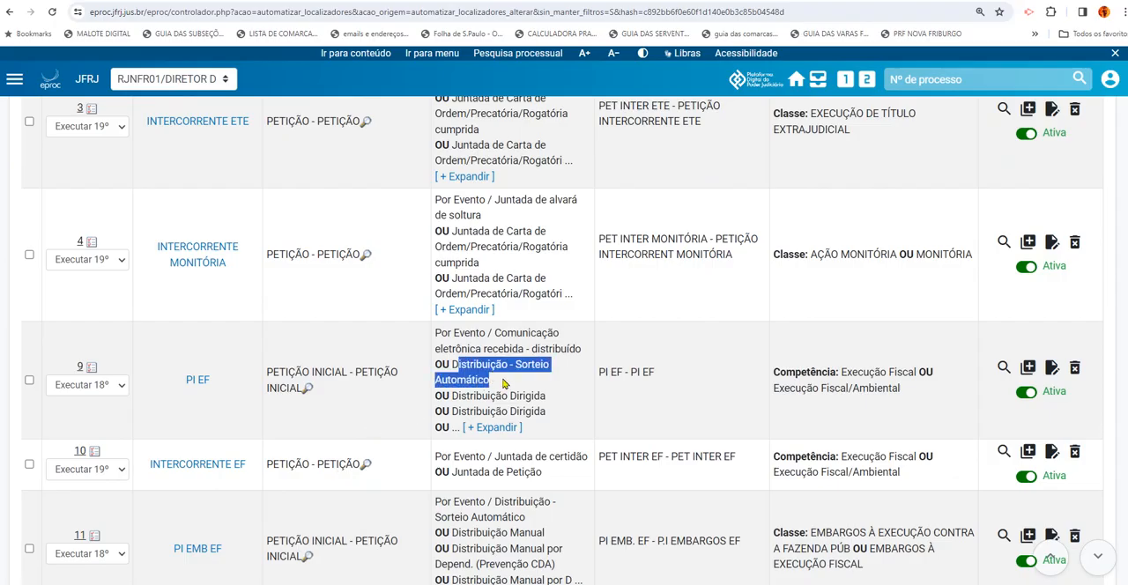
left_click(456, 366)
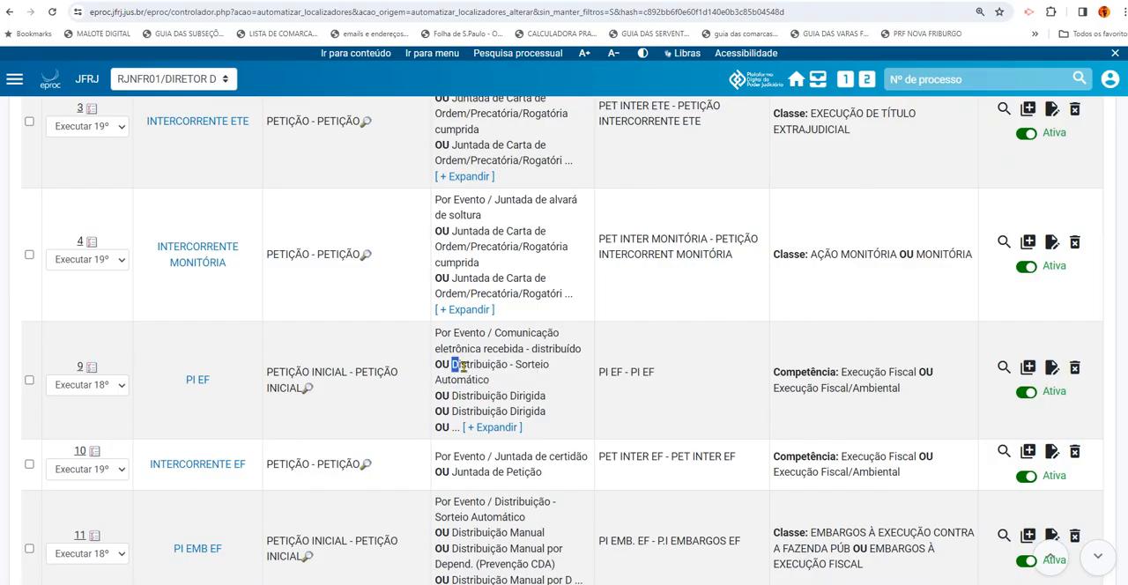
left_click_drag(451, 364, 496, 378)
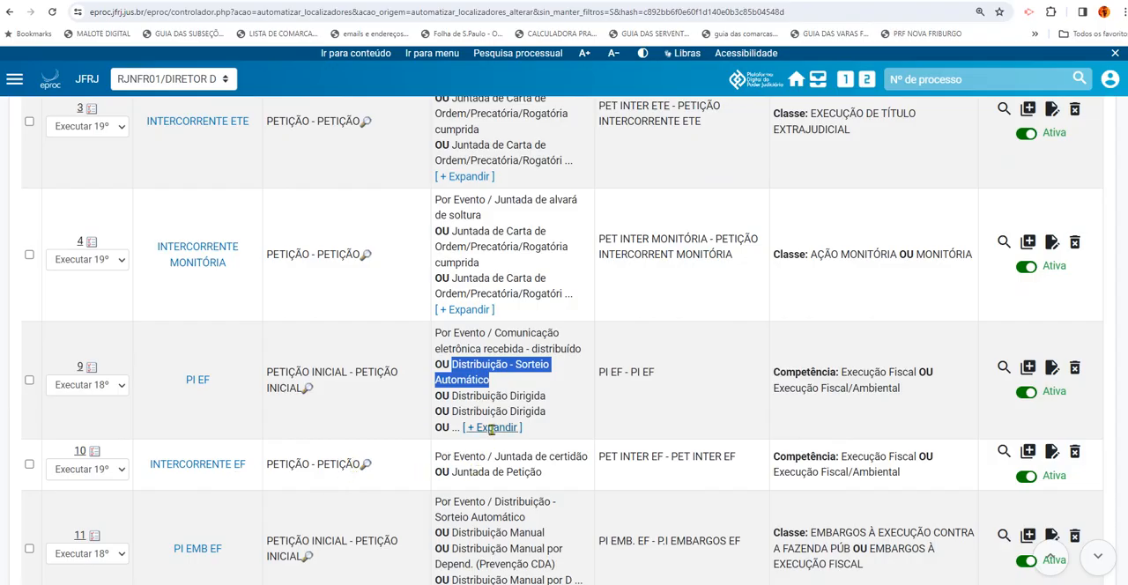
left_click_drag(454, 474, 534, 474)
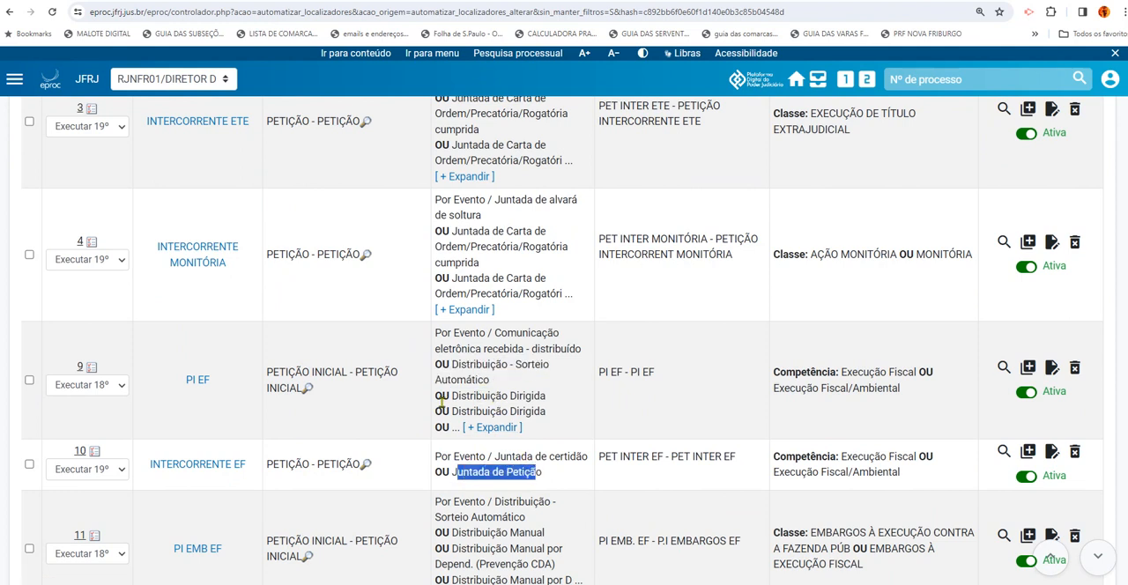
left_click(412, 412)
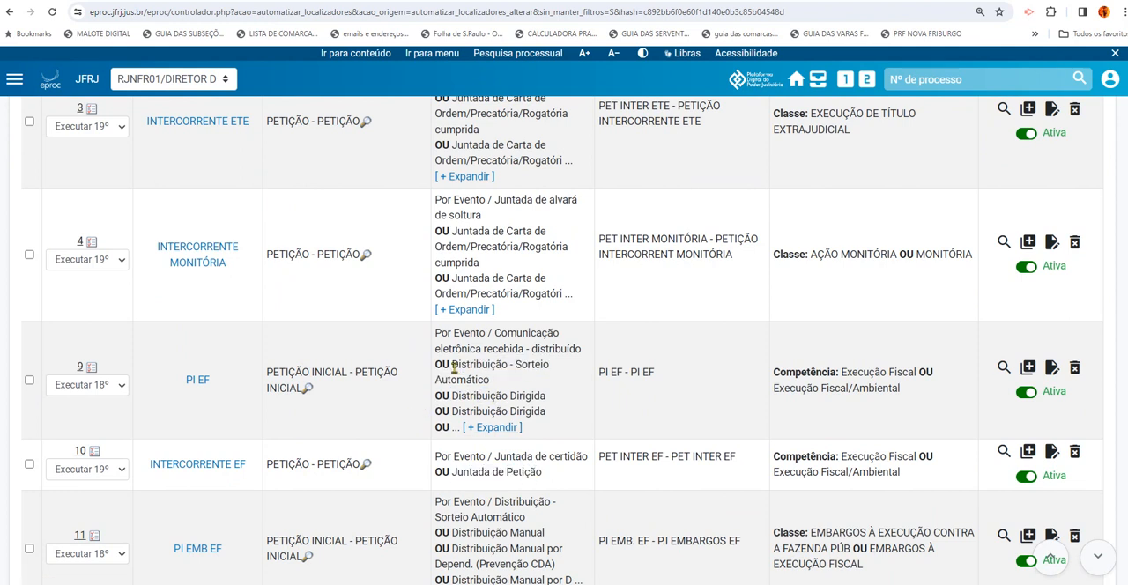
left_click_drag(452, 365, 507, 365)
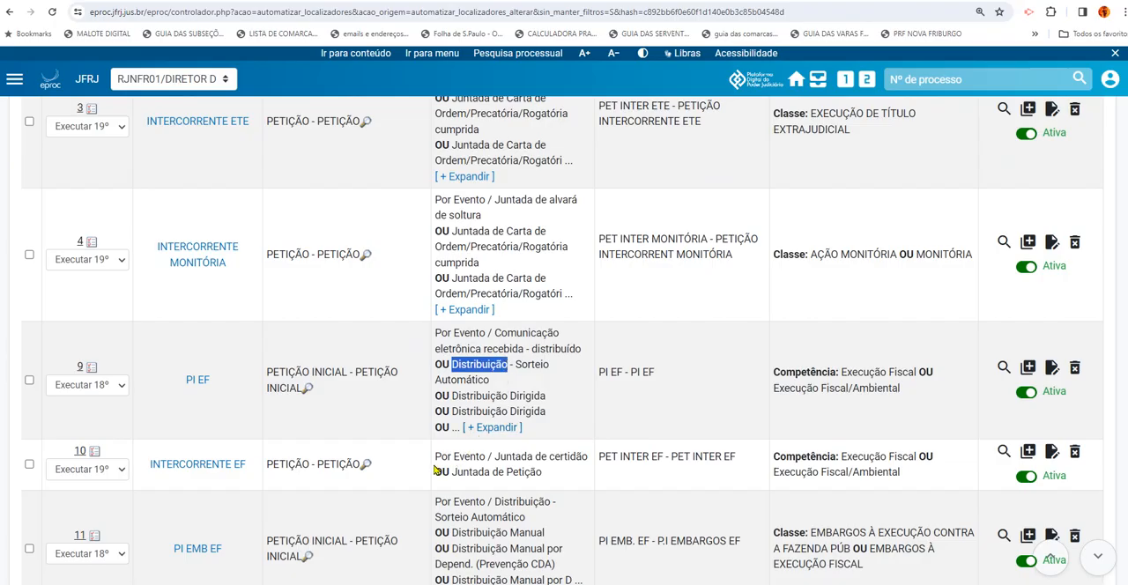
left_click_drag(451, 474, 546, 475)
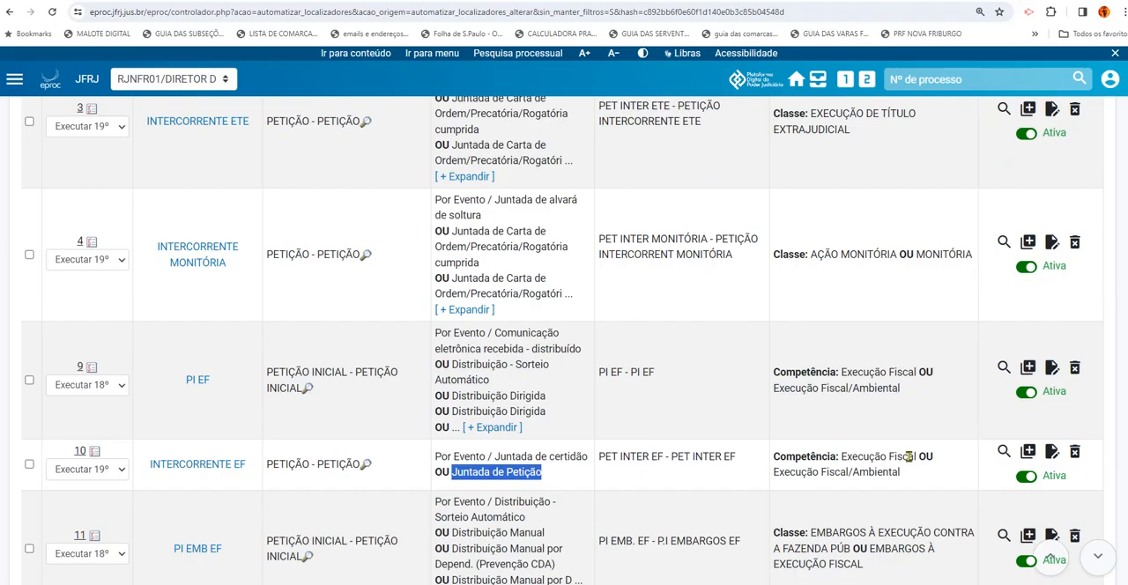
Open the INTERCORRENTE EF rule for editing and review its REMOVER and INCLUIR locators, removal behaviour and control type
left_click(1051, 452)
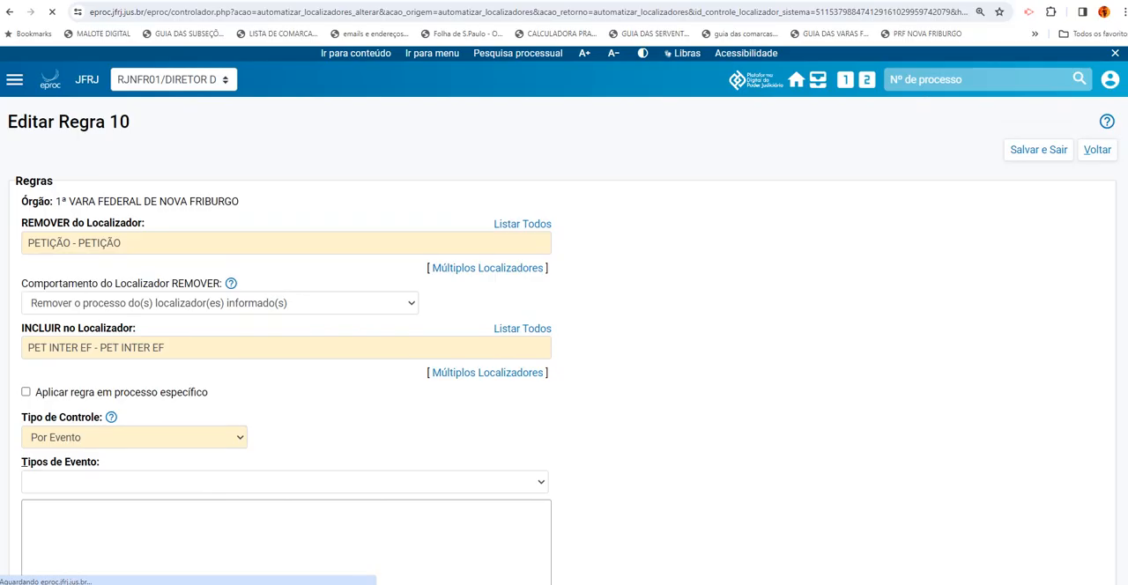
scroll(564, 352, "down", 3)
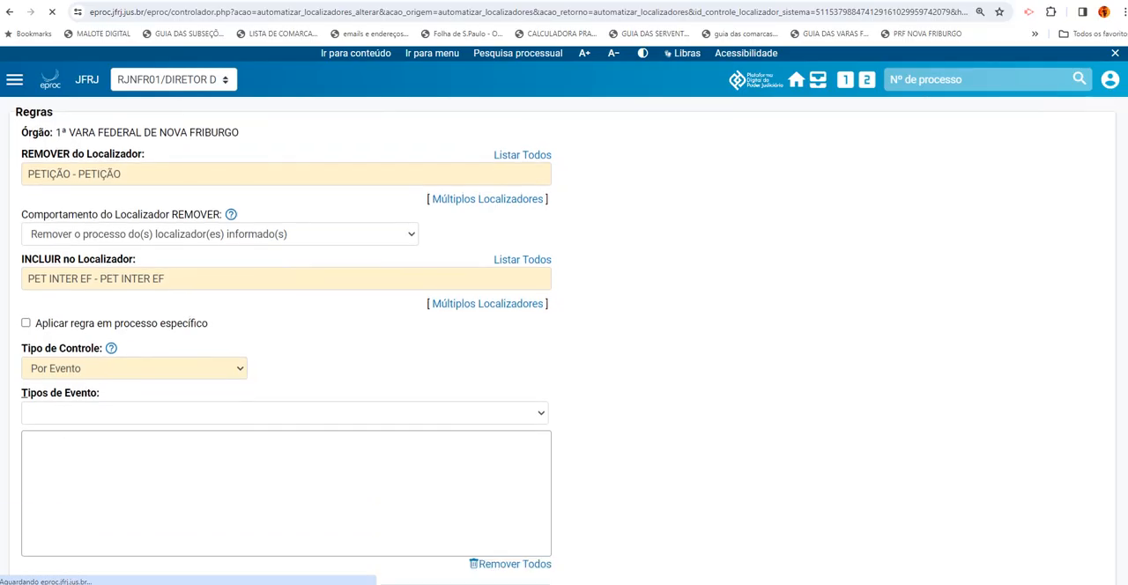
scroll(853, 189, "up", 3)
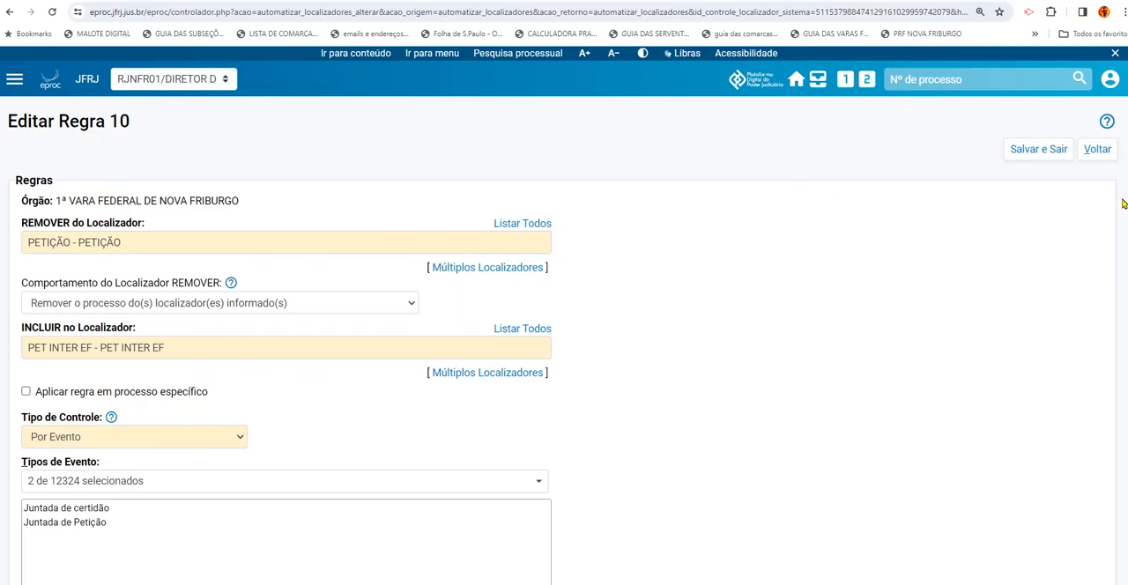
scroll(275, 187, "down", 1)
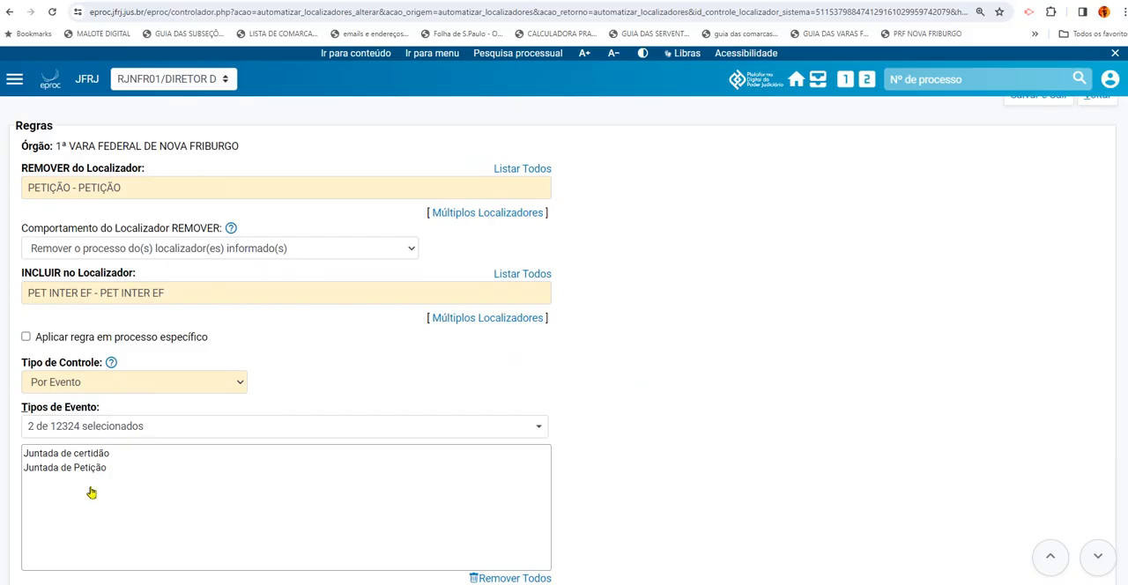
Examine the rule's selected event types, Juntada de certidão and Juntada de Petição
left_click_drag(106, 467, 23, 468)
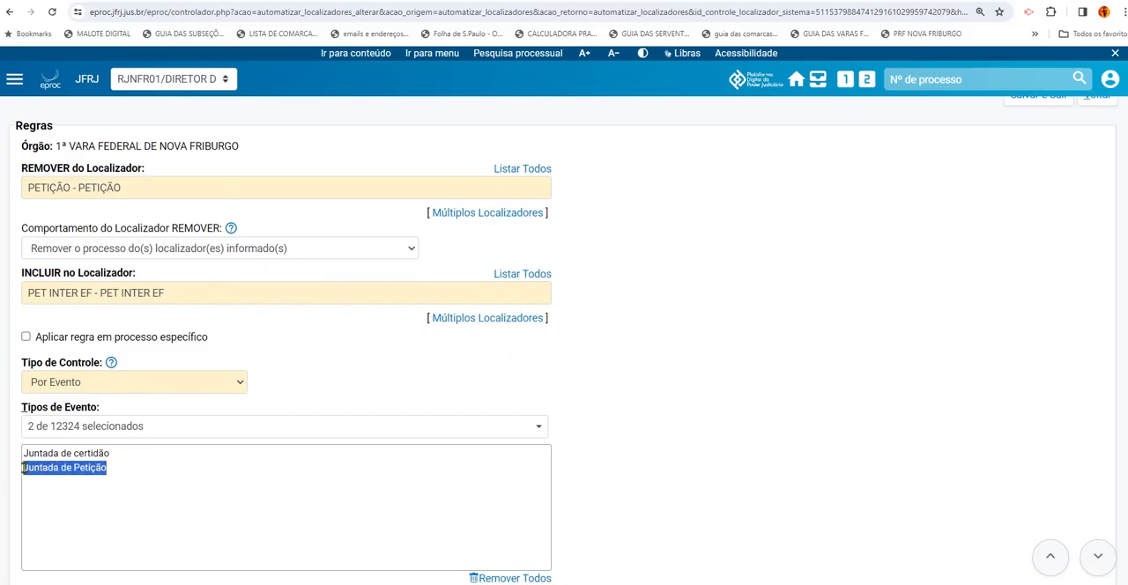
left_click_drag(107, 467, 19, 468)
left_click(100, 468)
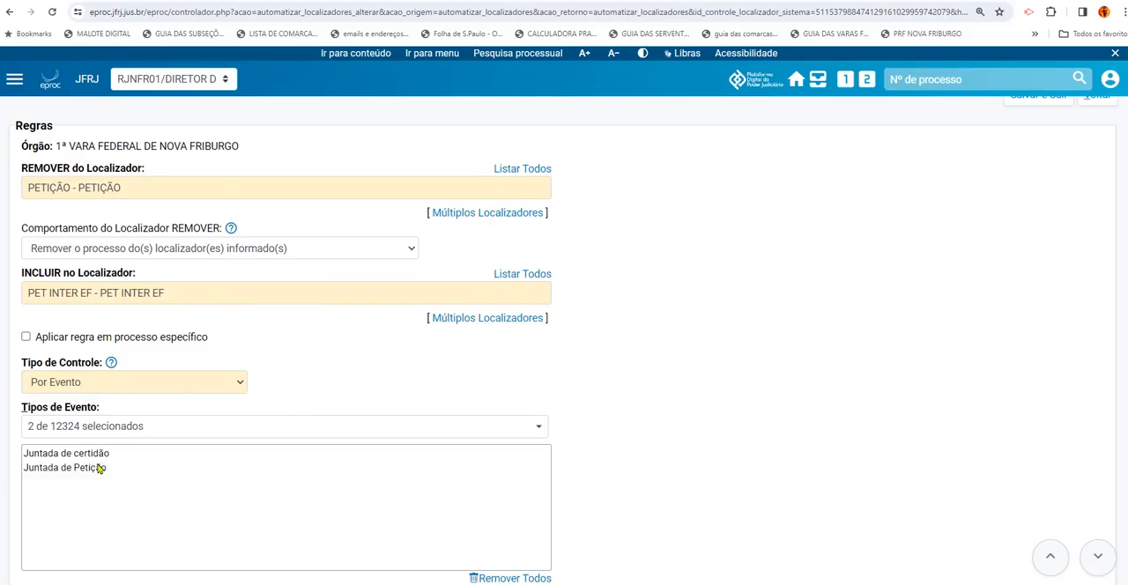
left_click_drag(112, 452, 27, 455)
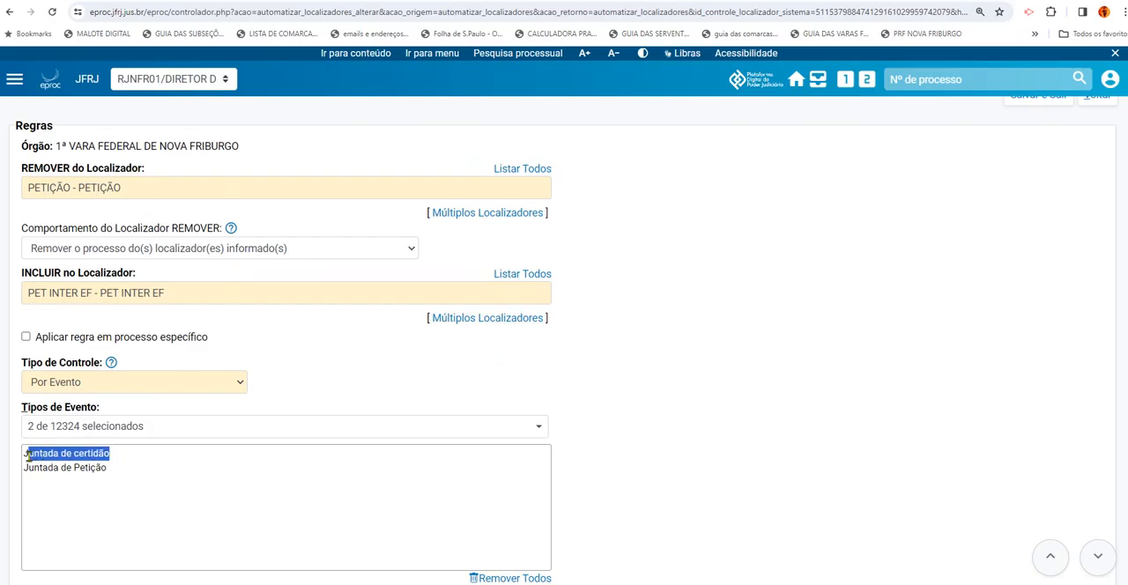
left_click(121, 459)
left_click_drag(111, 454, 26, 455)
left_click(79, 499)
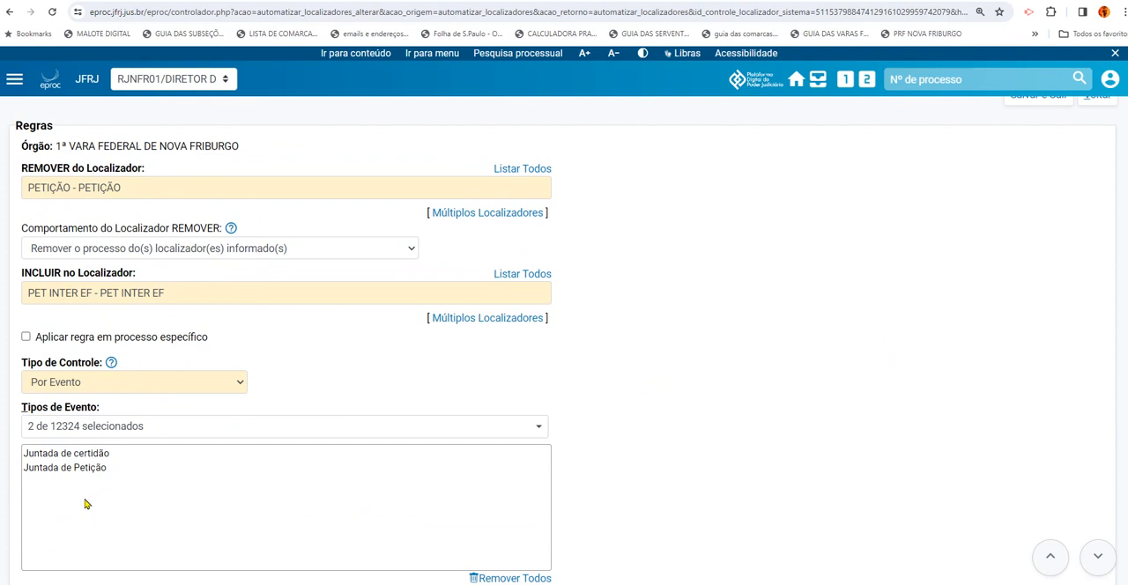
left_click_drag(109, 470, 28, 484)
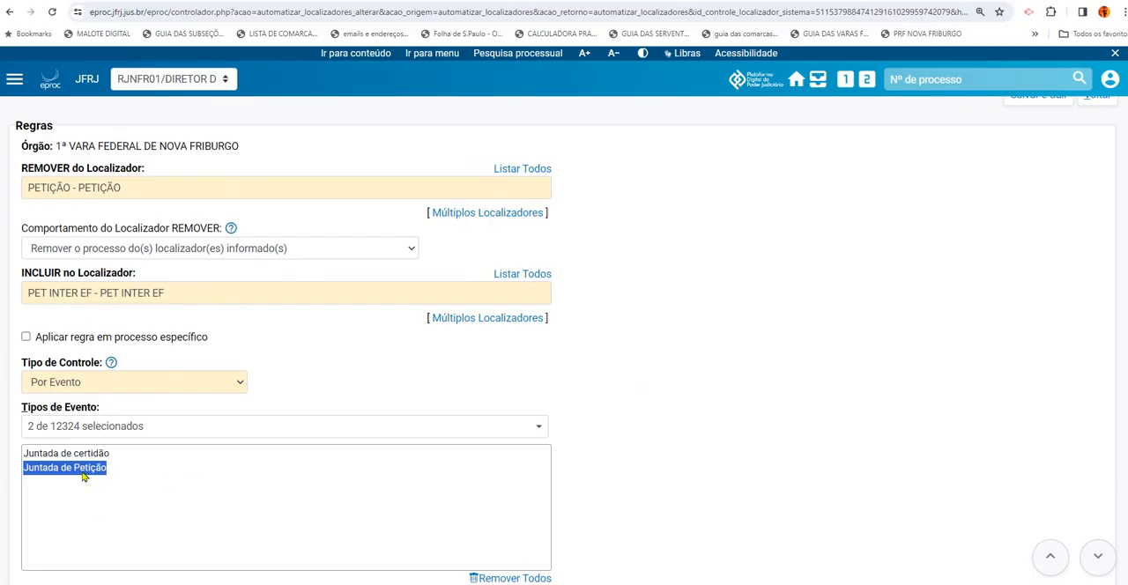
left_click_drag(109, 473, 23, 470)
Read the INTERCORRENTE EF rule's explanatory text and review its Competência filter and other optional filters through to the end of the form
scroll(681, 355, "down", 4)
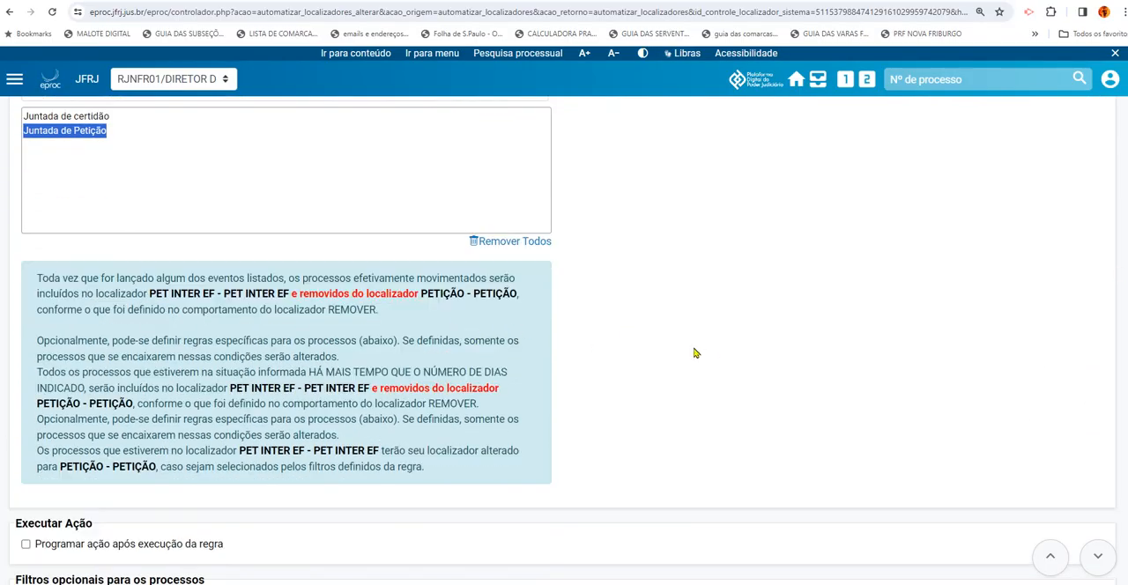
scroll(564, 341, "down", 5)
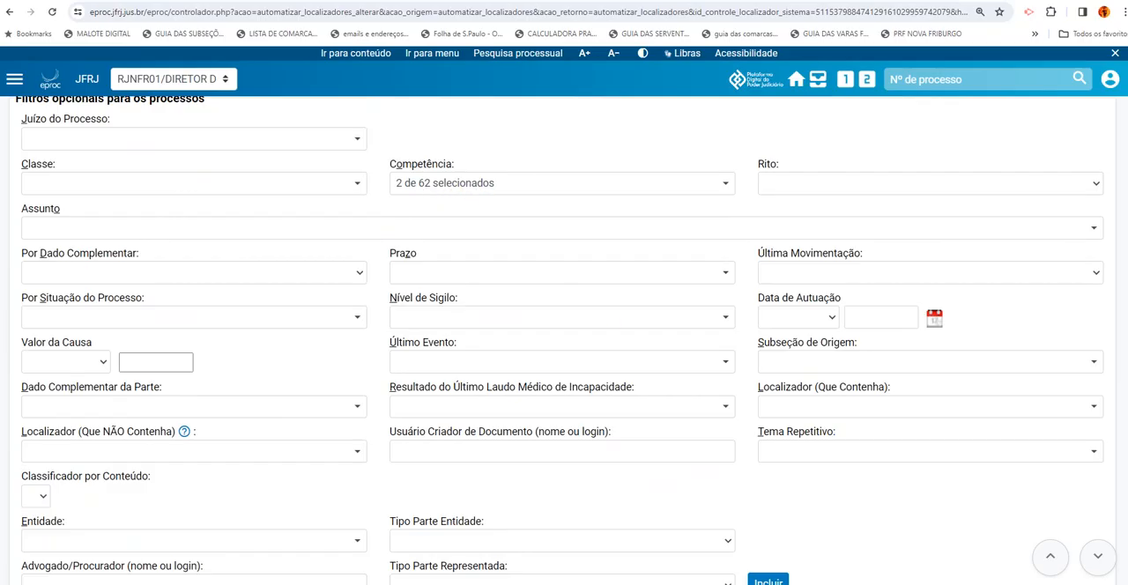
scroll(564, 340, "down", 4)
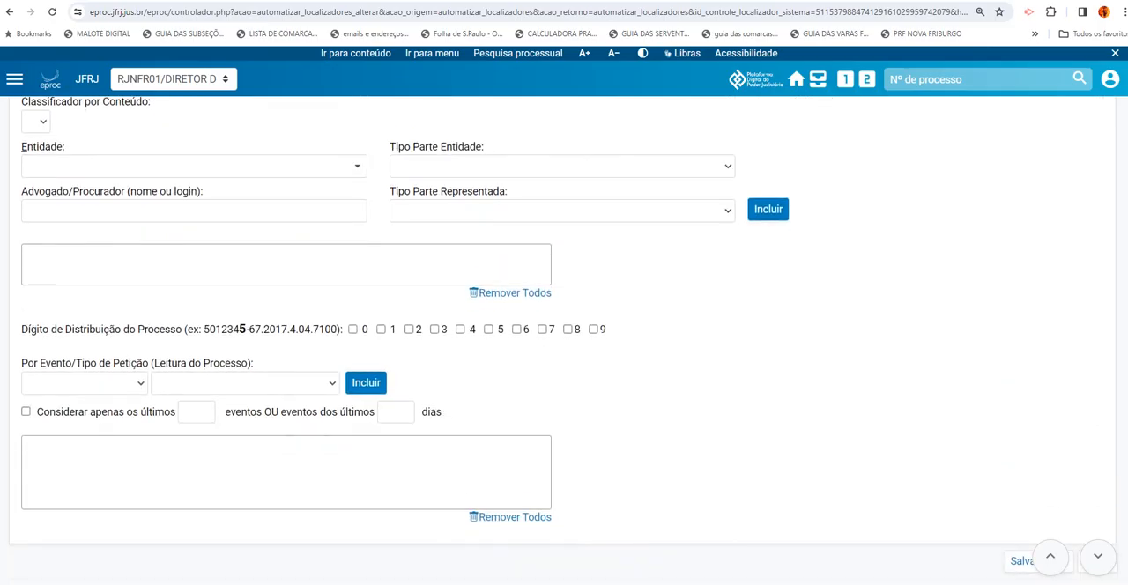
scroll(564, 336, "down", 2)
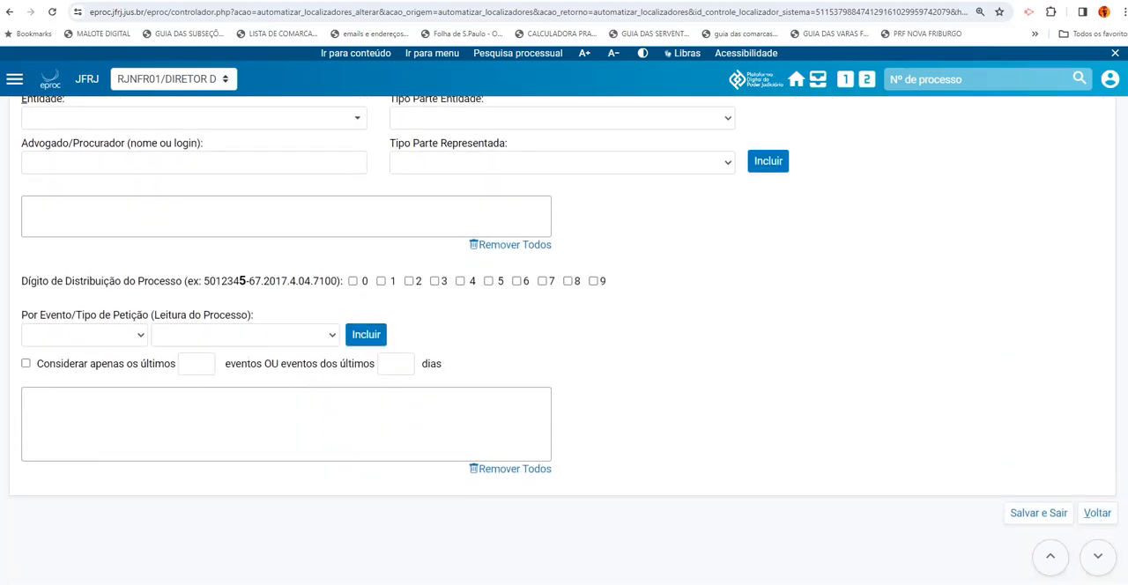
scroll(870, 401, "up", 1)
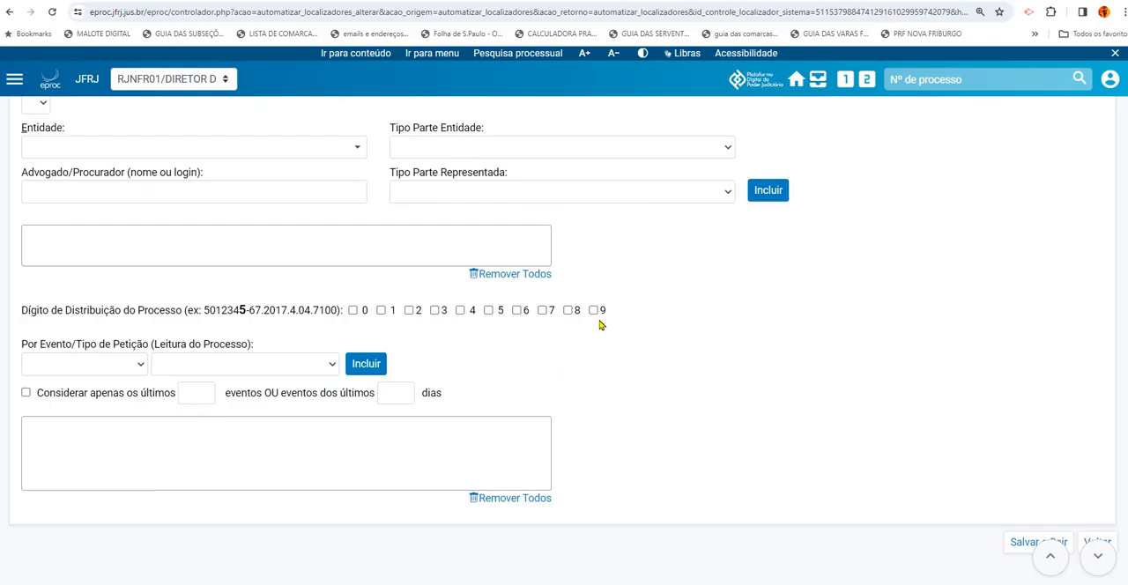
scroll(564, 340, "down", 1)
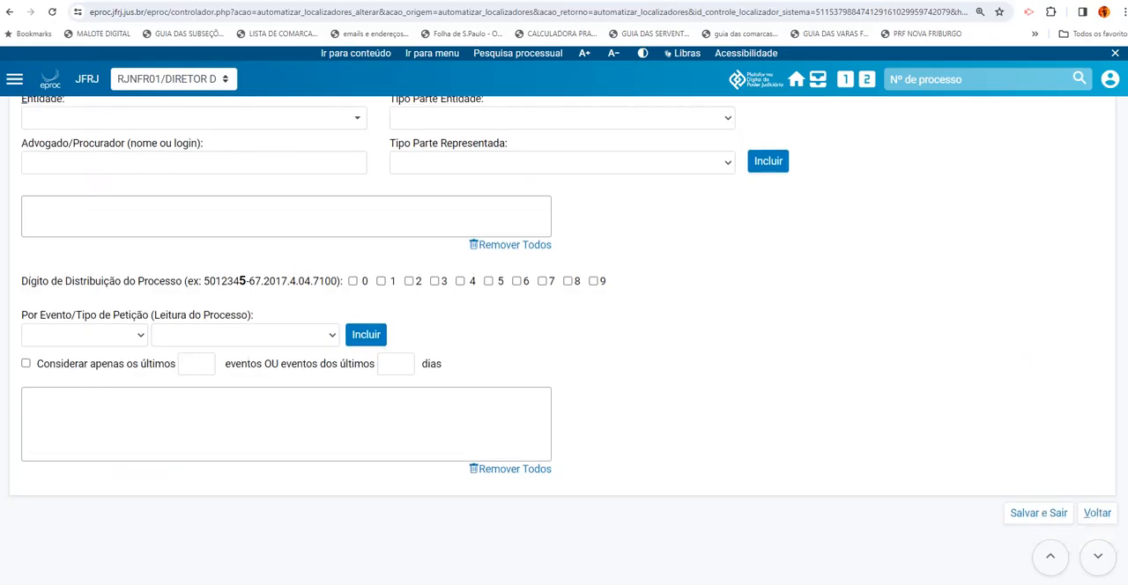
Leave the INTERCORRENTE EF rule without saving and find the + q 30D parados rule in the rules list
scroll(563, 340, "up", 12)
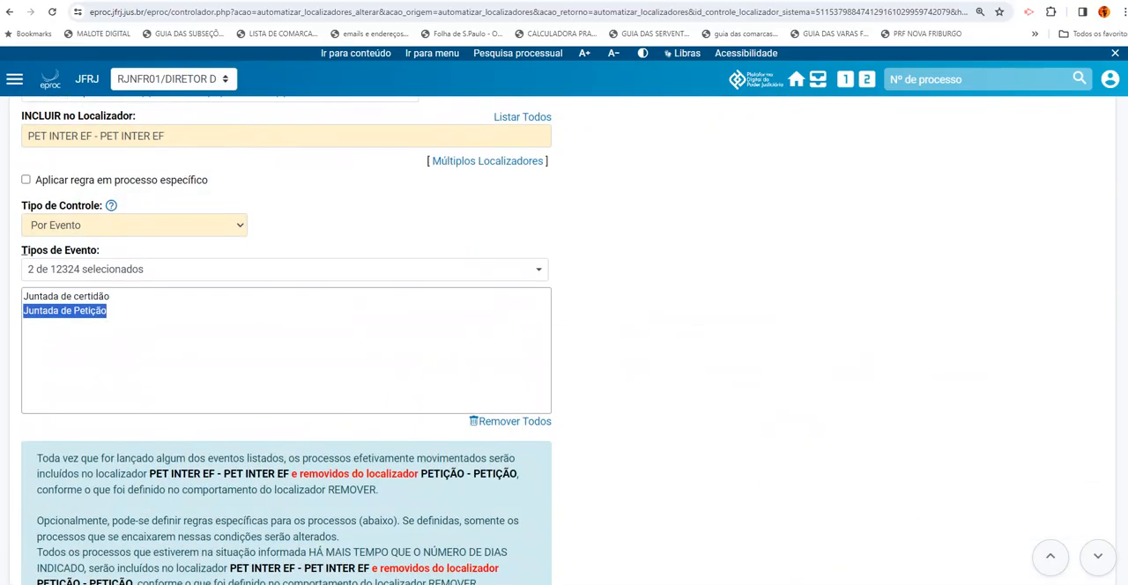
scroll(563, 340, "up", 3)
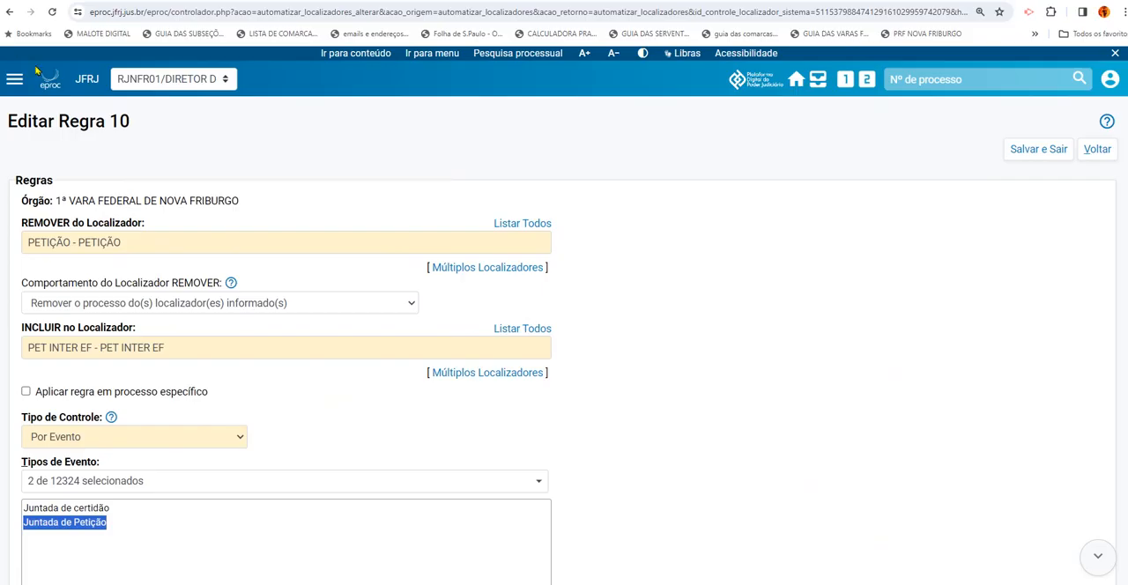
left_click(11, 13)
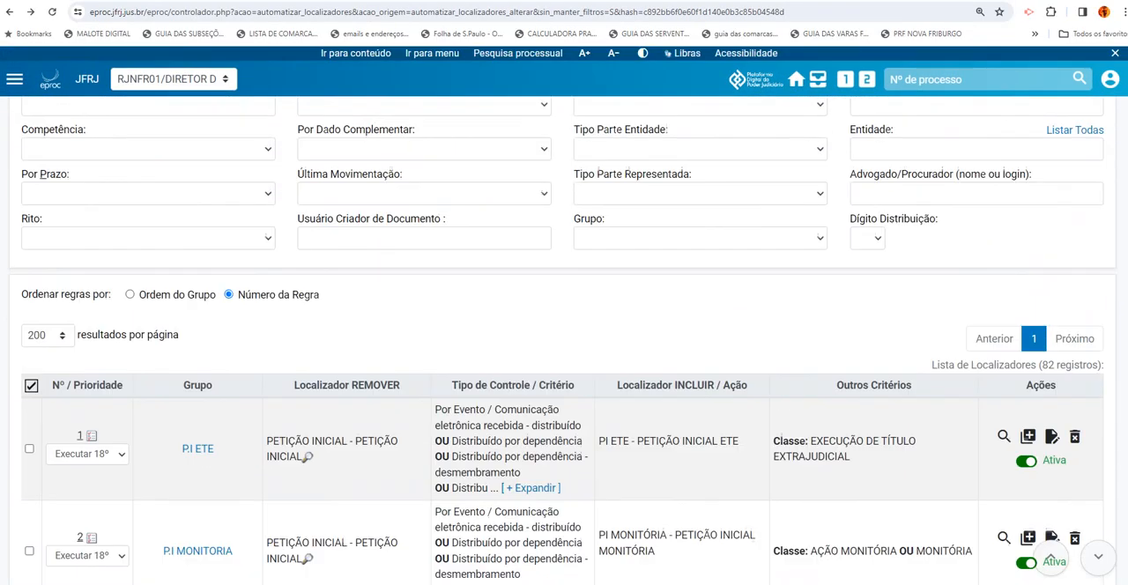
scroll(564, 353, "down", 6)
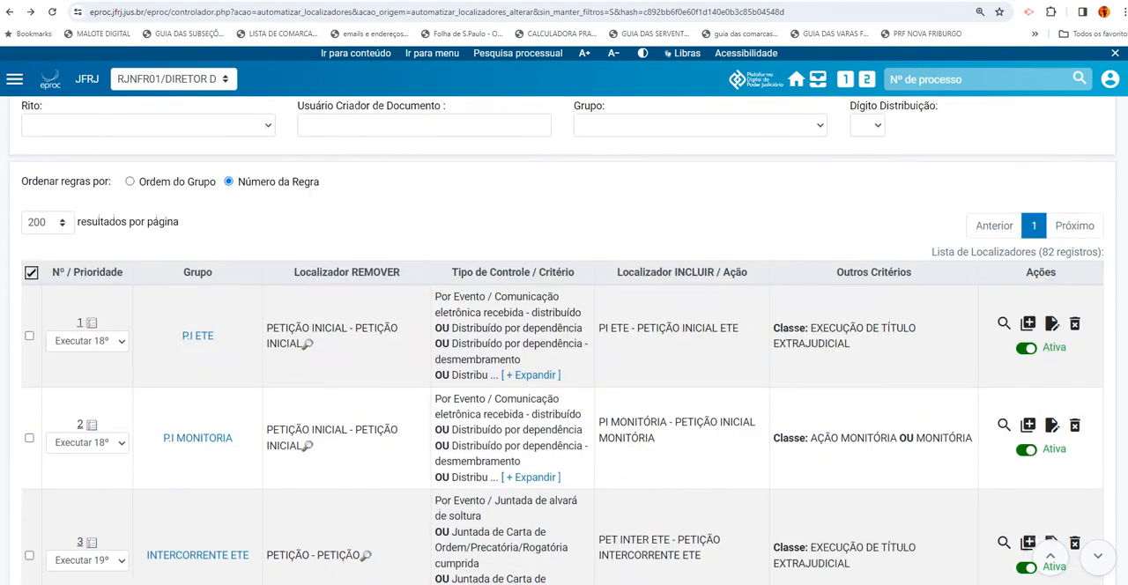
scroll(564, 352, "down", 5)
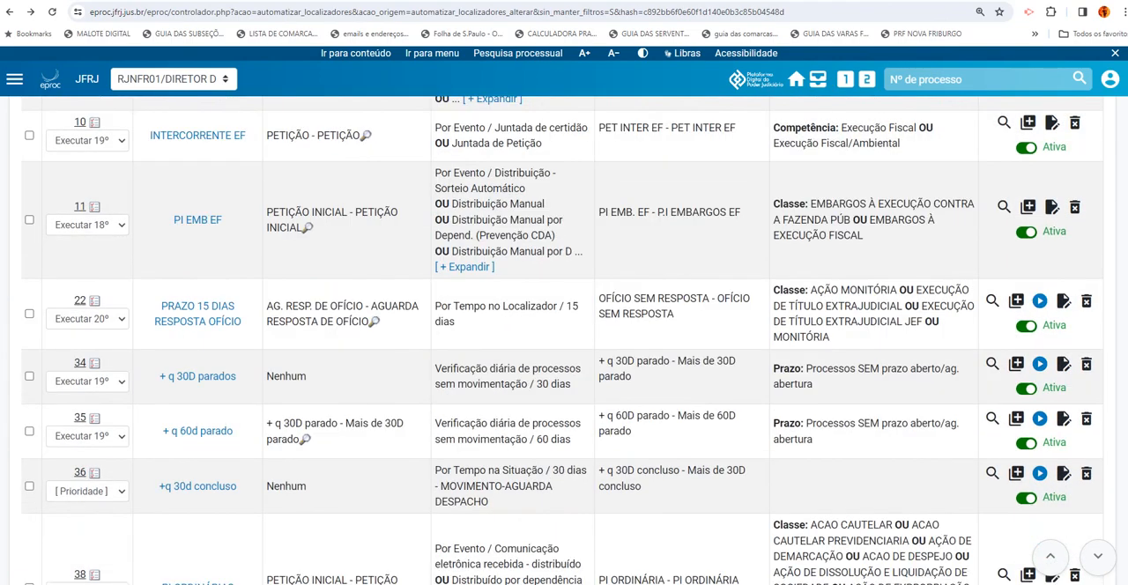
scroll(564, 352, "down", 1)
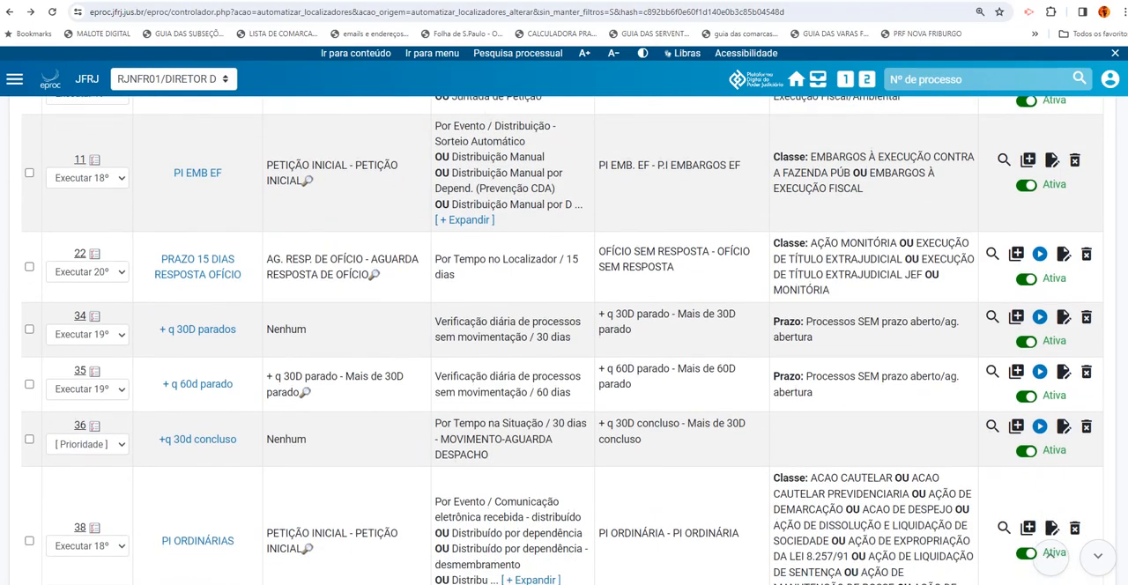
scroll(676, 266, "down", 1)
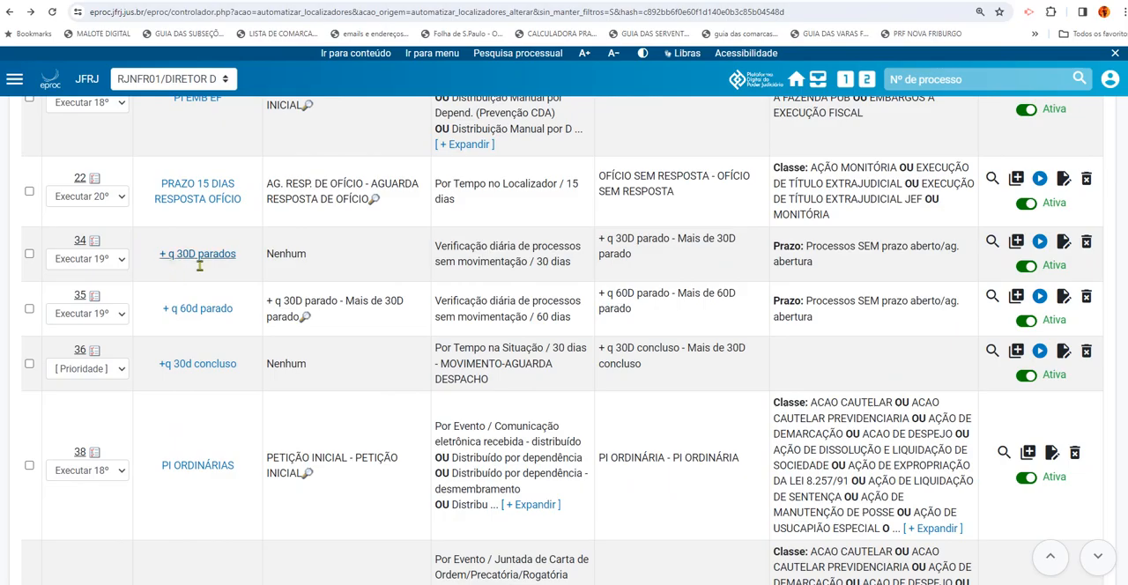
Open the + q 30D parados rule for editing, wait for the page to respond, and review its REMOVER and INCLUIR locators
left_click(1065, 249)
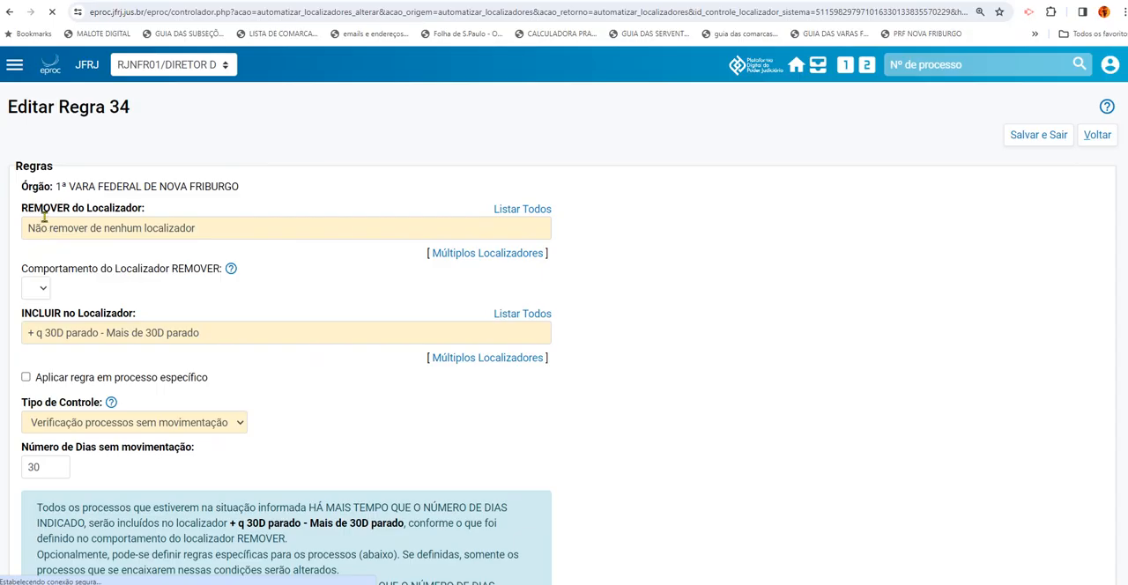
left_click_drag(22, 210, 148, 210)
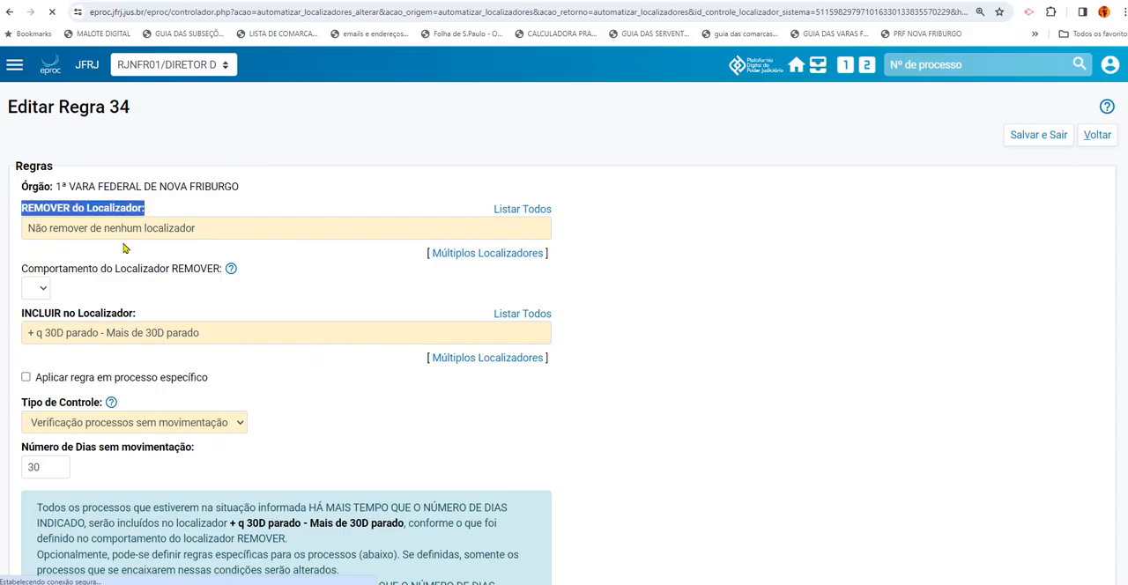
left_click(126, 249)
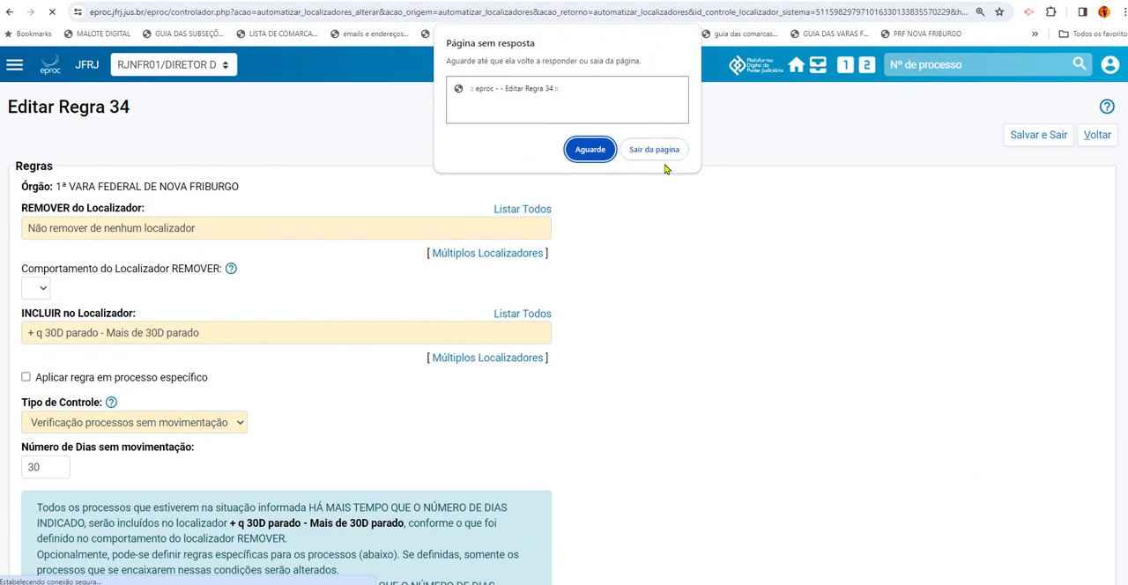
left_click(607, 153)
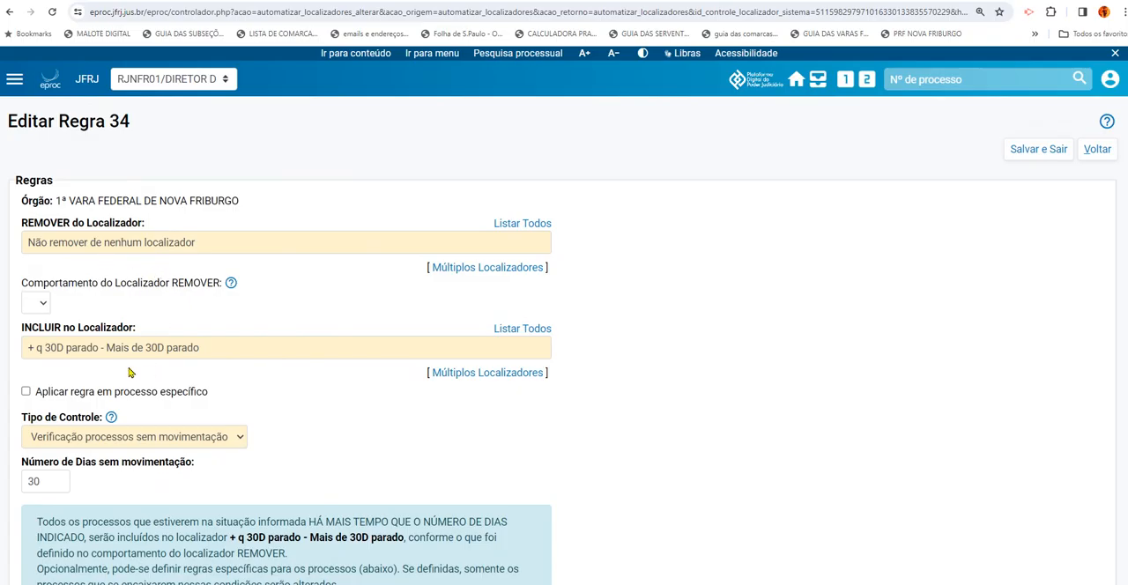
left_click_drag(21, 328, 157, 326)
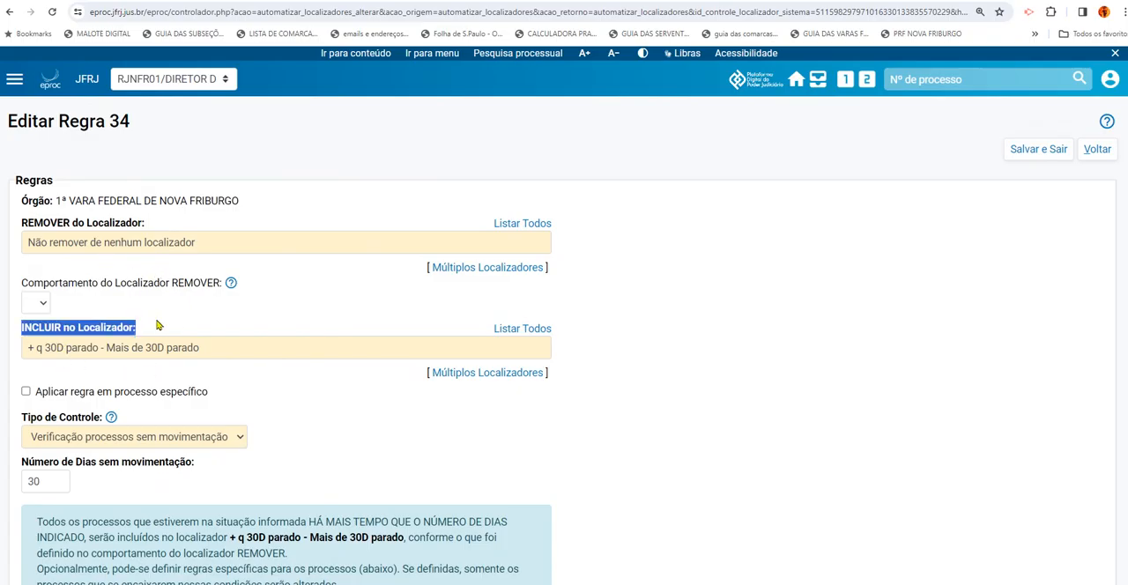
left_click(153, 376)
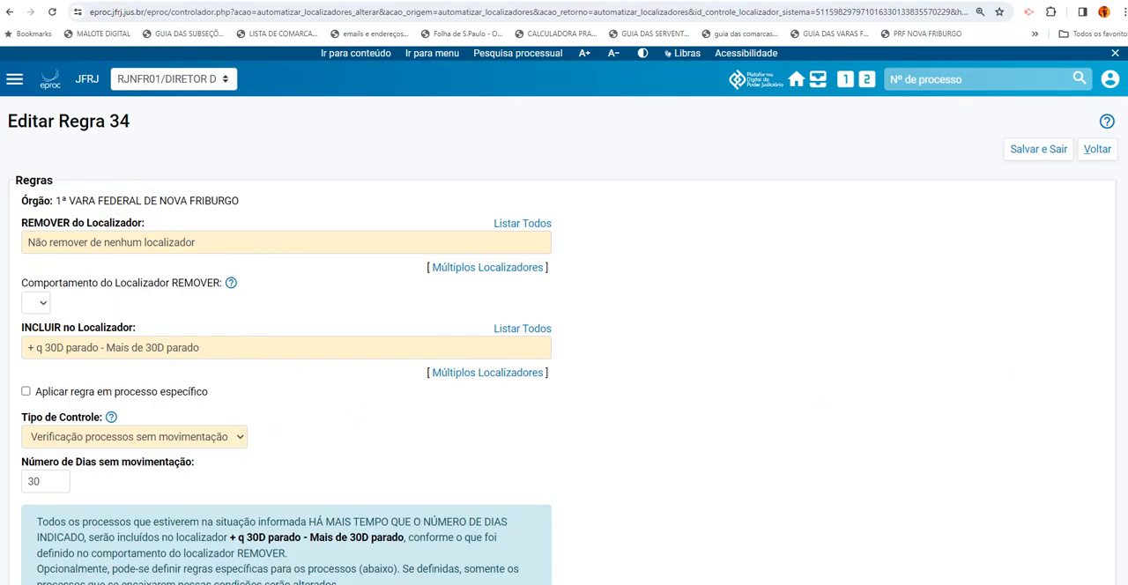
Examine the + q 30D parados rule's inactivity control, explanatory text and optional filters, including the Prazo filter
scroll(1112, 239, "down", 1)
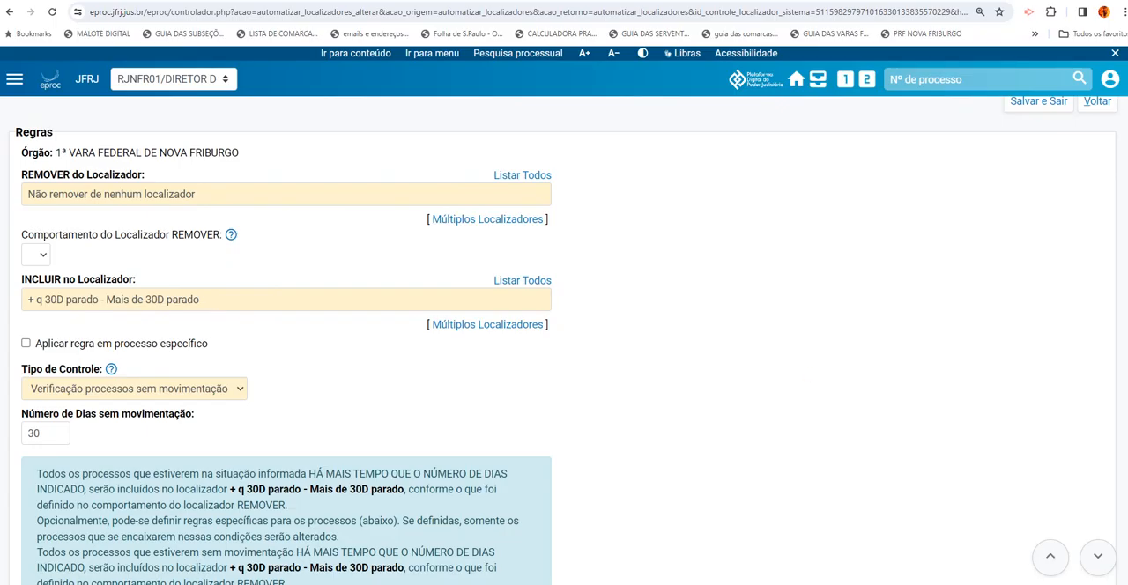
scroll(564, 340, "down", 5)
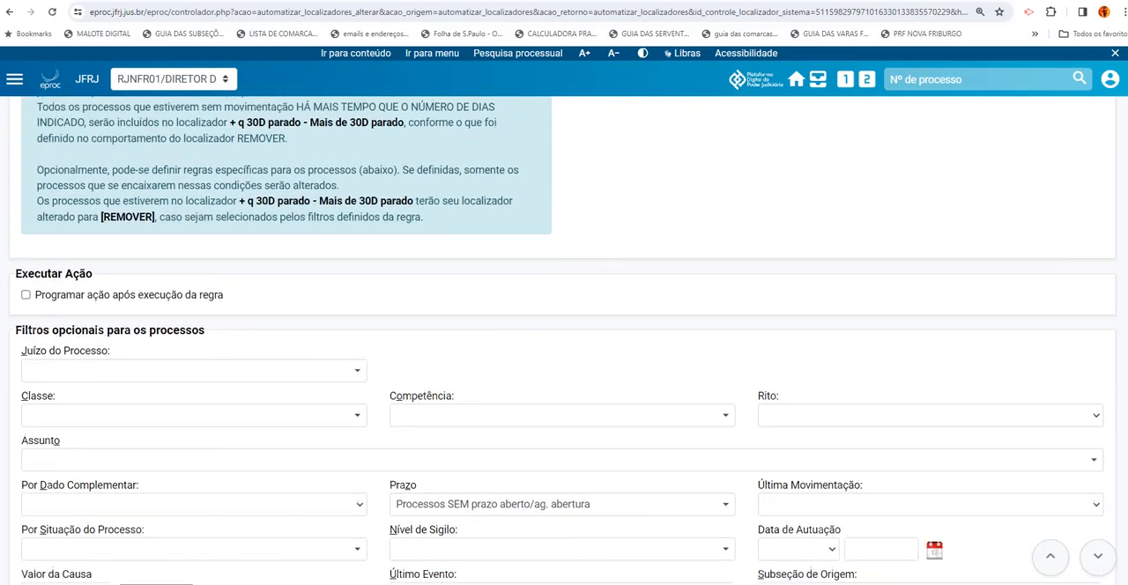
scroll(564, 340, "down", 2)
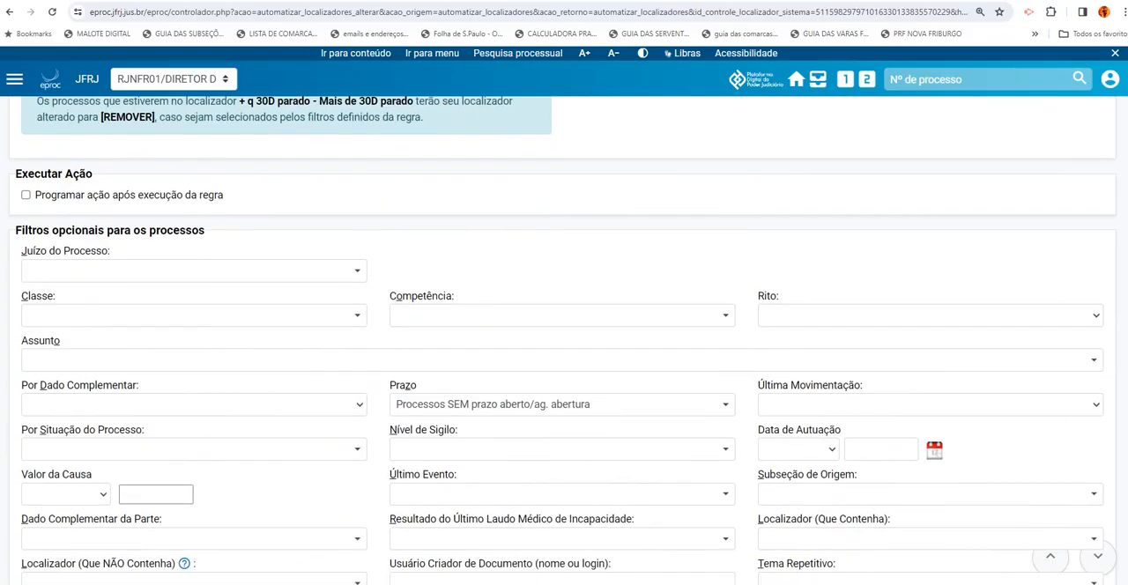
scroll(564, 340, "down", 1)
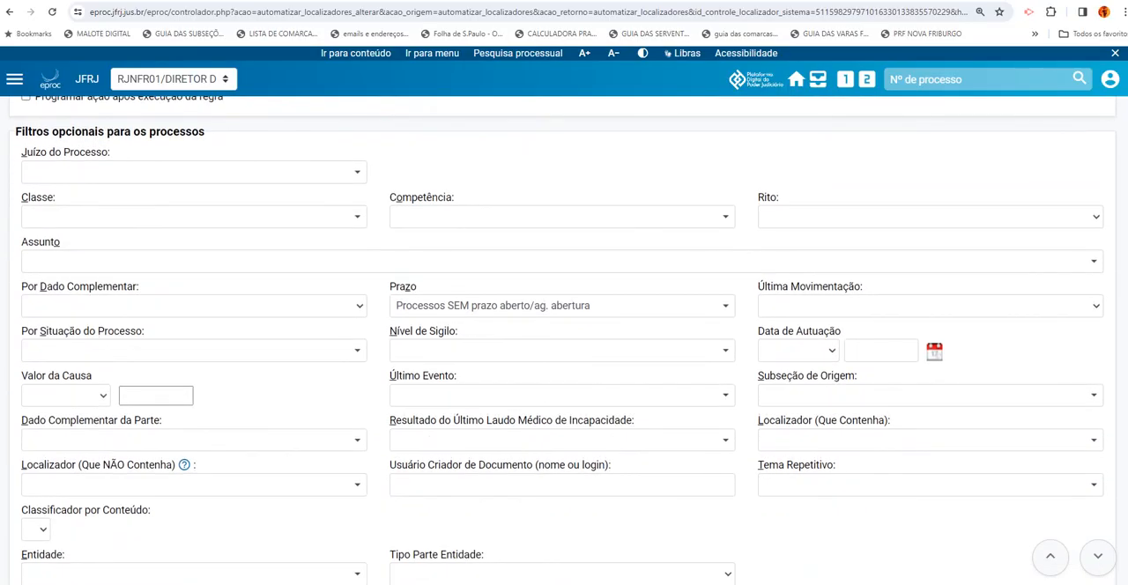
scroll(564, 340, "down", 1)
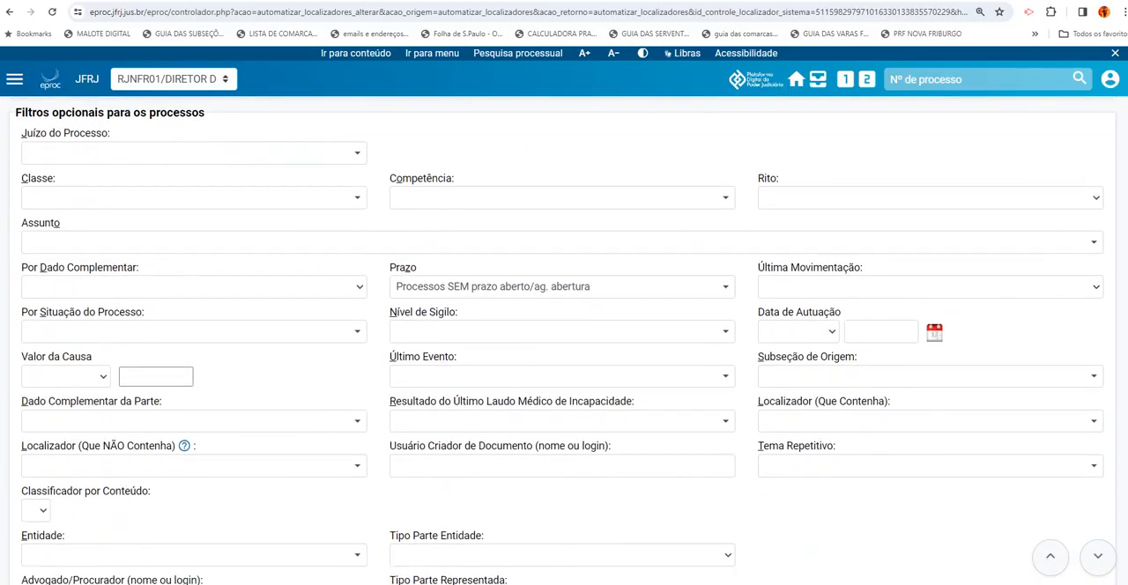
scroll(564, 340, "up", 1)
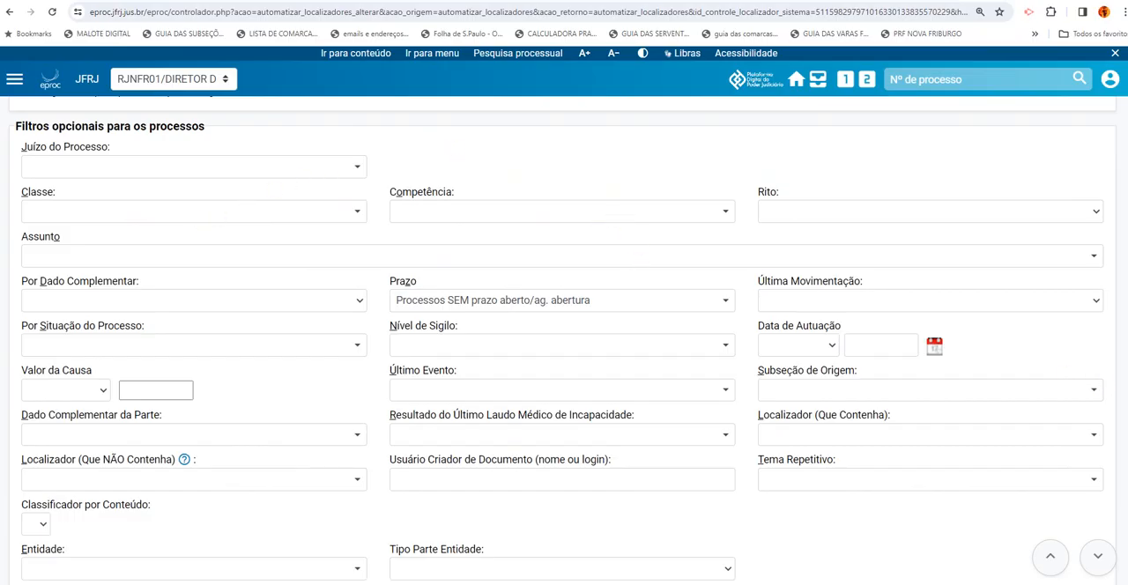
scroll(564, 342, "down", 4)
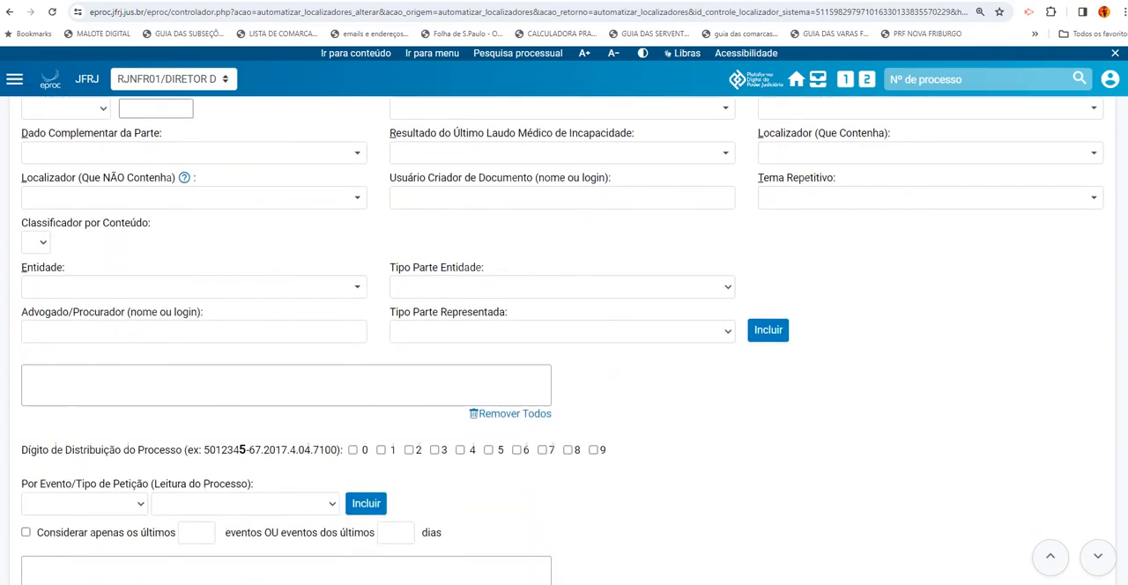
scroll(564, 341, "up", 4)
scroll(564, 342, "up", 10)
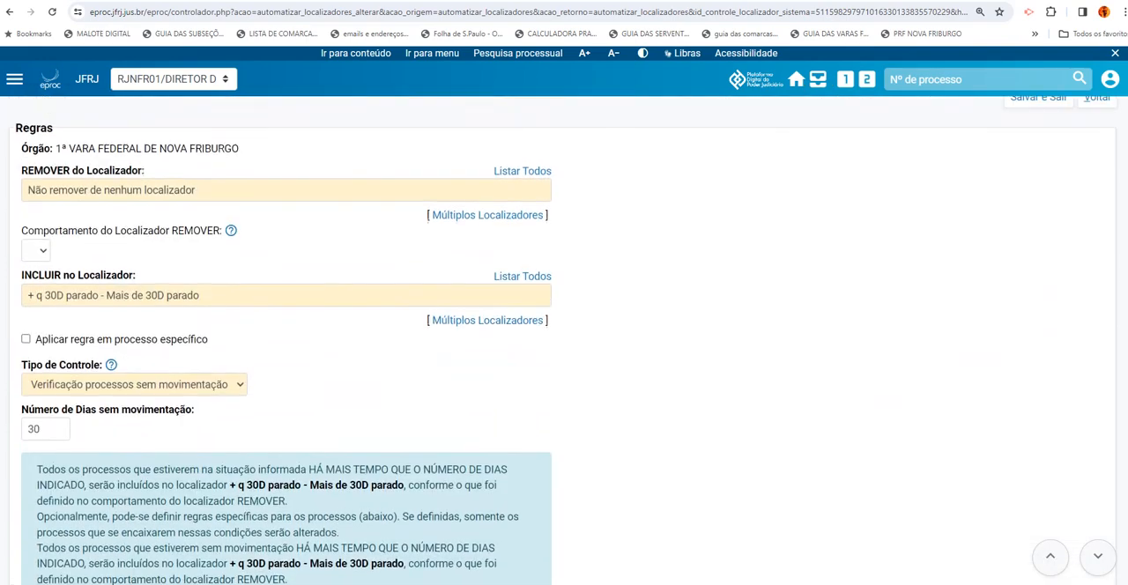
scroll(564, 342, "up", 1)
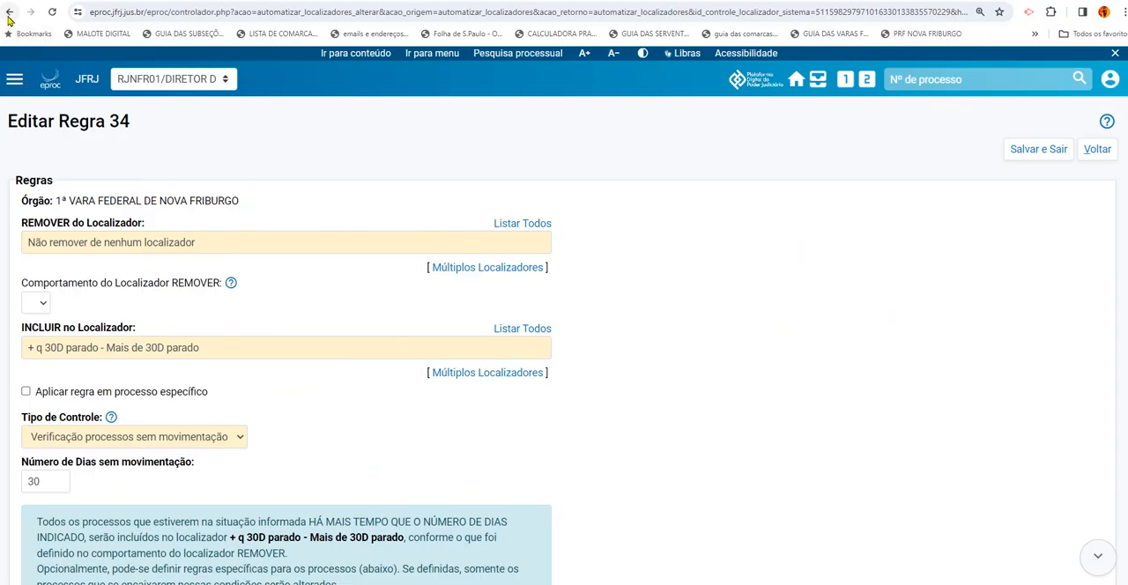
Return to the rules list and examine the locators, triggers and class criteria from INTERCORRENTE ORDINÁRIAS through PETIÇÃO EM MONITÓRIA COM EMBARGOS
left_click(9, 15)
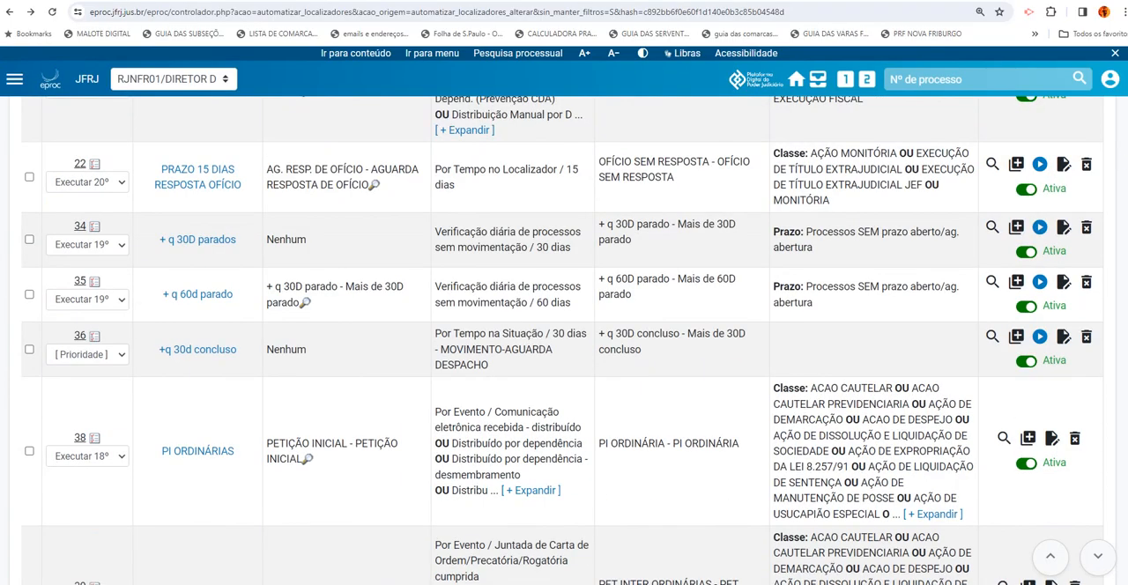
scroll(564, 340, "down", 4)
scroll(564, 340, "down", 5)
scroll(564, 340, "up", 2)
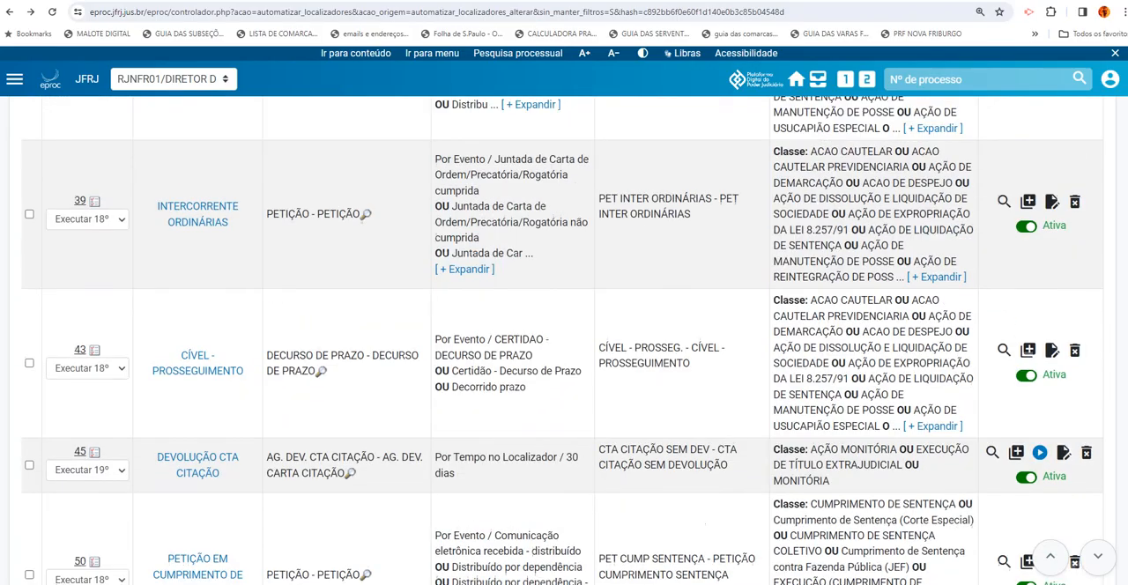
scroll(564, 340, "down", 1)
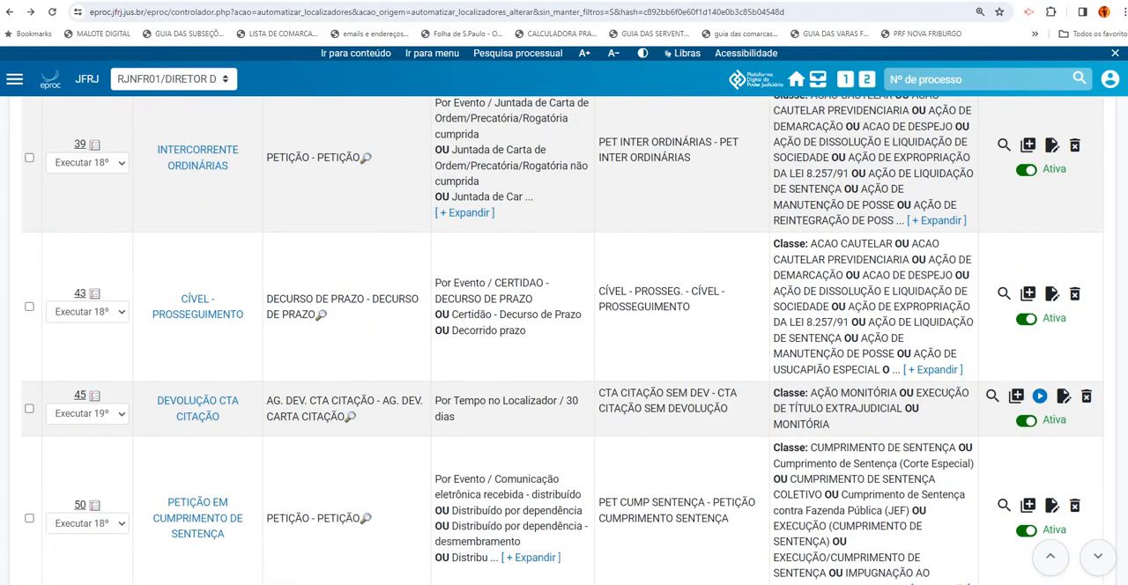
scroll(564, 340, "up", 3)
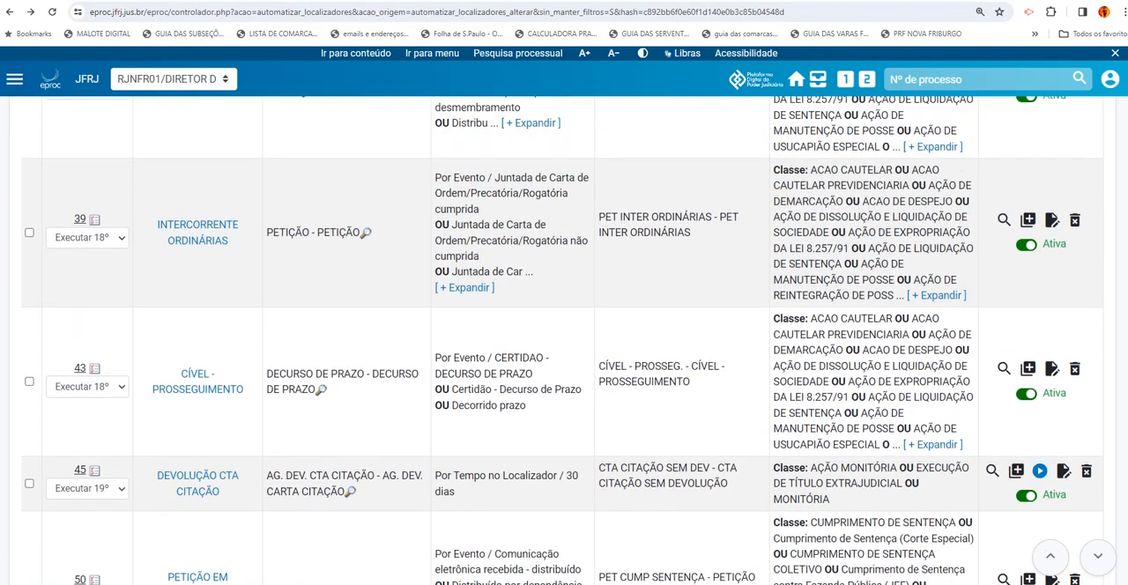
scroll(563, 340, "down", 5)
scroll(564, 340, "down", 3)
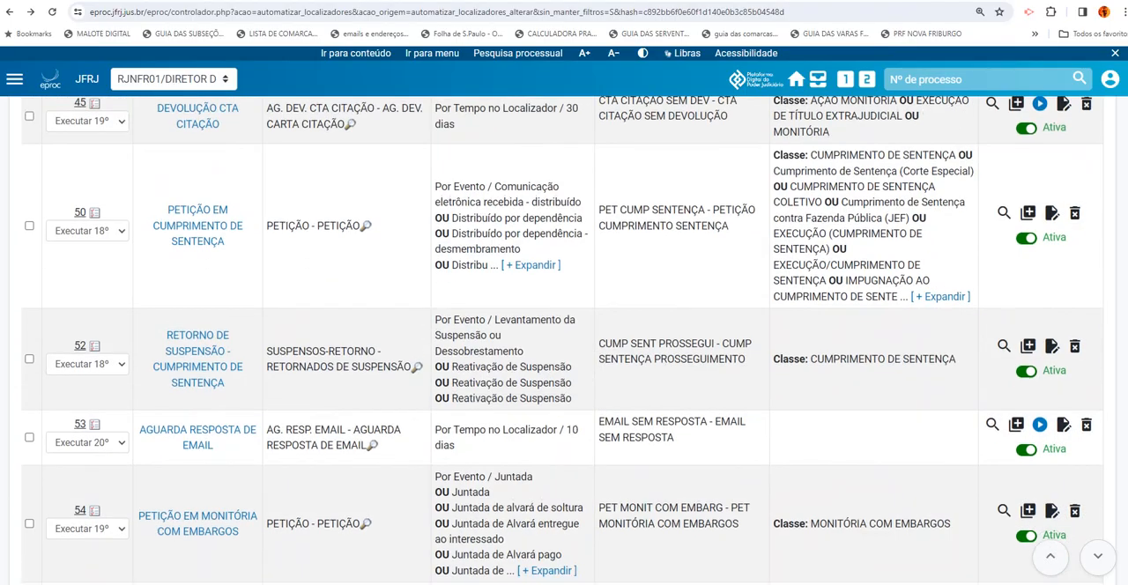
scroll(563, 340, "down", 2)
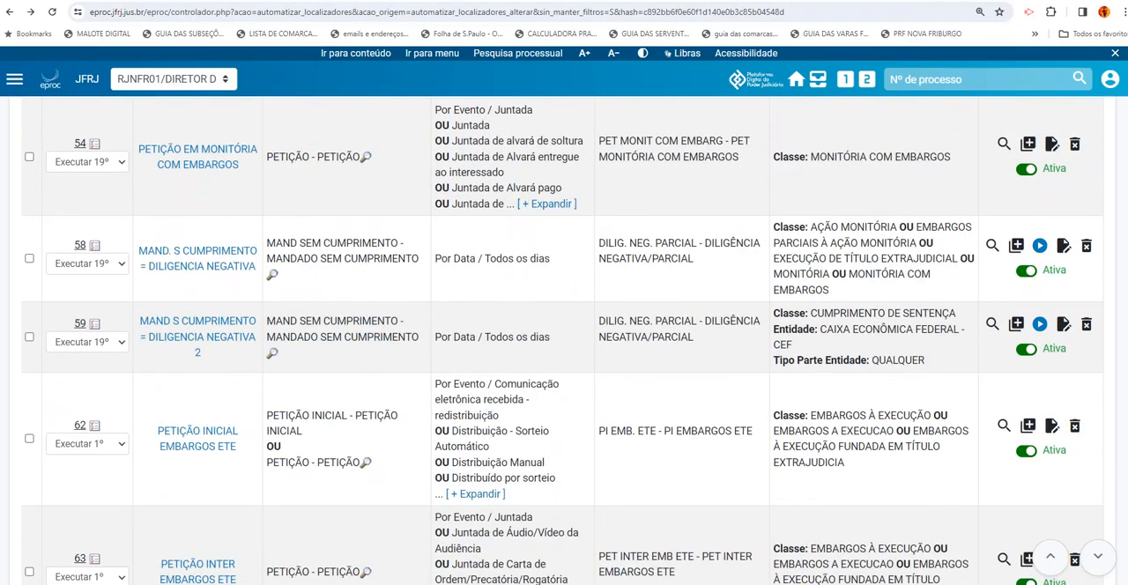
Examine the embargos, SISBAJUD petition, citação, penhora and intimação rules, comparing the events and destination locators for positive and negative outcomes
scroll(564, 340, "down", 3)
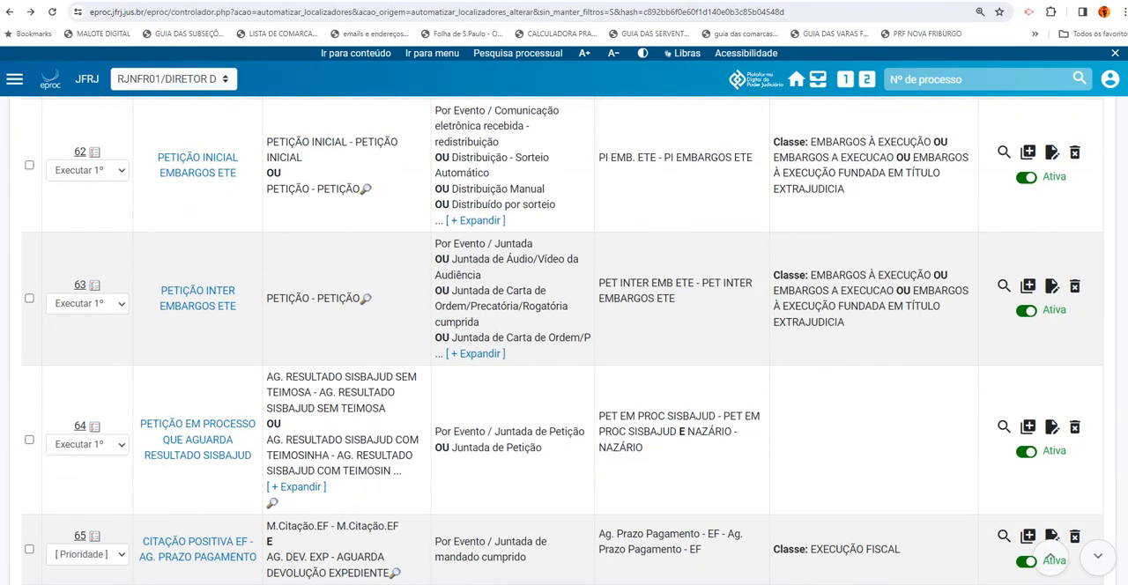
scroll(564, 340, "down", 1)
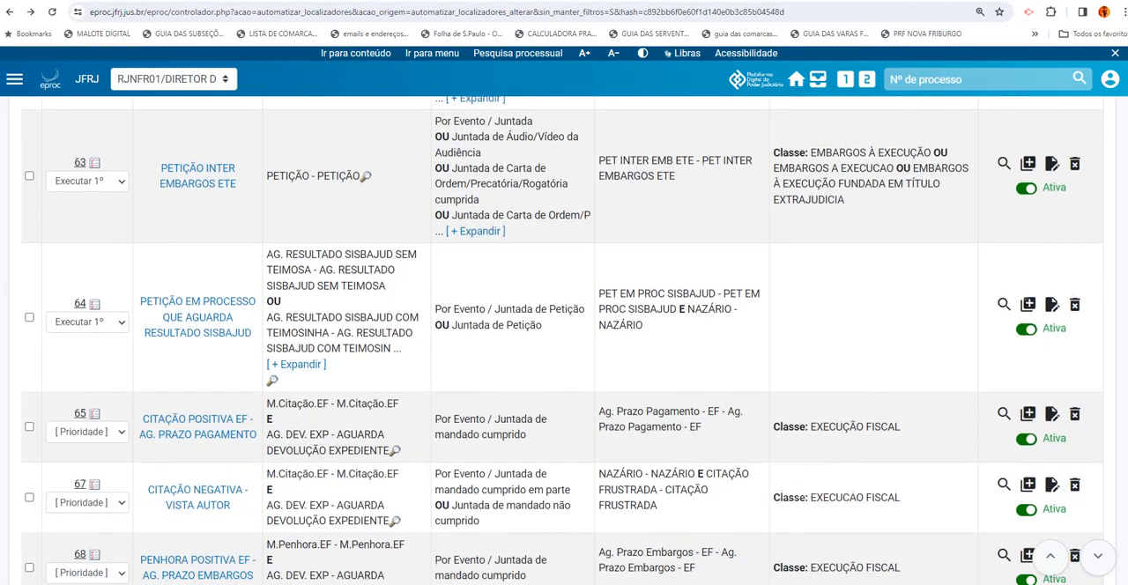
scroll(564, 340, "down", 2)
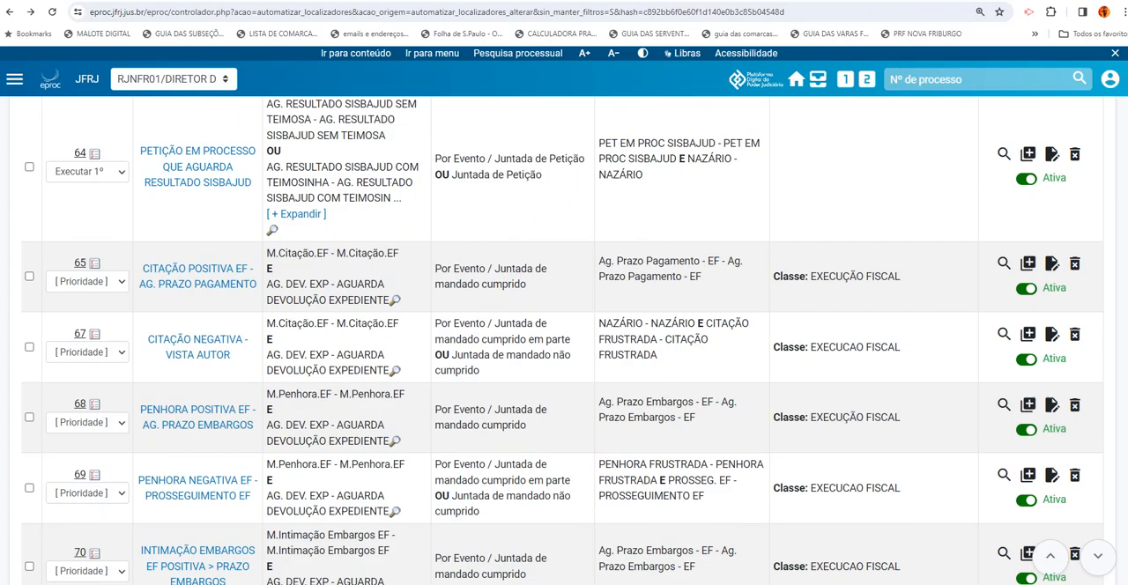
scroll(564, 340, "down", 1)
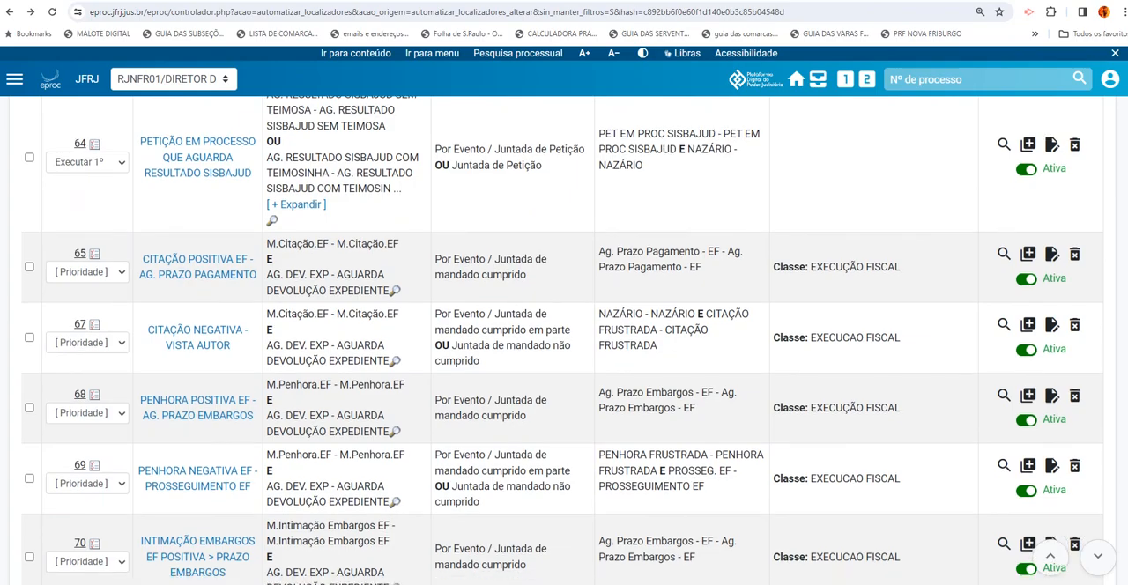
scroll(564, 340, "down", 2)
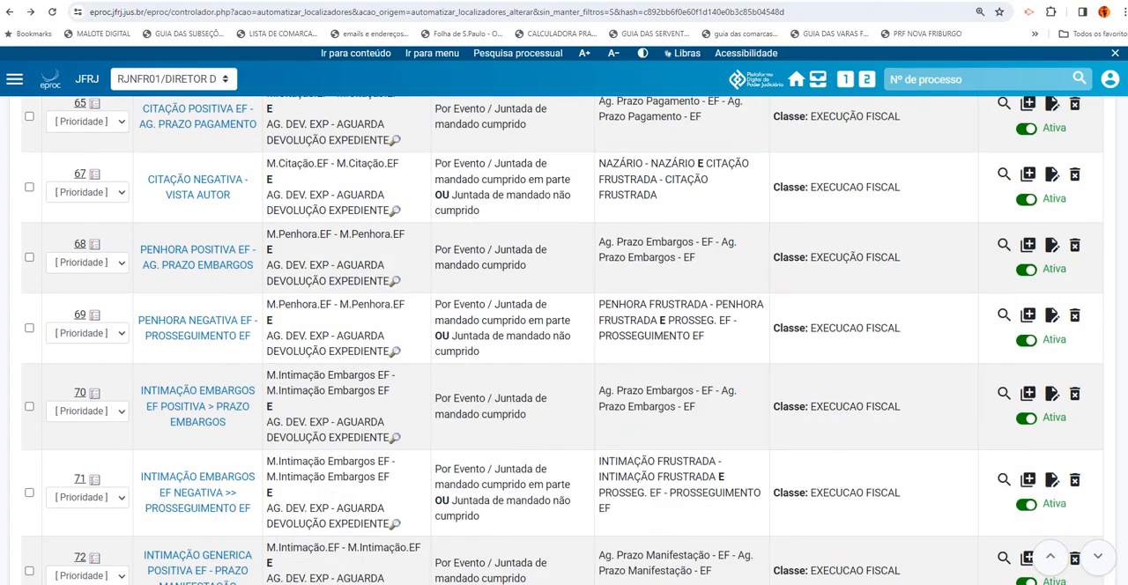
scroll(563, 340, "down", 4)
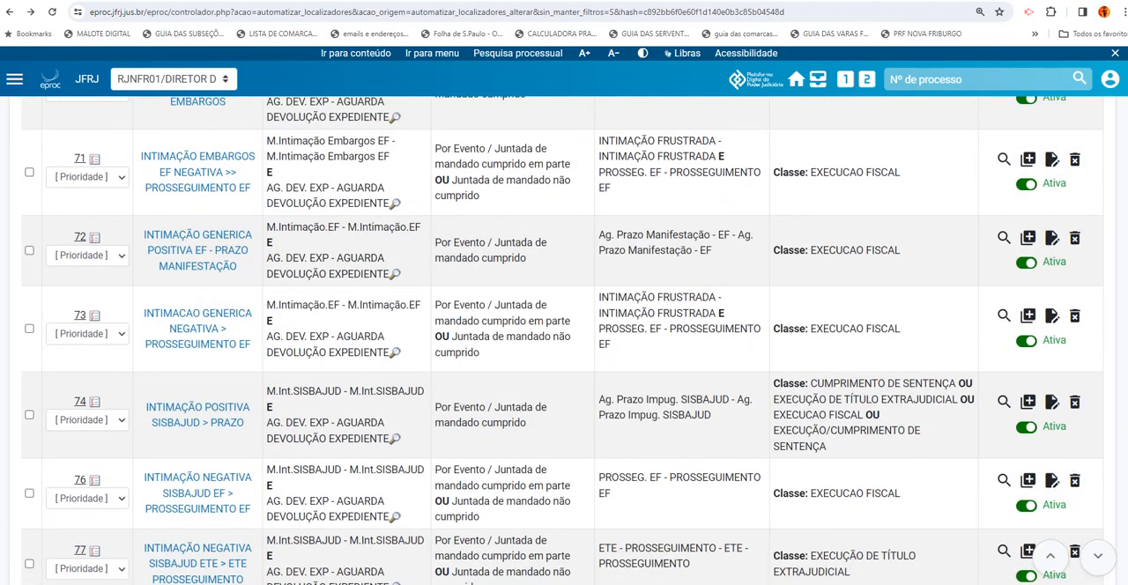
scroll(564, 340, "down", 2)
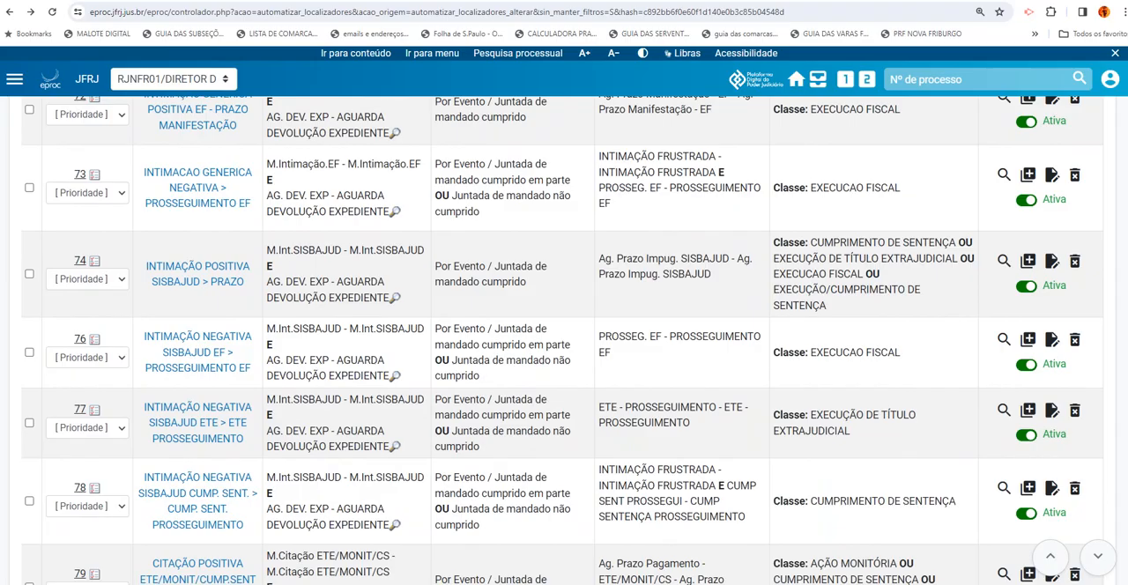
Examine the mandate-outcome rules from INTIMACAO GENERICA NEGATIVA through MANDADOS DIVERSOS, comparing their locators, trigger events and class criteria
scroll(564, 341, "down", 1)
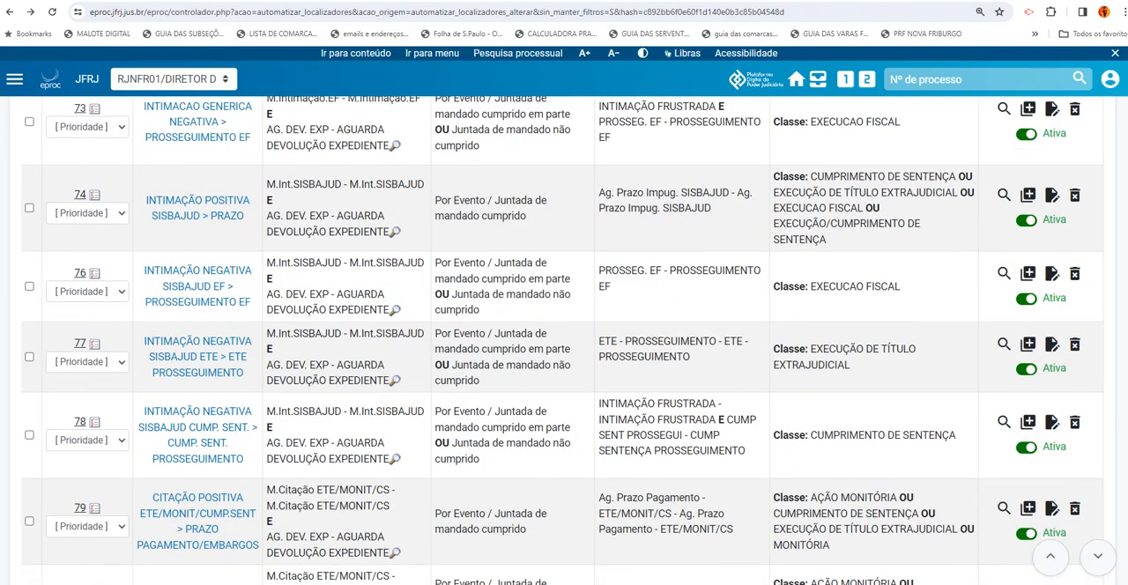
scroll(564, 340, "up", 1)
scroll(564, 340, "up", 1)
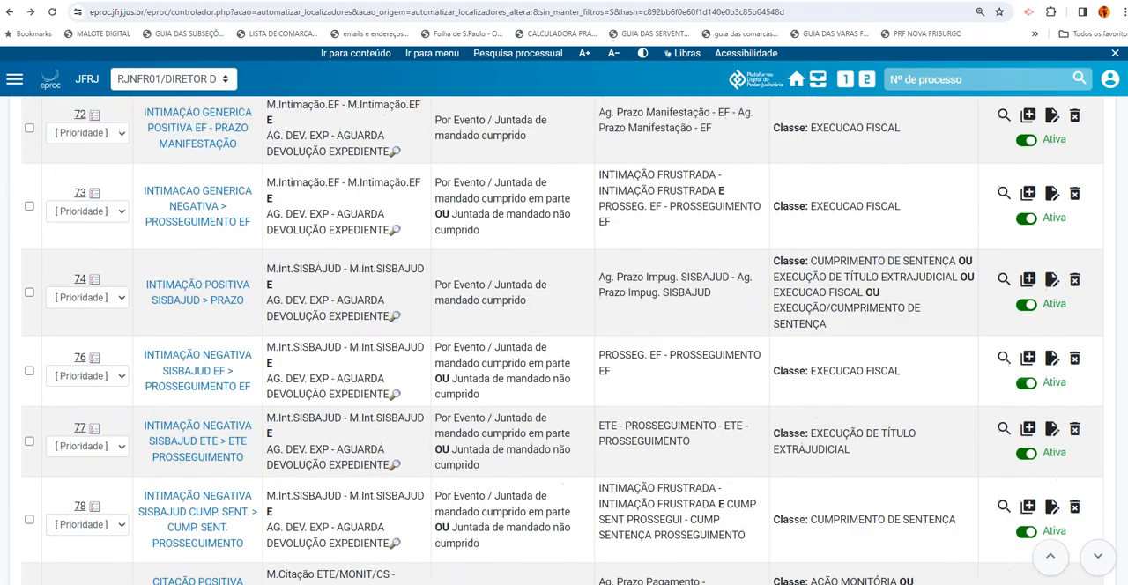
scroll(564, 340, "down", 4)
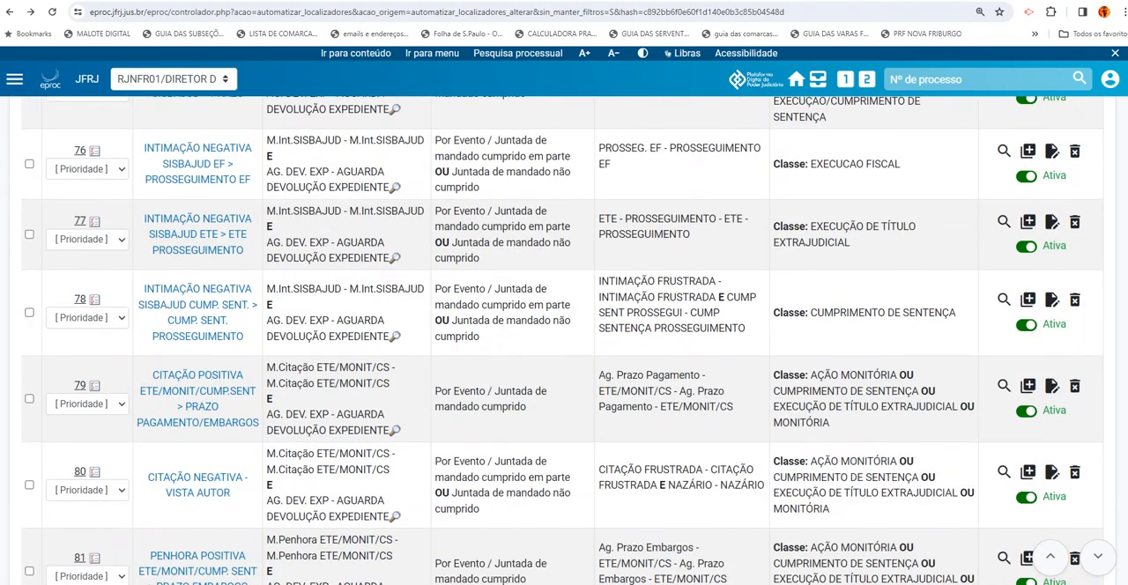
scroll(564, 340, "down", 6)
scroll(563, 340, "down", 2)
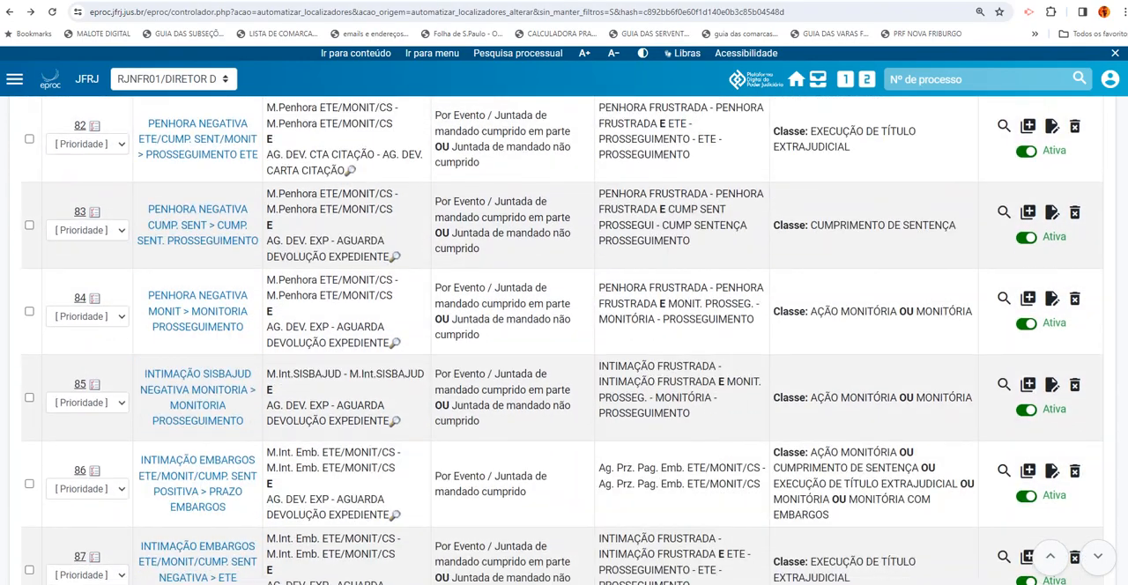
scroll(564, 340, "down", 3)
scroll(564, 340, "down", 3)
scroll(563, 340, "down", 1)
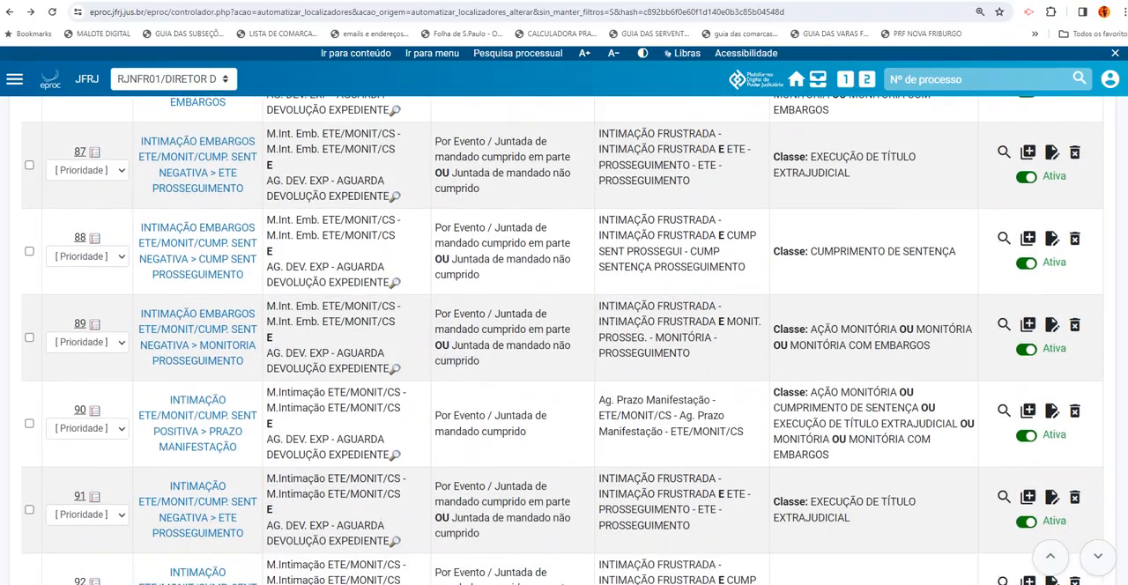
scroll(563, 340, "down", 8)
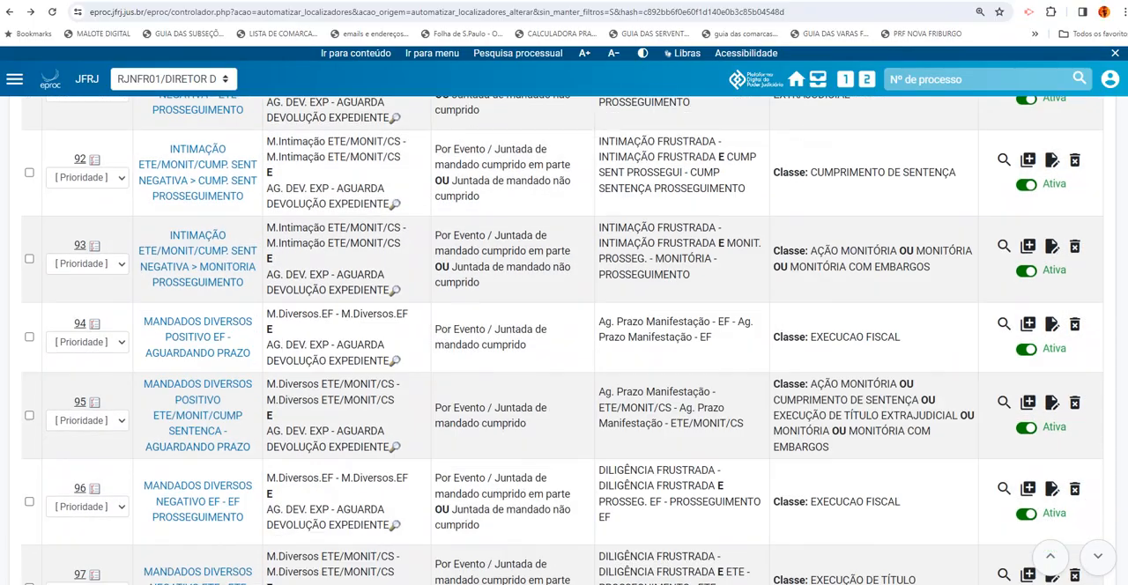
scroll(564, 340, "down", 5)
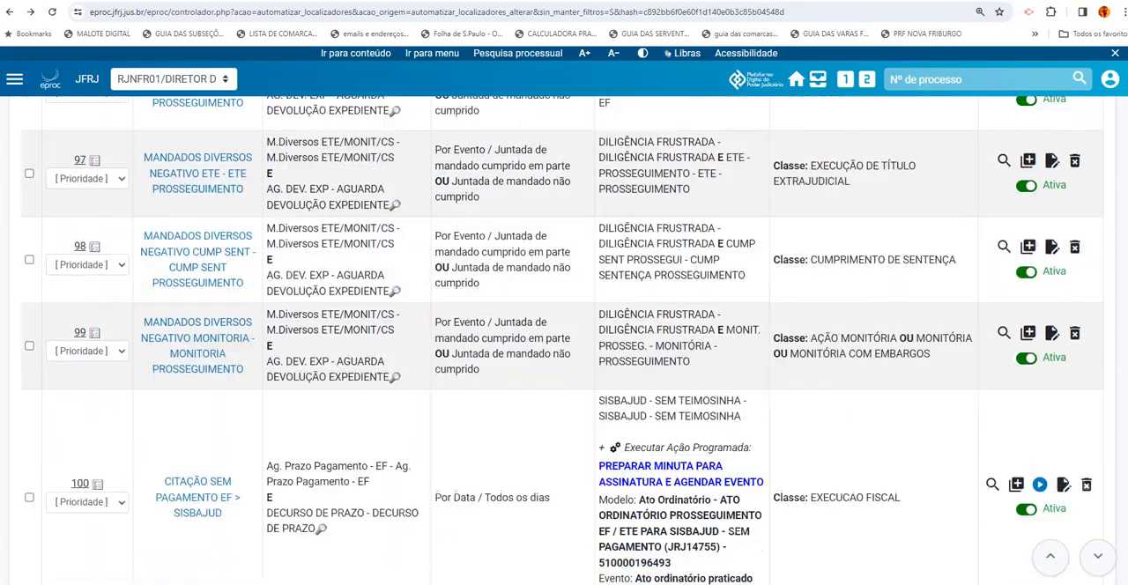
Examine the CITAÇÃO SEM PAGAMENTO EF > SISBAJUD rule's programmed action and highlight its SISBAJUD - SEM TEIMOSINHA destination locator
scroll(921, 264, "down", 3)
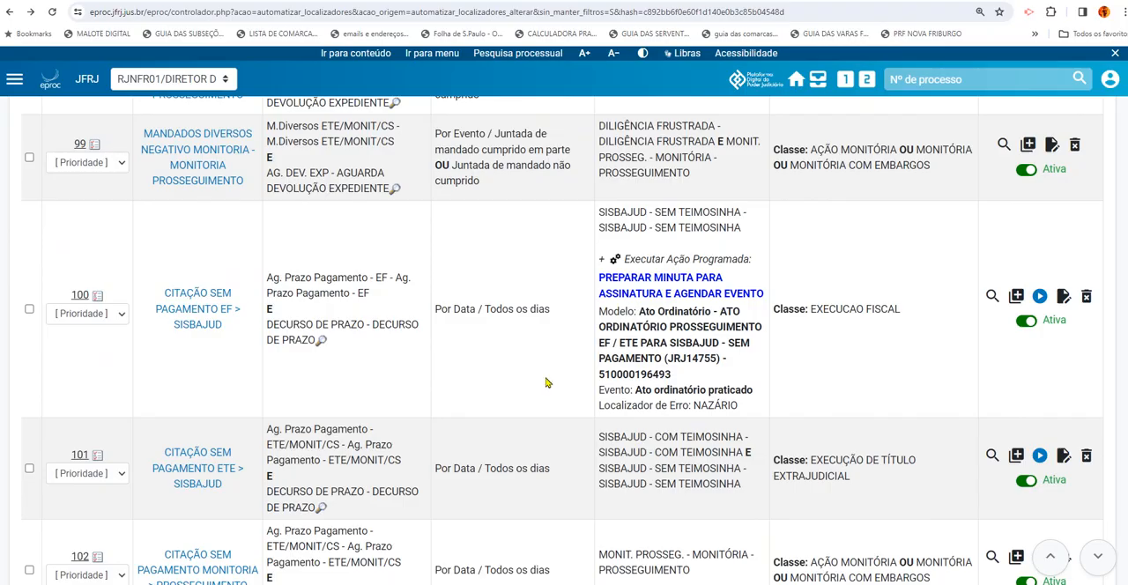
left_click_drag(598, 212, 646, 210)
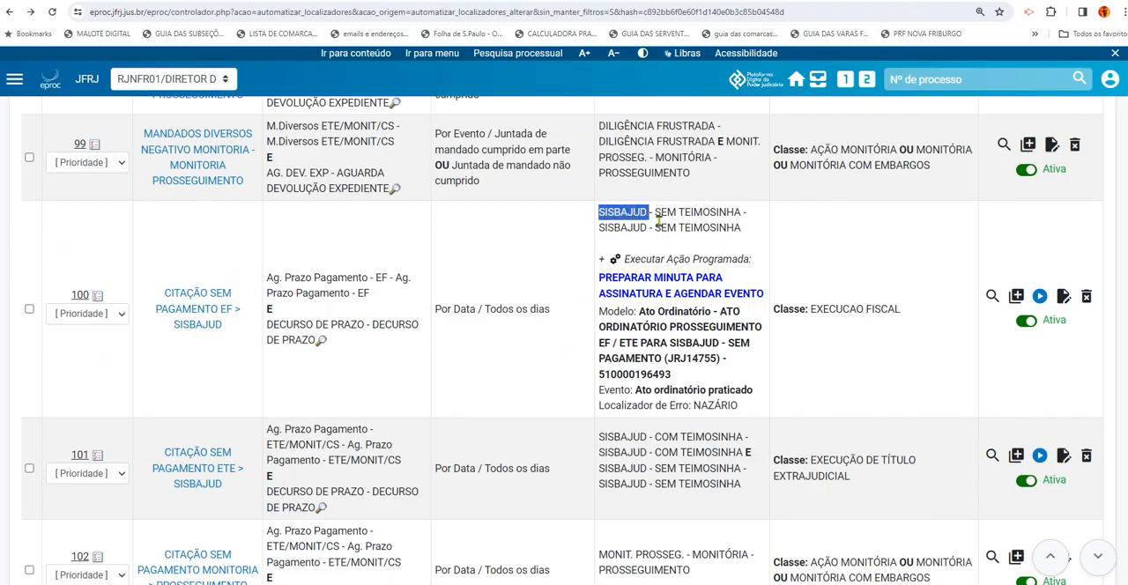
left_click_drag(656, 214, 744, 212)
left_click(564, 246)
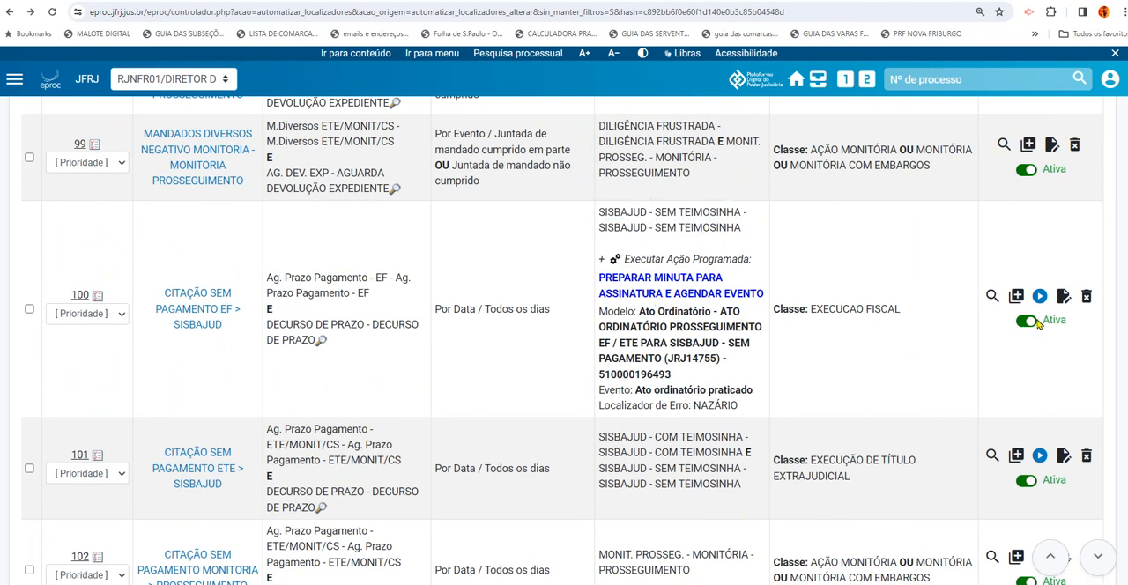
Open the CITAÇÃO SEM PAGAMENTO EF > SISBAJUD rule for editing, waiting for the unresponsive page to finish loading
left_click(1062, 298)
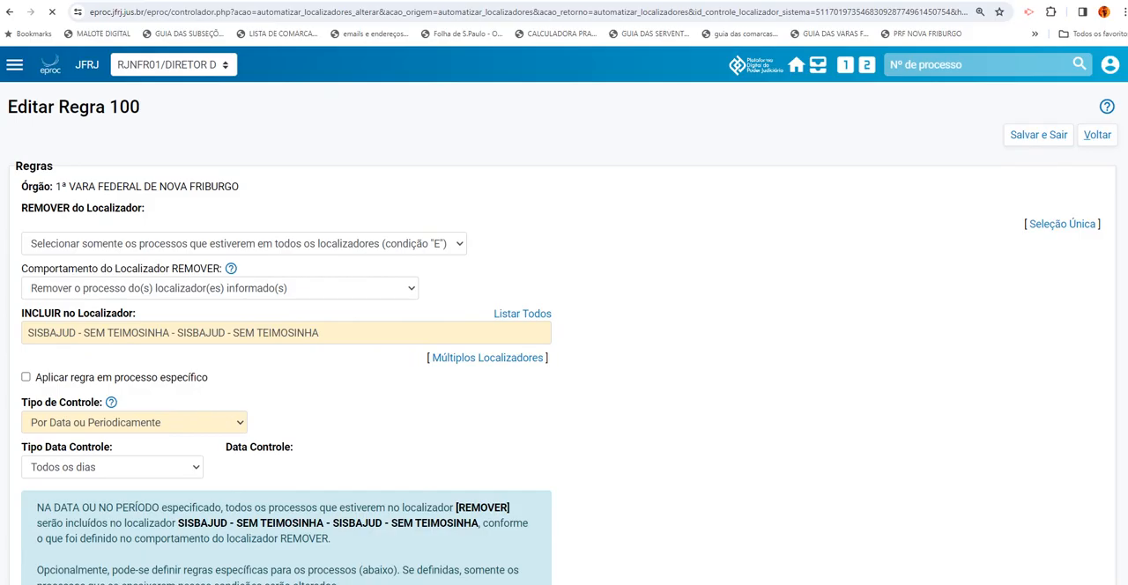
scroll(564, 335, "down", 1)
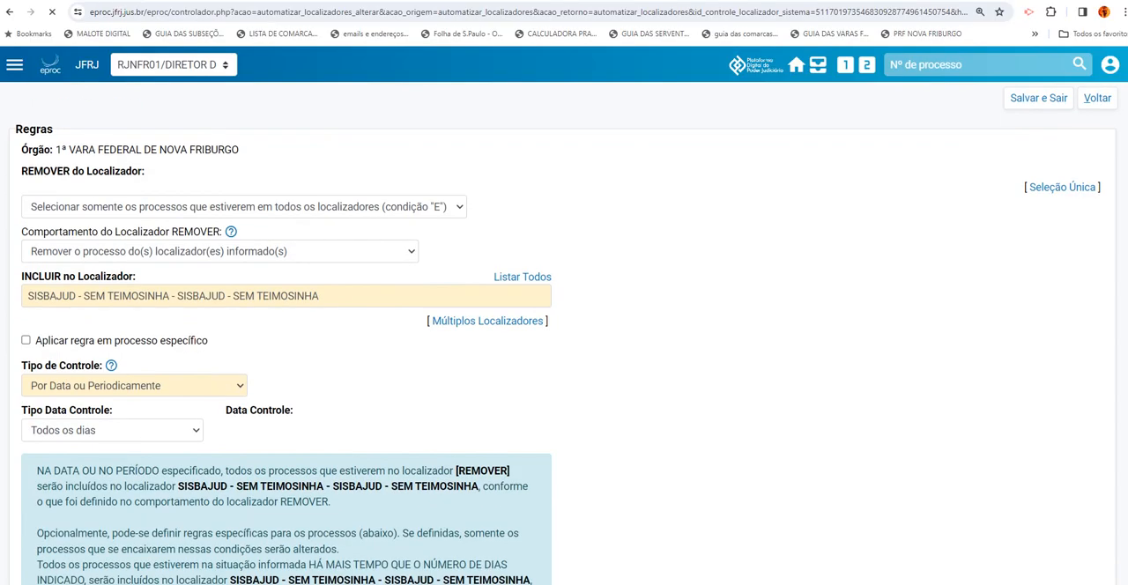
scroll(564, 335, "up", 1)
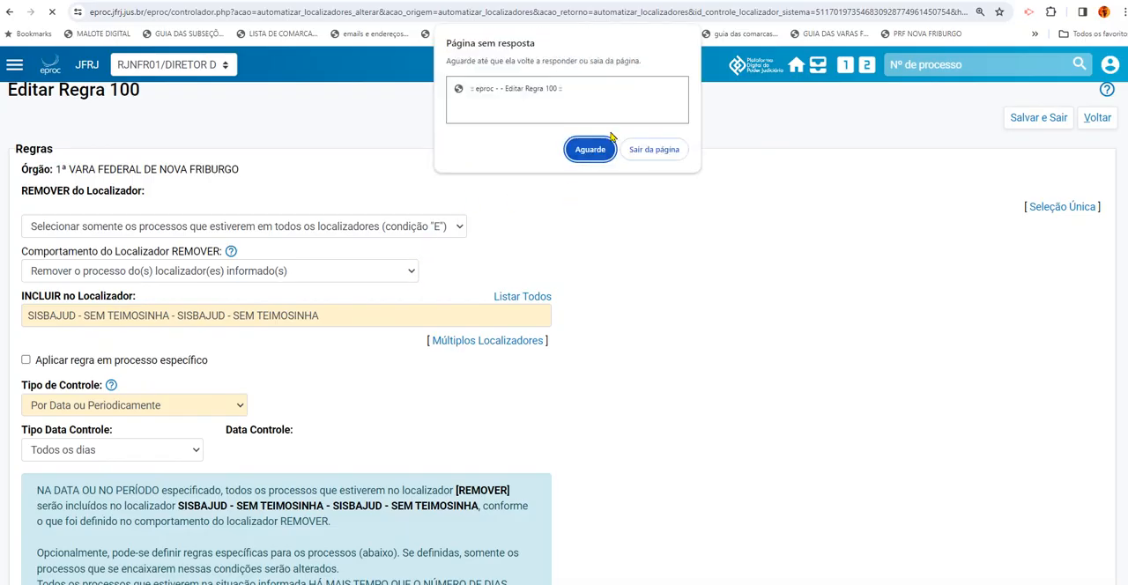
left_click(605, 150)
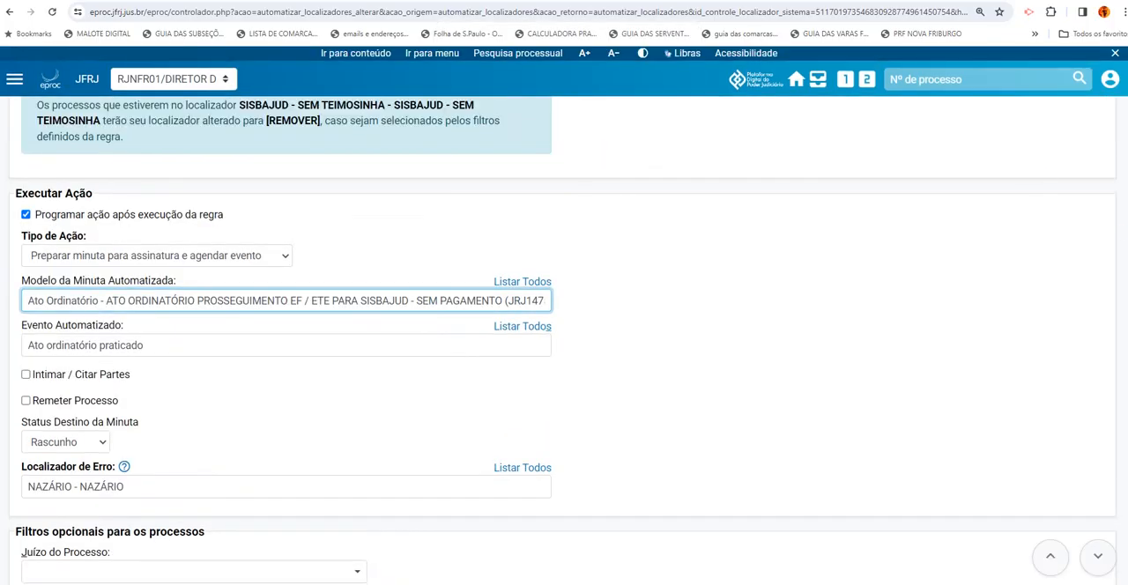
scroll(564, 341, "up", 8)
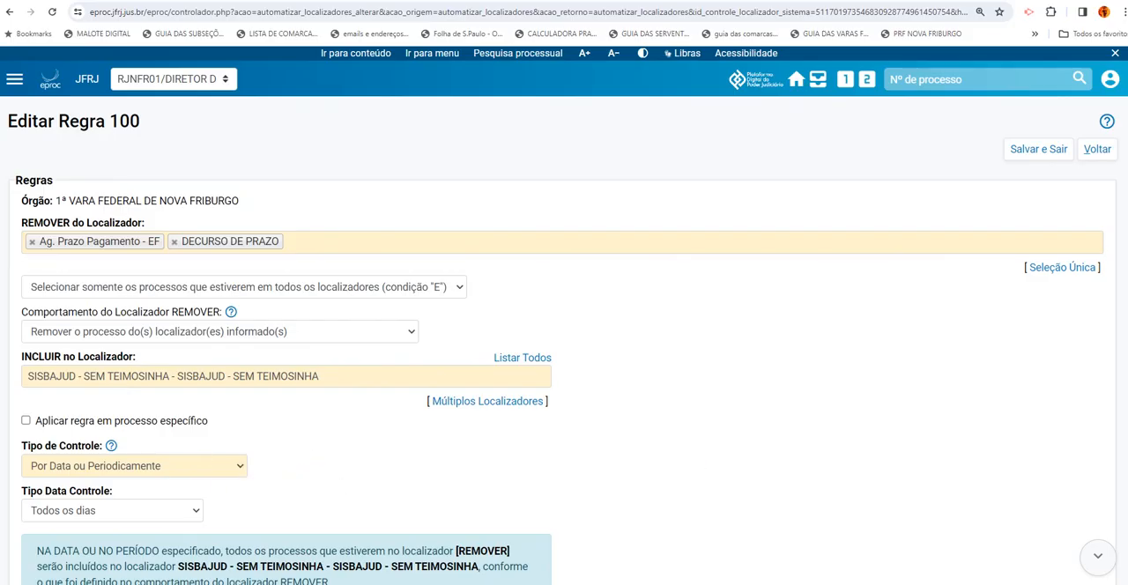
Review the rule's REMOVER and INCLUIR locators, date-based control, explanatory text and the draft-preparation settings under Executar Ação
scroll(864, 315, "down", 1)
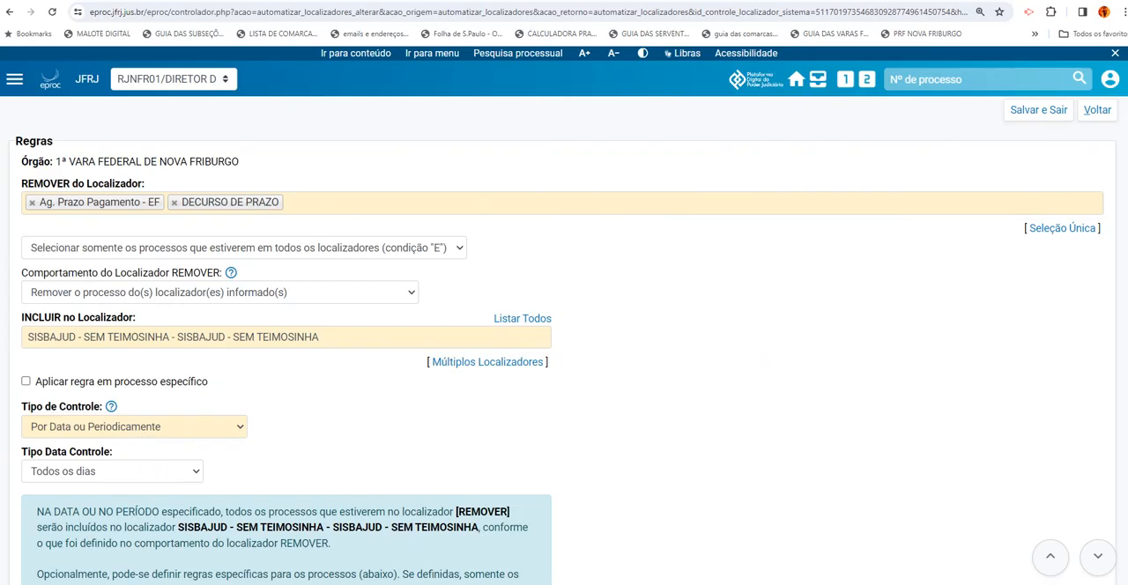
scroll(564, 340, "down", 1)
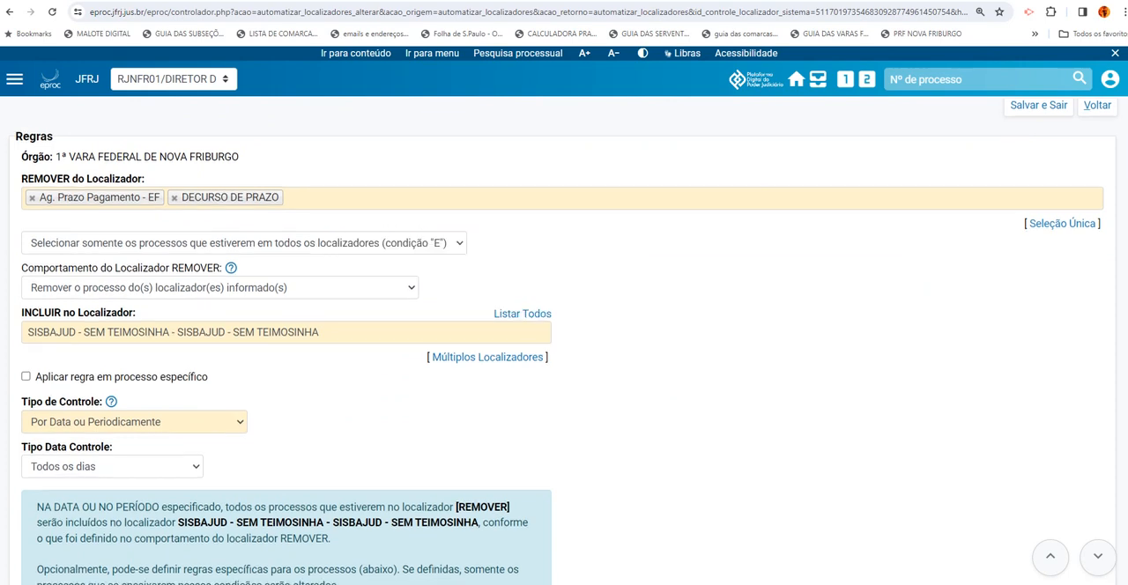
scroll(886, 285, "down", 4)
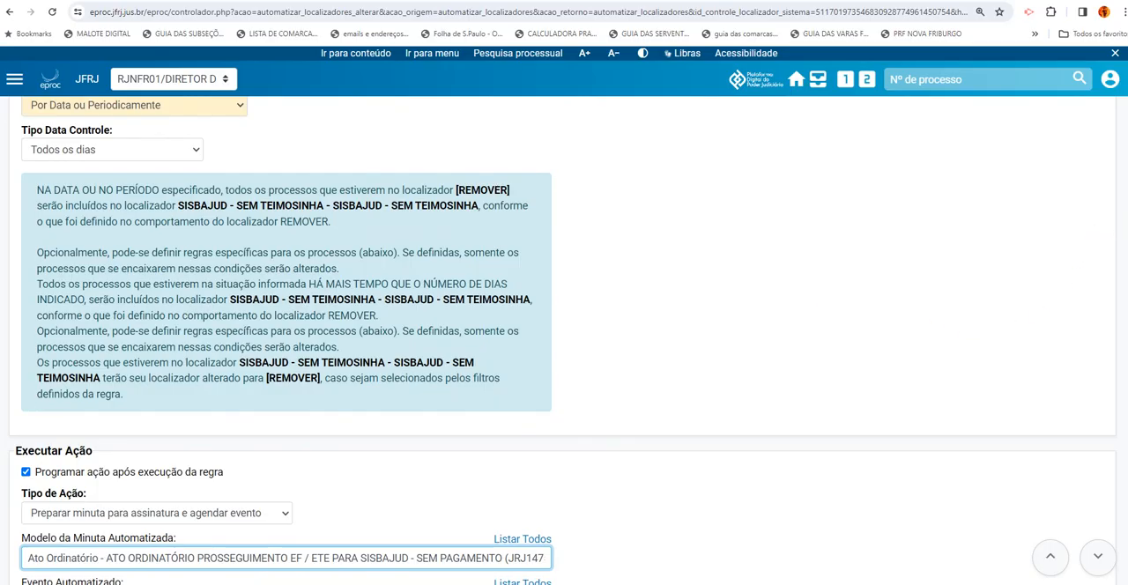
scroll(563, 340, "down", 2)
scroll(1030, 330, "down", 1)
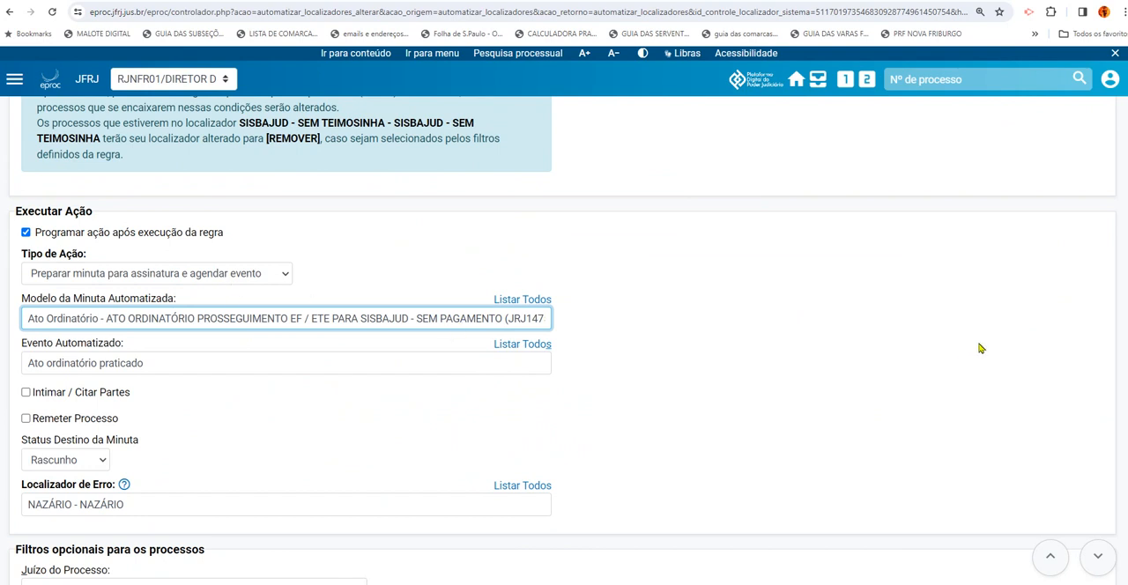
scroll(564, 353, "up", 8)
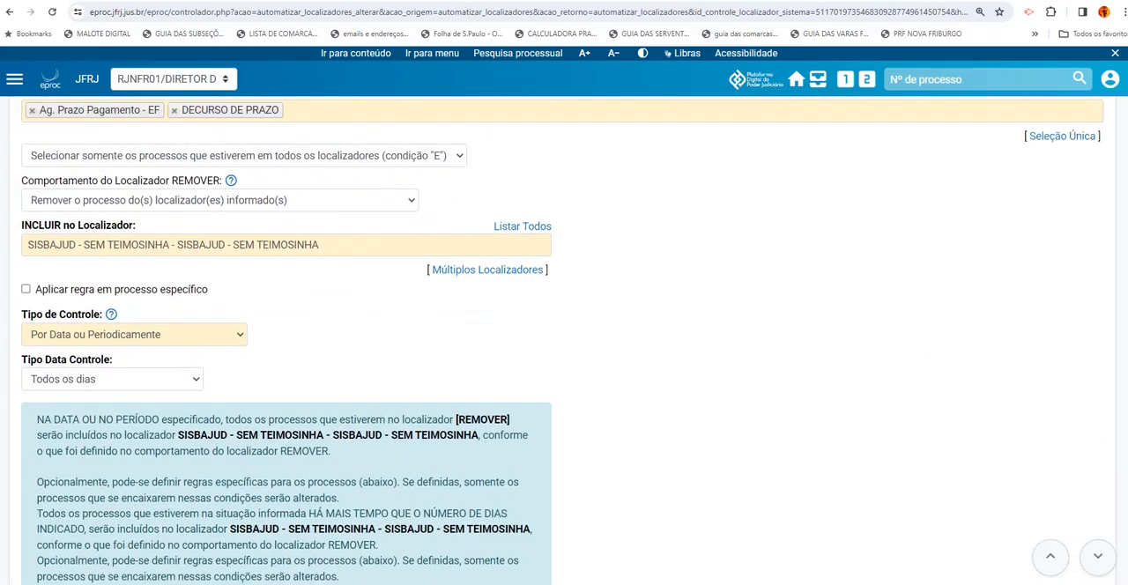
scroll(564, 353, "up", 1)
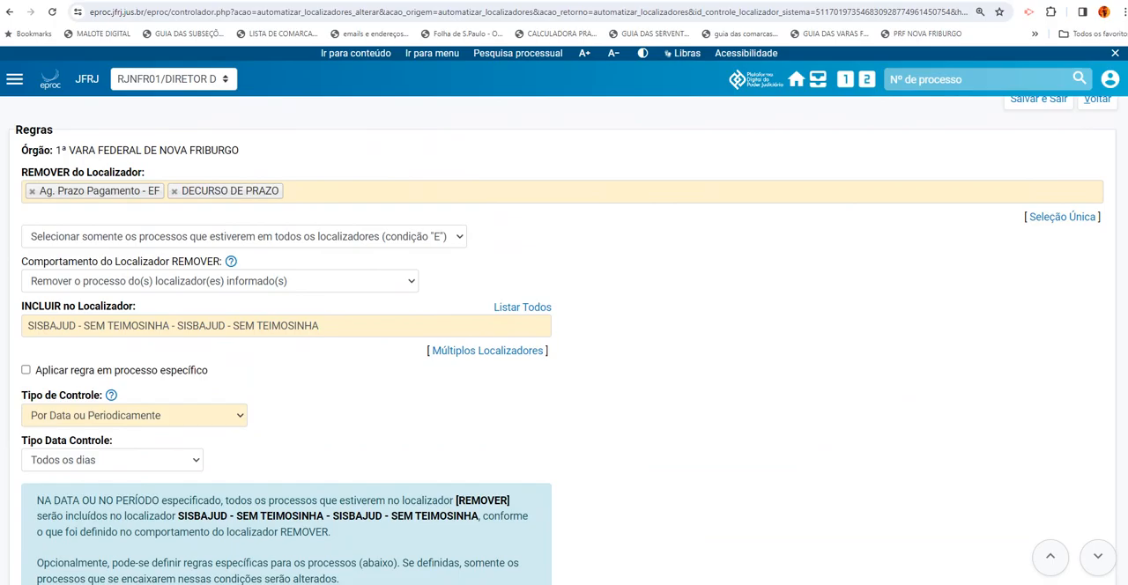
Add Execução Fiscal as the Competência in the rule's optional filters, searching the options for "EXECU"
scroll(564, 352, "down", 6)
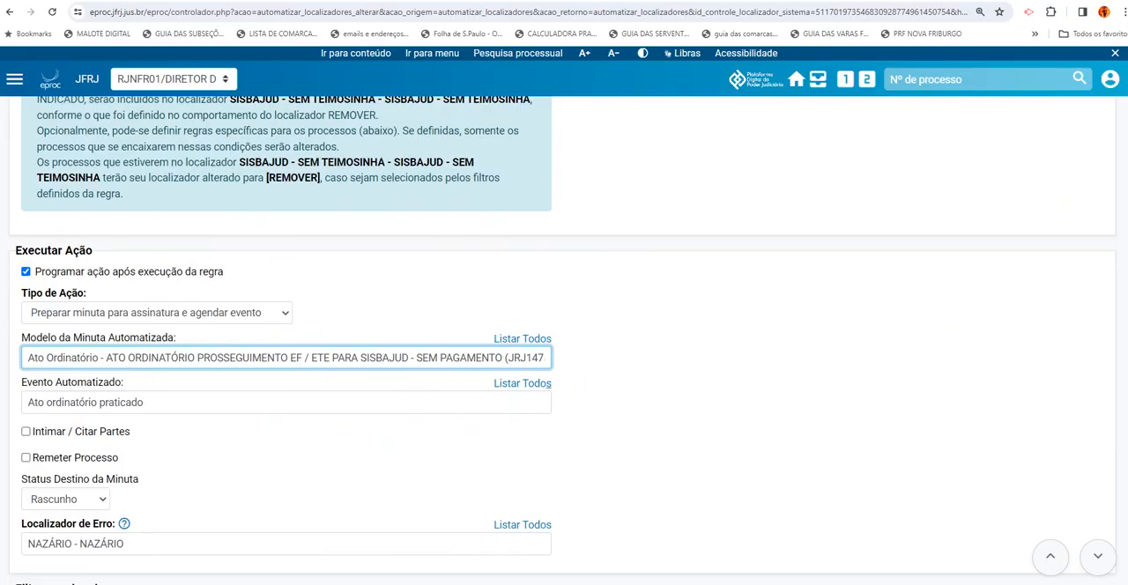
scroll(564, 340, "down", 1)
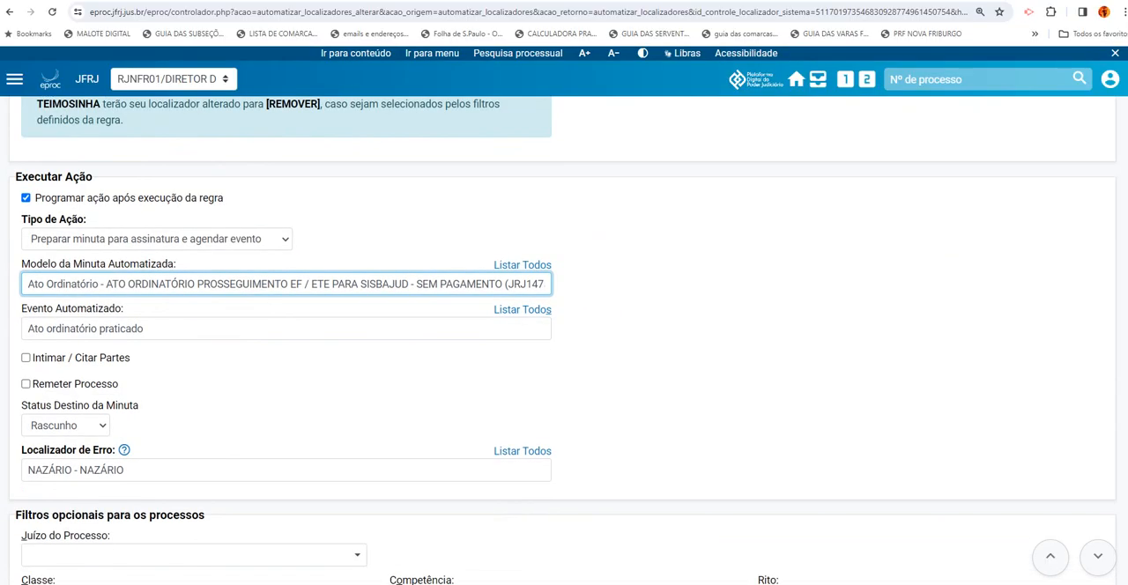
scroll(564, 340, "down", 3)
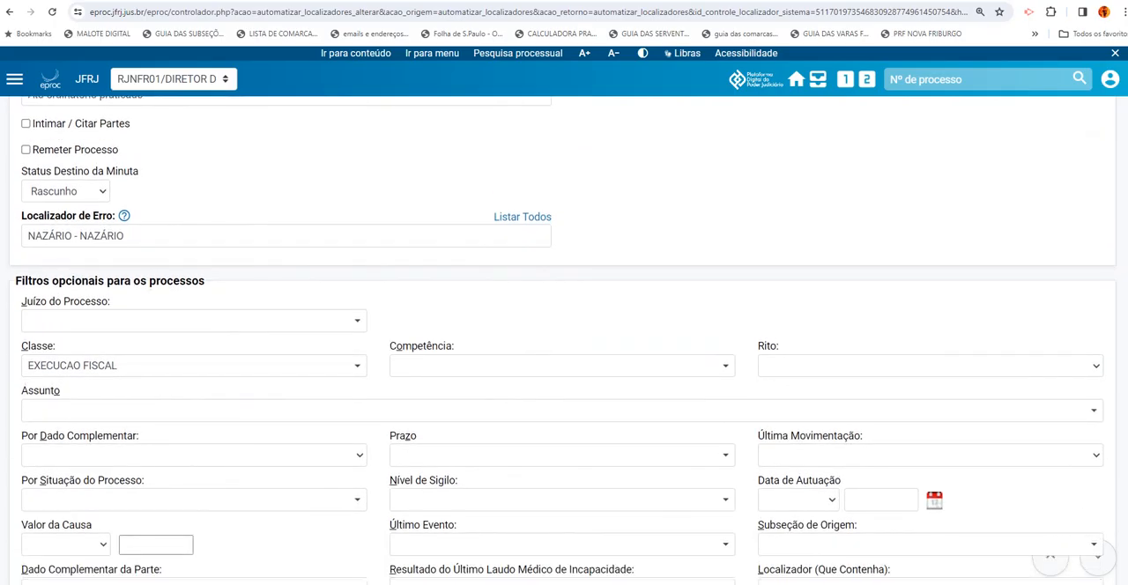
scroll(564, 340, "down", 2)
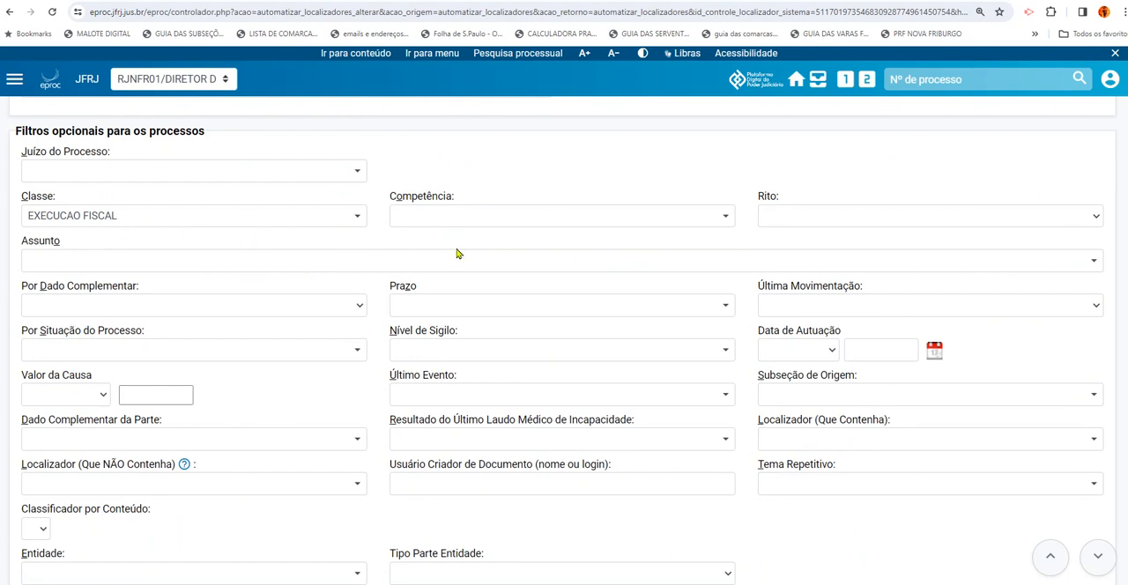
left_click(506, 226)
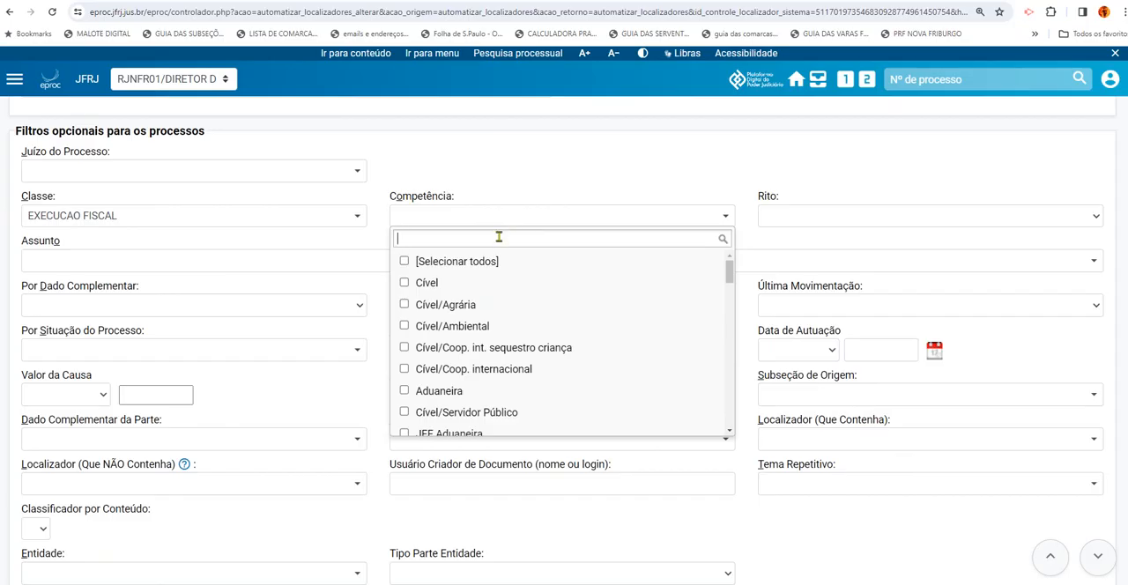
type("EXECU")
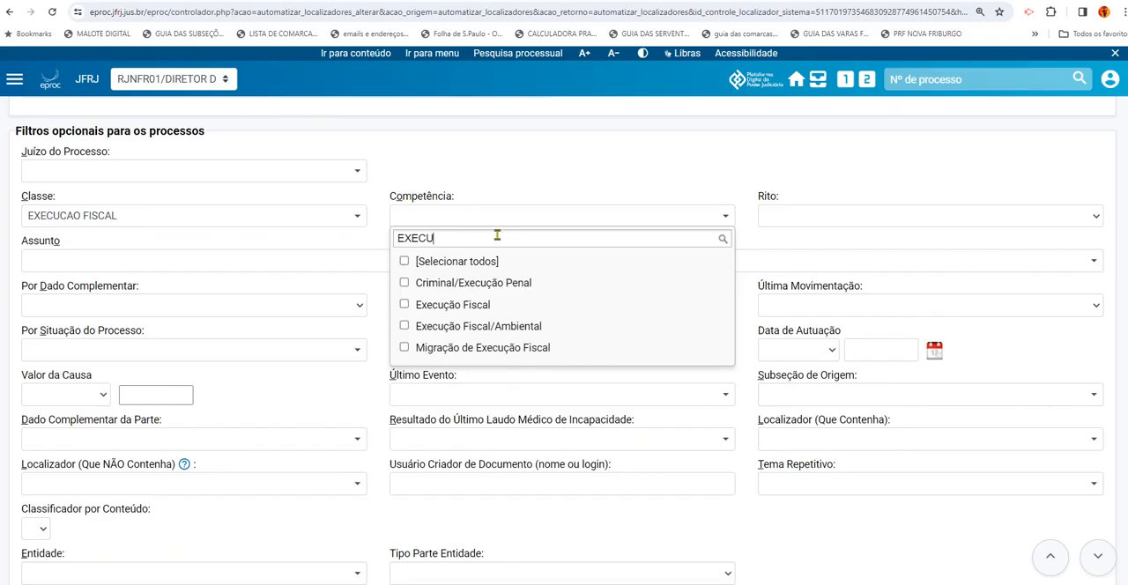
left_click(404, 305)
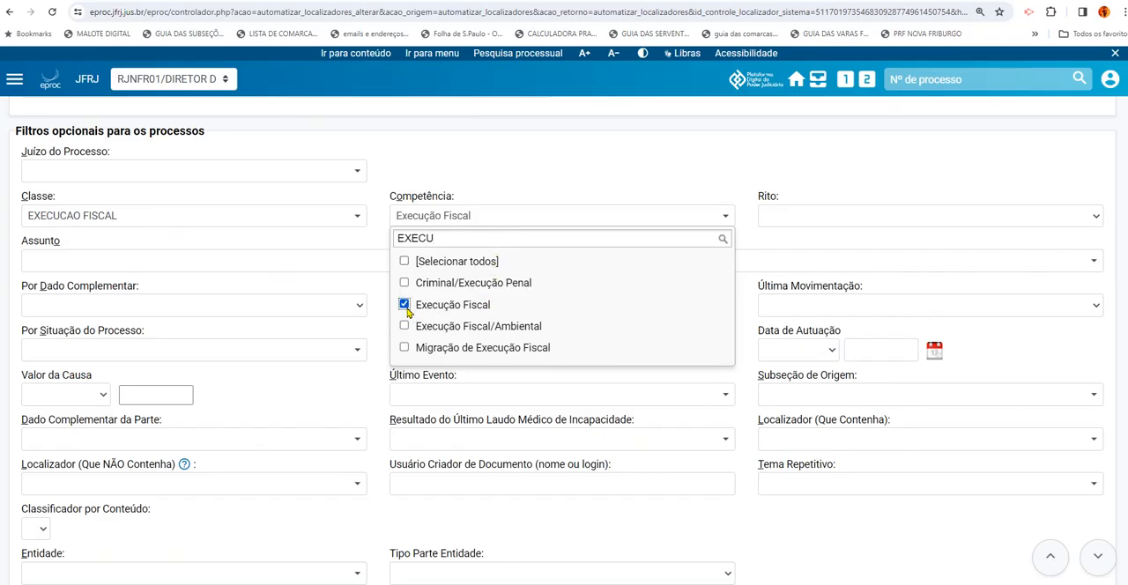
left_click(480, 153)
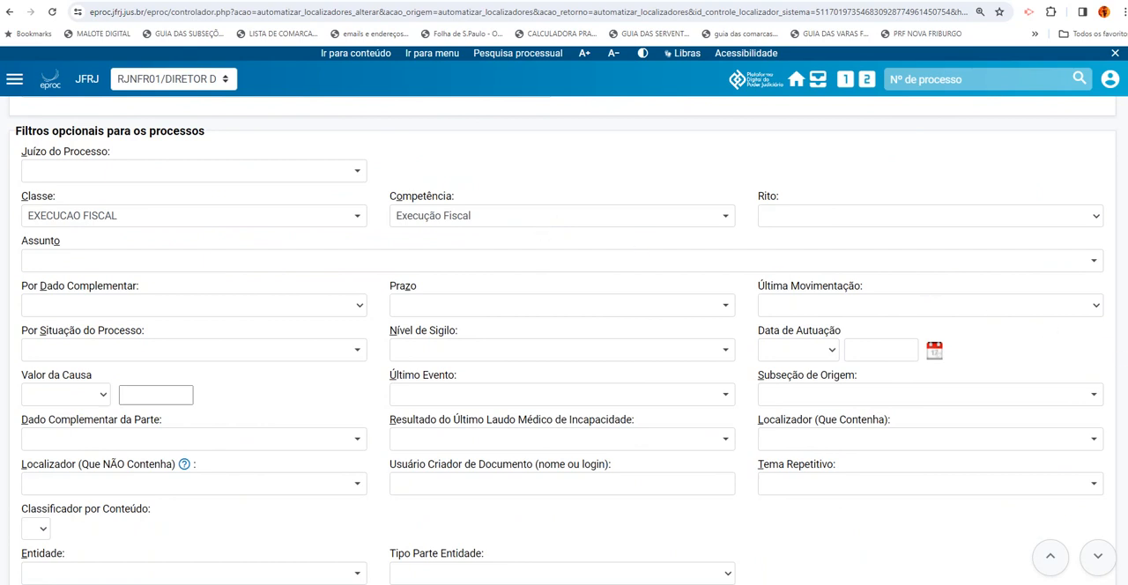
Save the edited rule, exit to the rules list and acknowledge the confirmation message
scroll(564, 341, "down", 5)
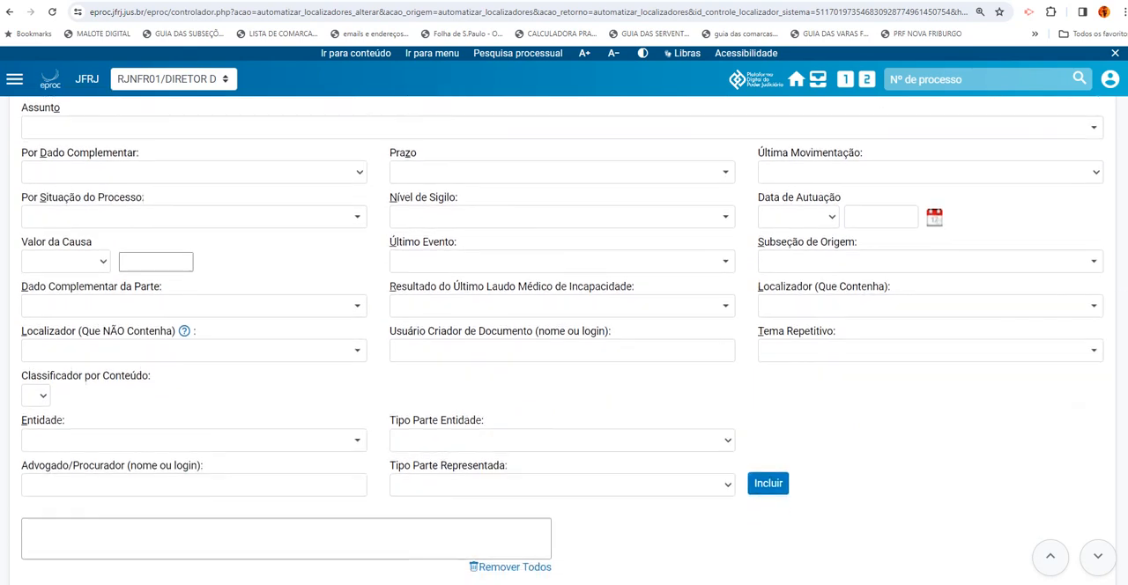
scroll(564, 341, "down", 2)
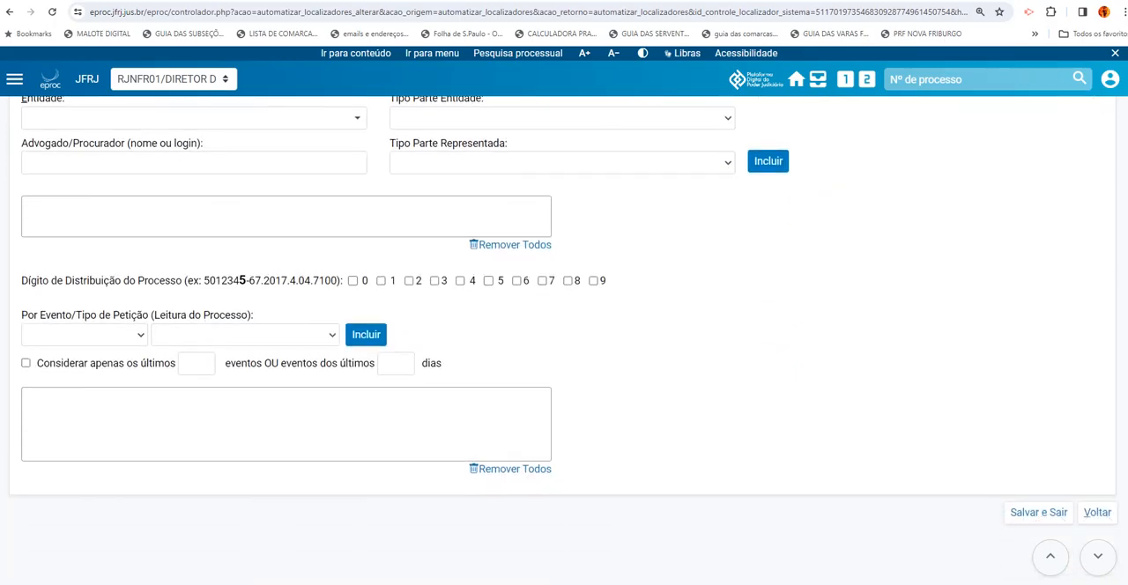
left_click(1037, 520)
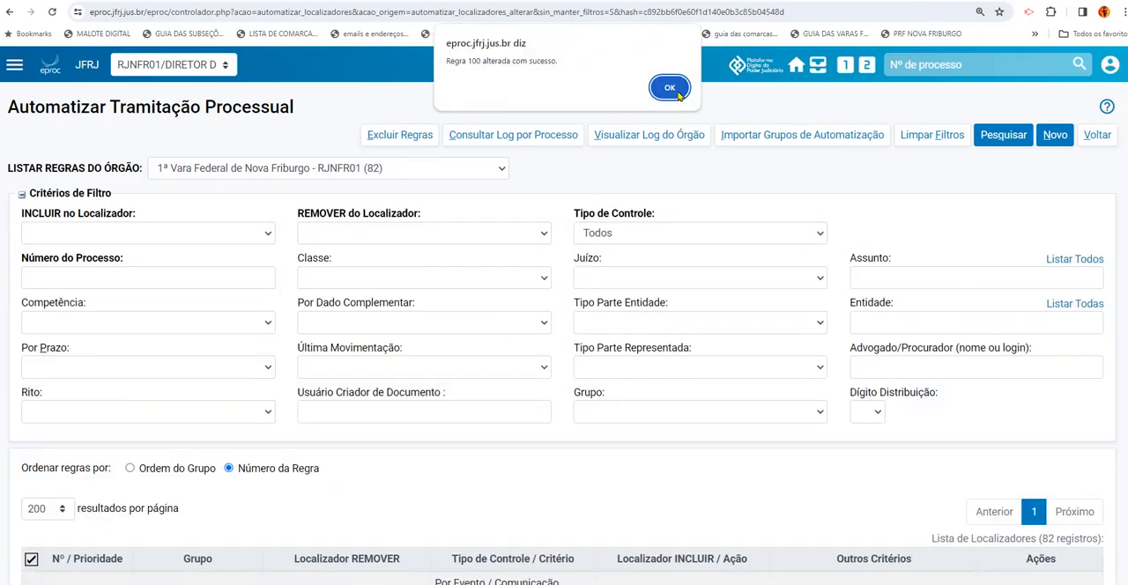
left_click(672, 89)
Manually execute rule 100, CITAÇÃO SEM PAGAMENTO EF > SISBAJUD, confirm the execution and close the results window
scroll(563, 340, "down", 20)
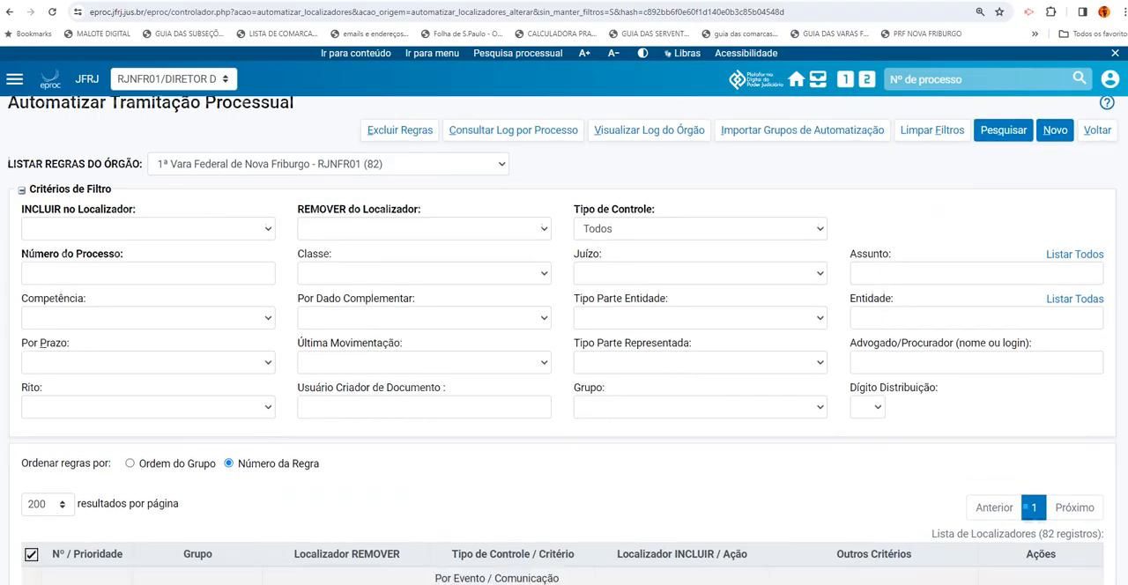
scroll(564, 340, "down", 10)
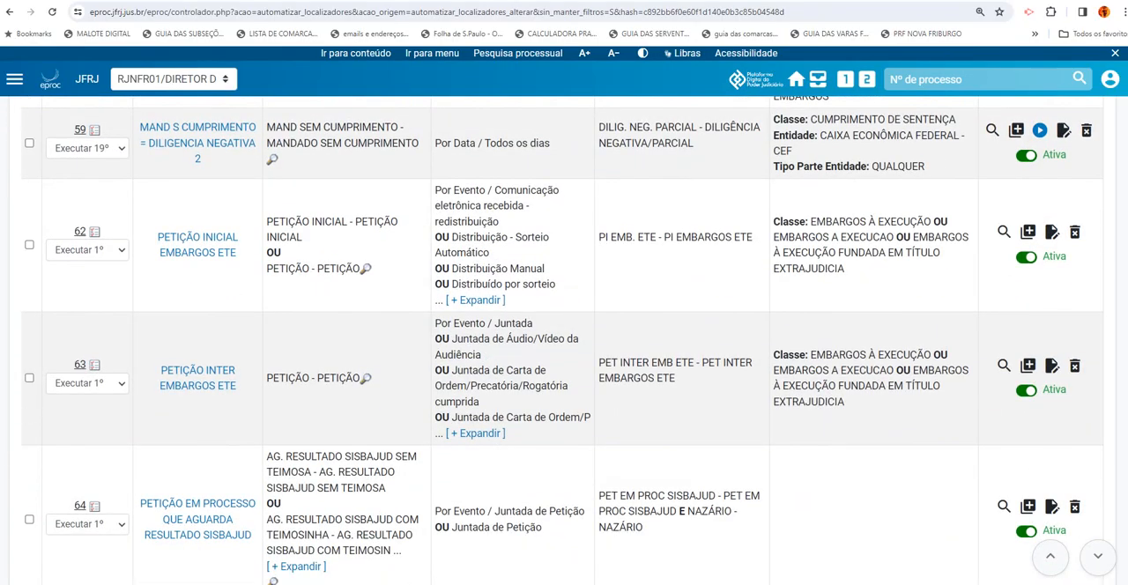
scroll(563, 340, "down", 15)
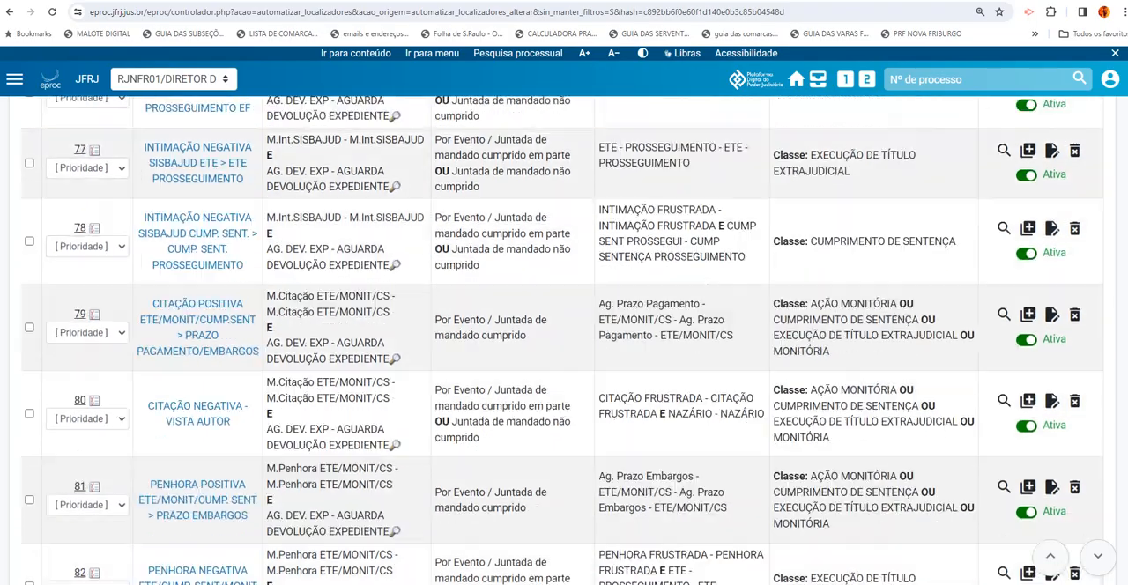
scroll(564, 340, "down", 5)
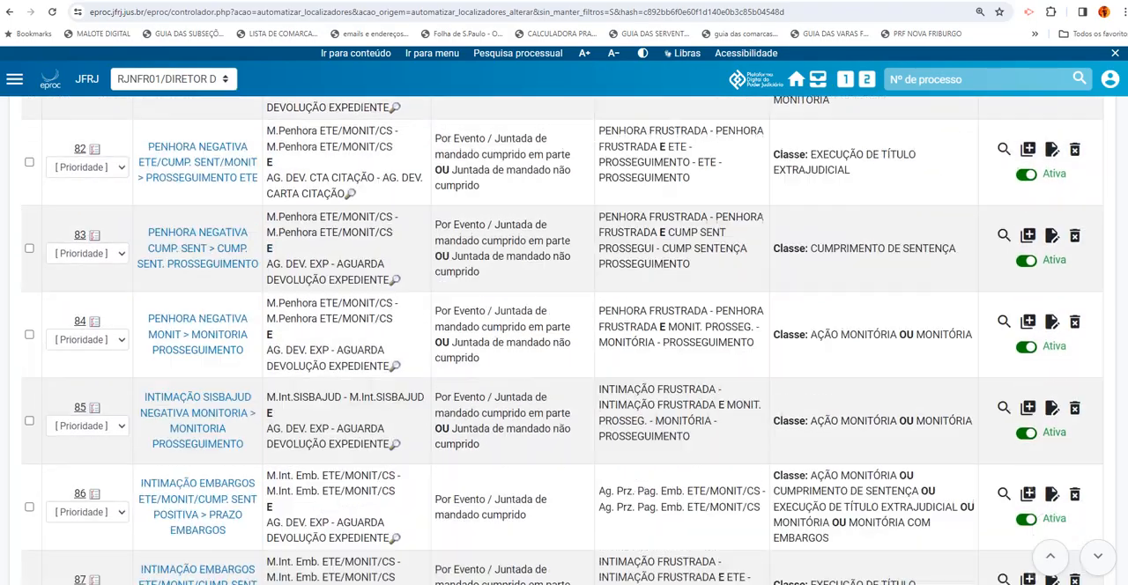
scroll(564, 340, "down", 5)
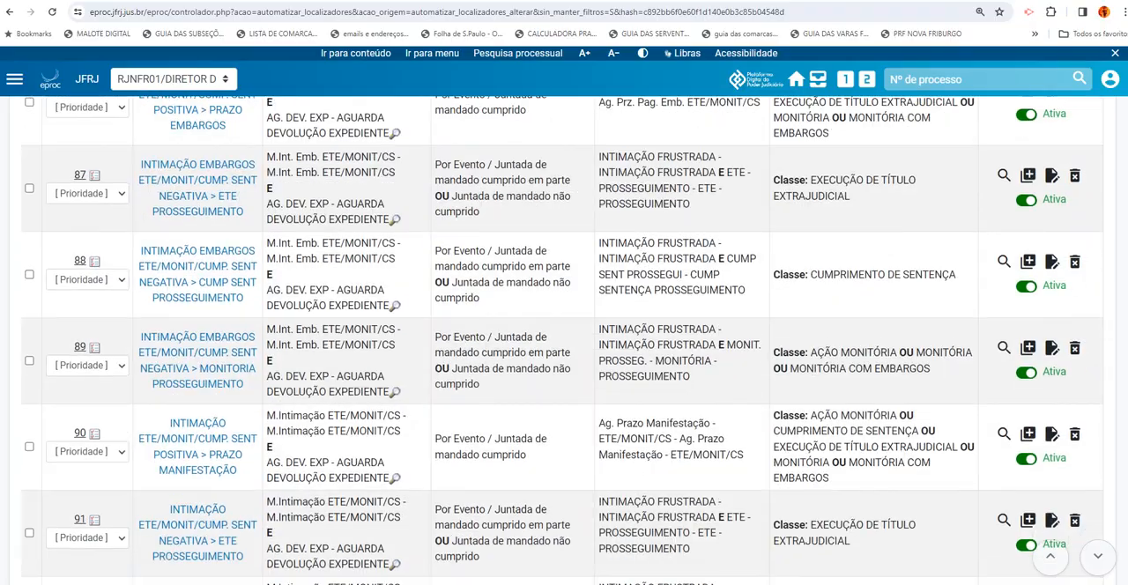
scroll(564, 340, "down", 9)
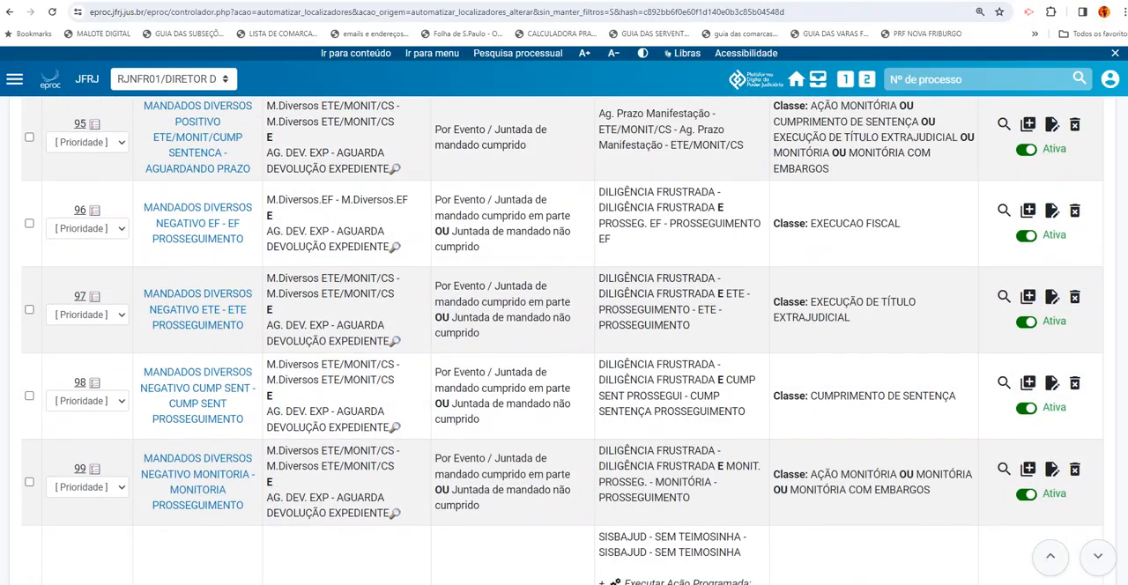
scroll(1078, 433, "down", 4)
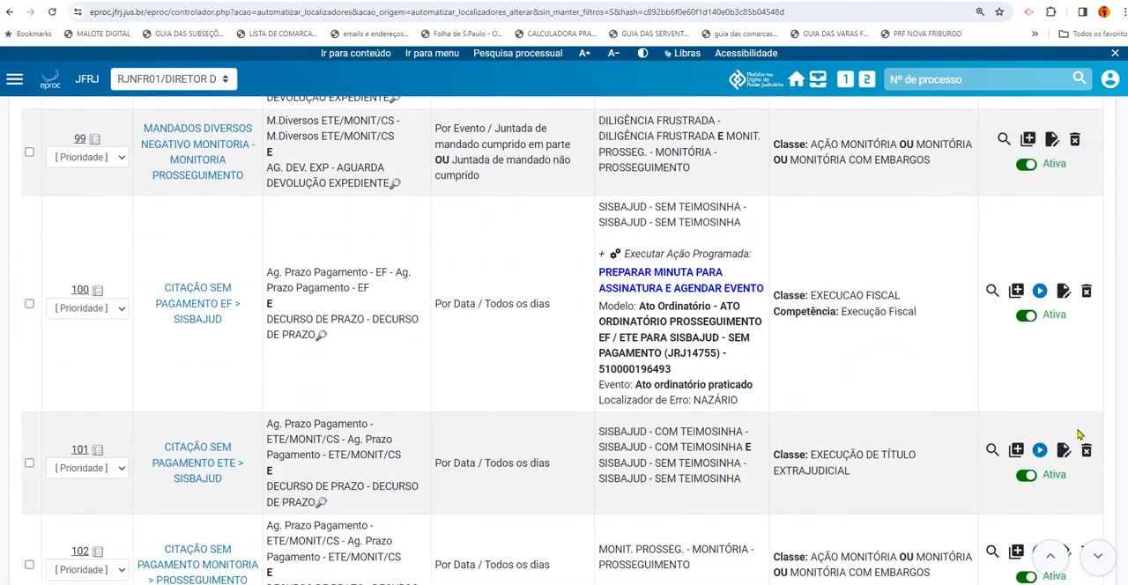
left_click(1040, 291)
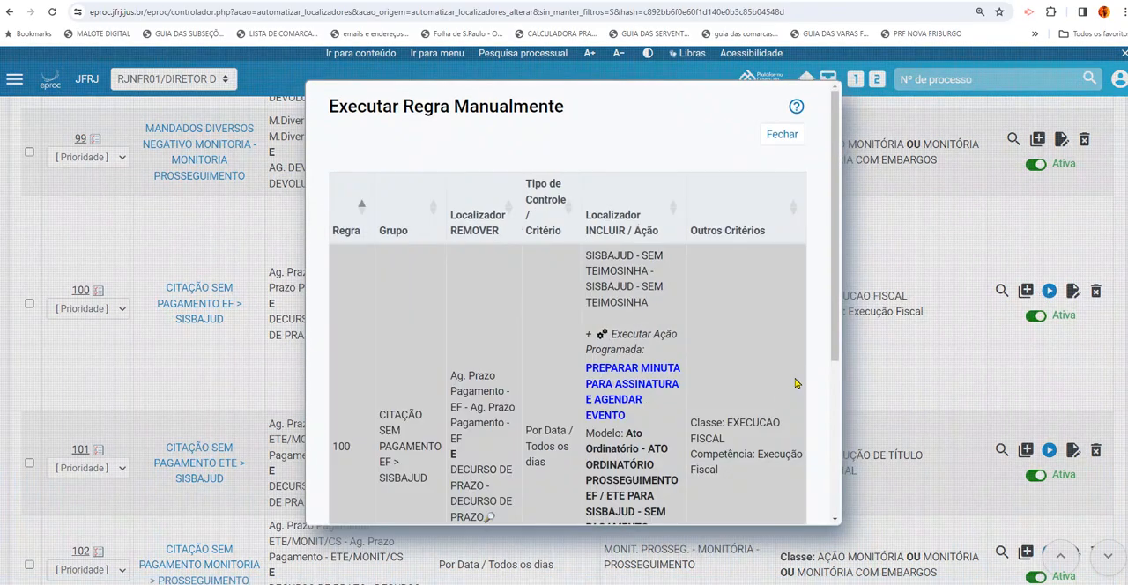
left_click_drag(834, 340, 846, 570)
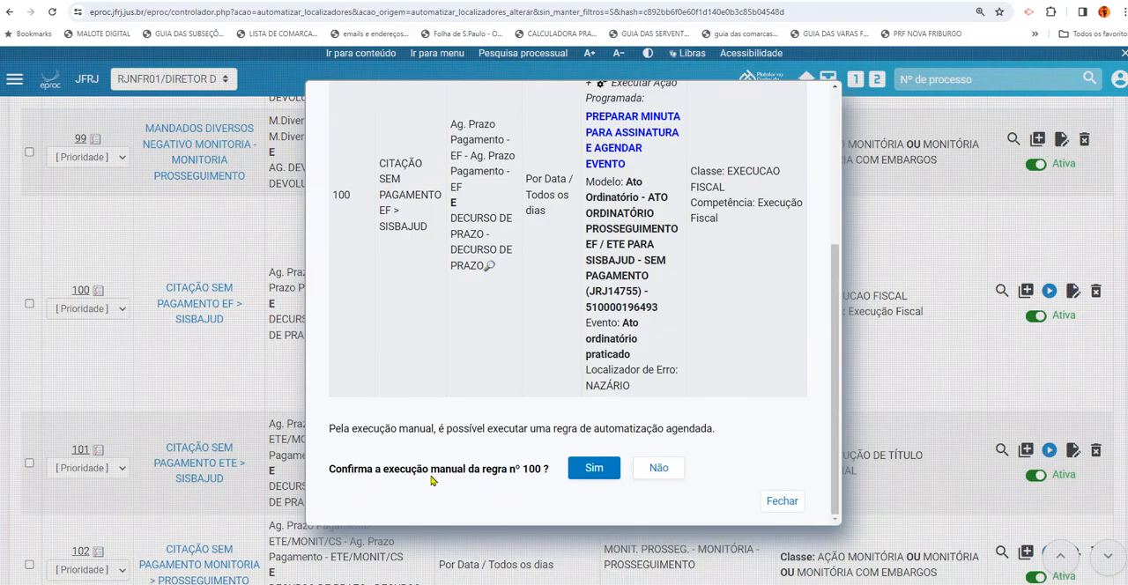
left_click(594, 468)
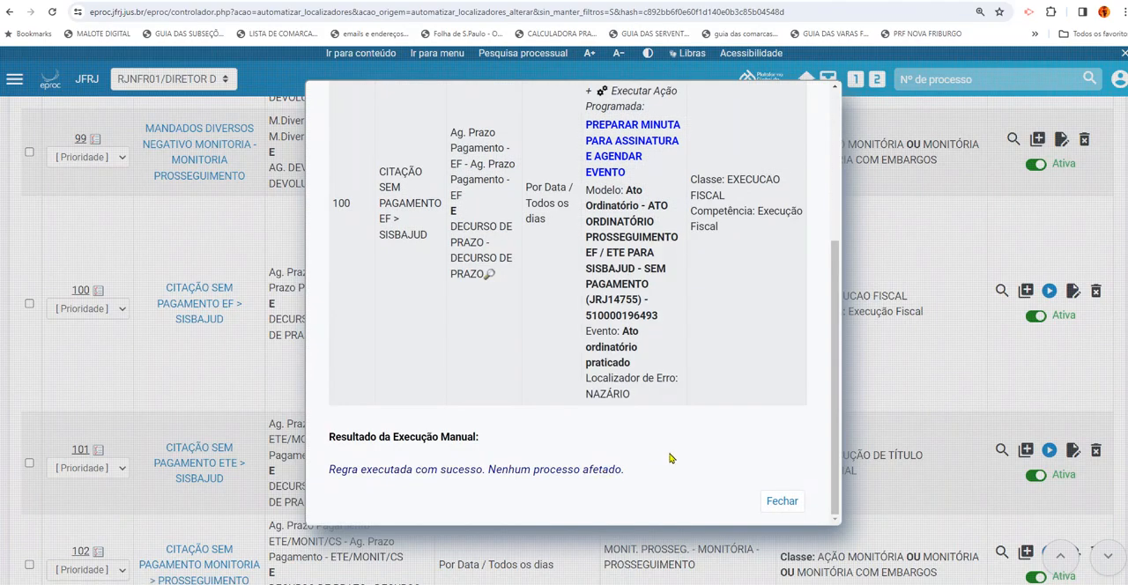
left_click_drag(837, 434, 833, 289)
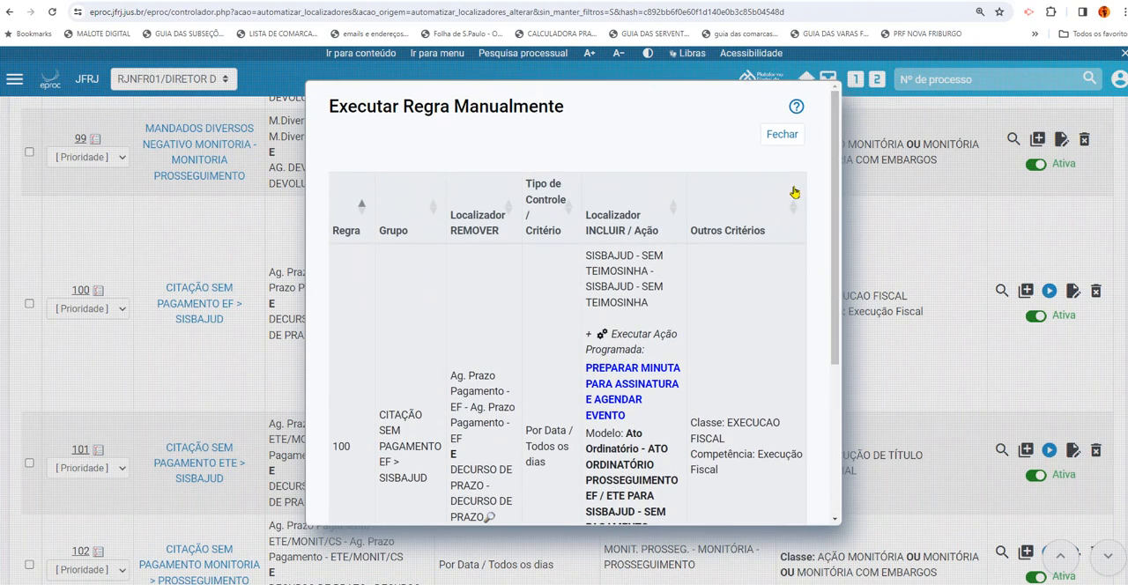
left_click(779, 138)
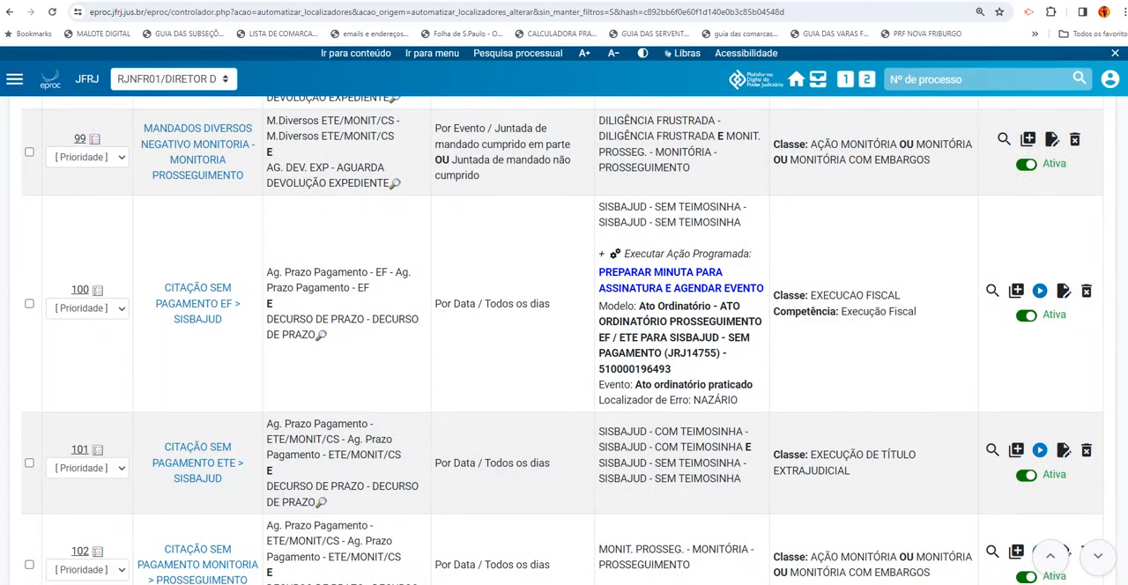
Examine the remaining rules from 100 to 125, comparing their combined REMOVER locators with "E" conditions, control types, INCLUIR locators and class criteria
scroll(562, 340, "down", 1)
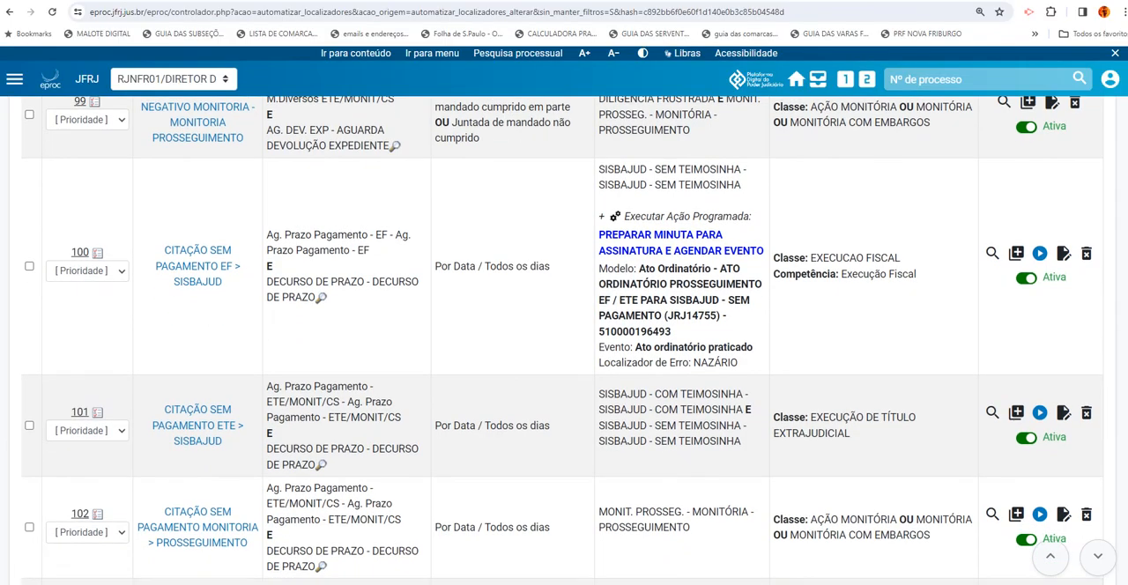
scroll(562, 340, "down", 3)
scroll(562, 340, "up", 5)
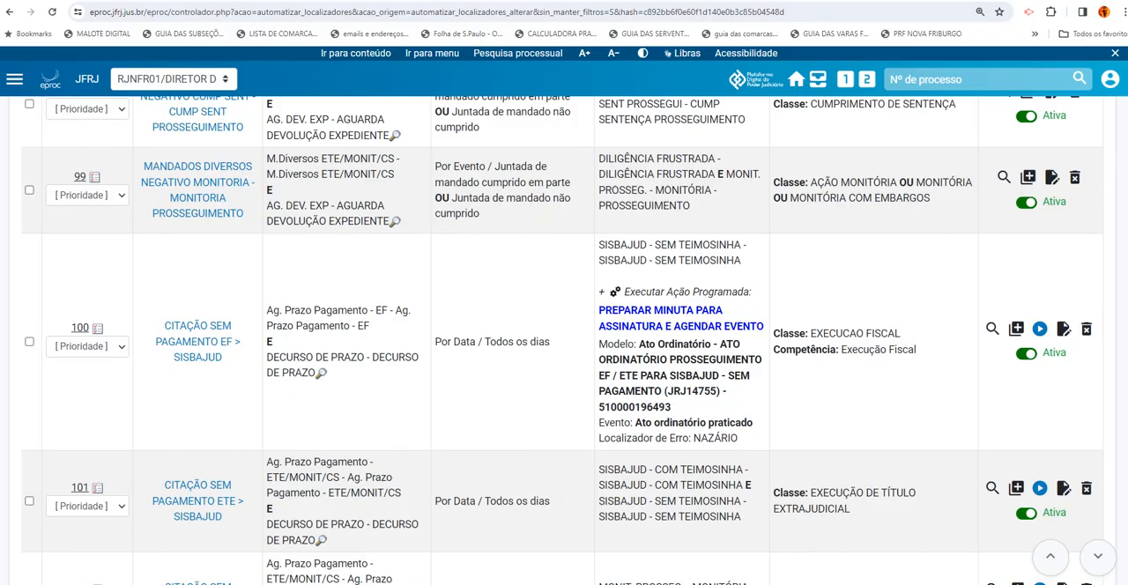
scroll(562, 340, "down", 1)
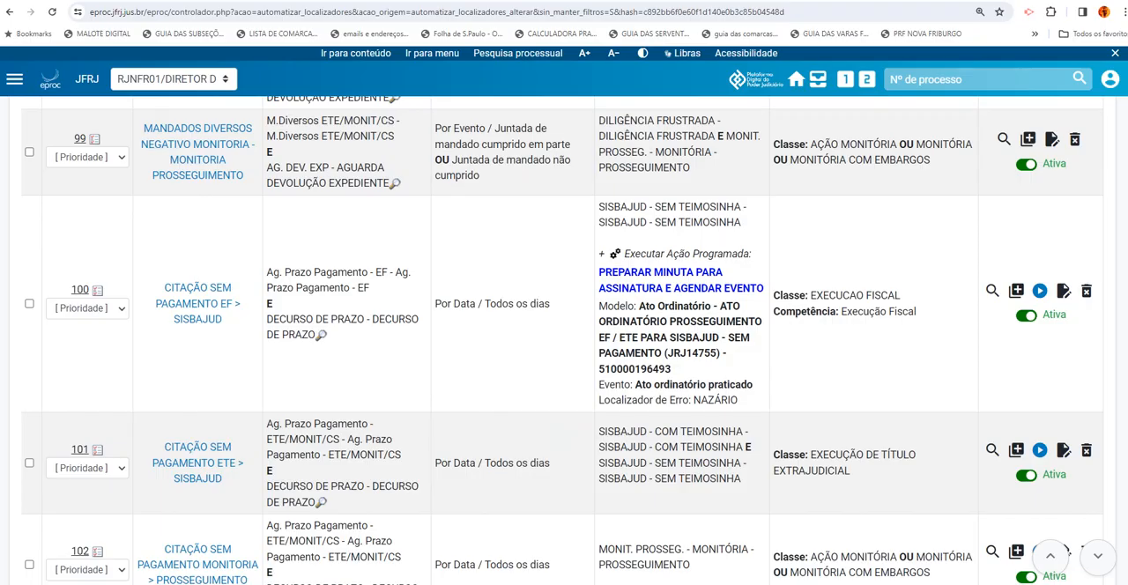
scroll(562, 340, "down", 3)
scroll(562, 340, "up", 3)
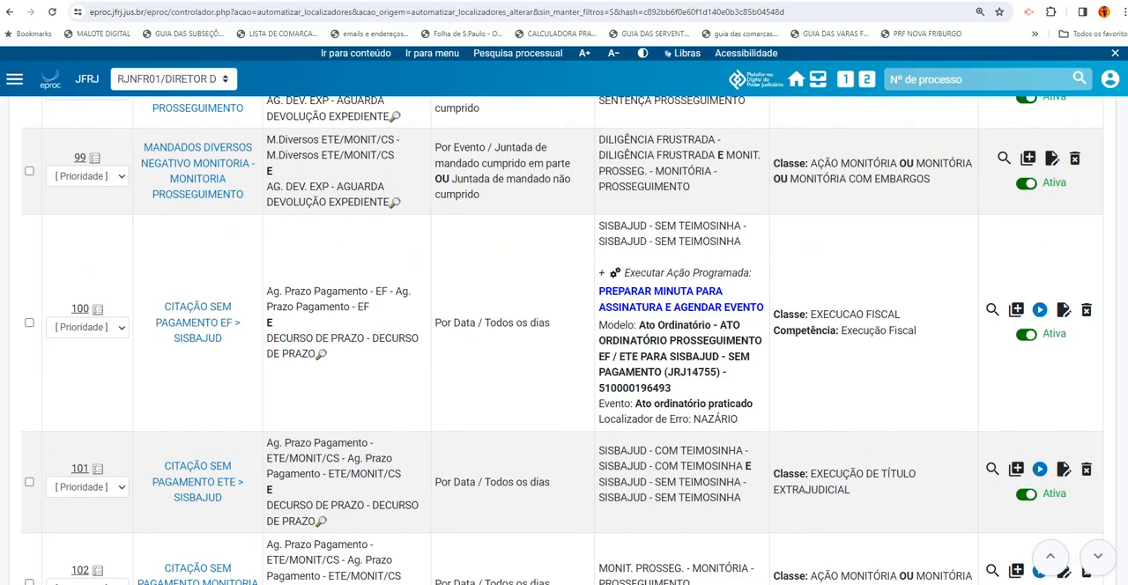
scroll(562, 341, "down", 1)
scroll(563, 346, "down", 2)
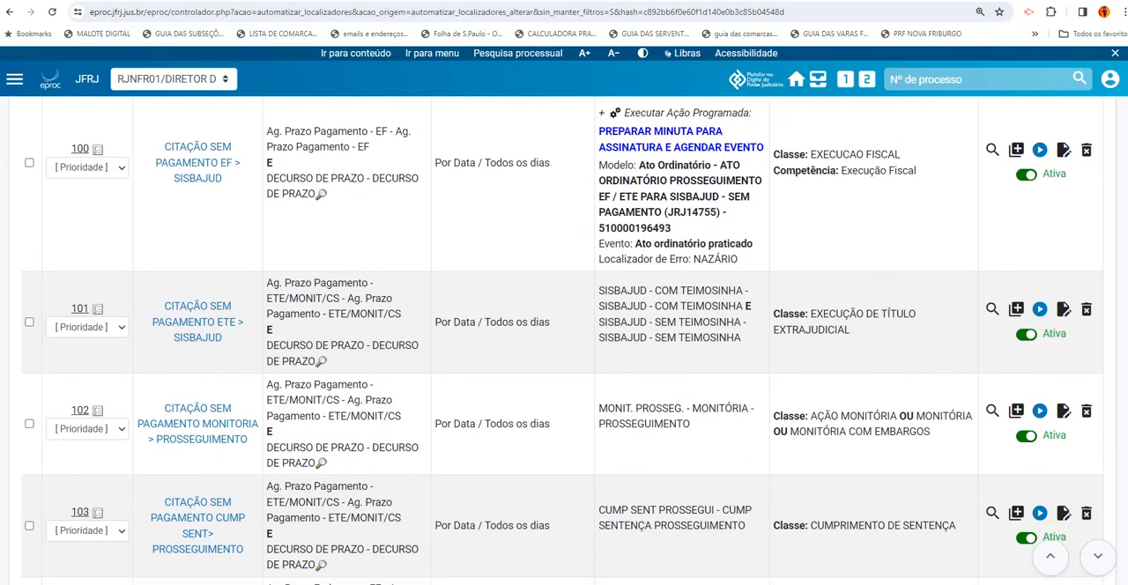
scroll(1019, 449, "down", 3)
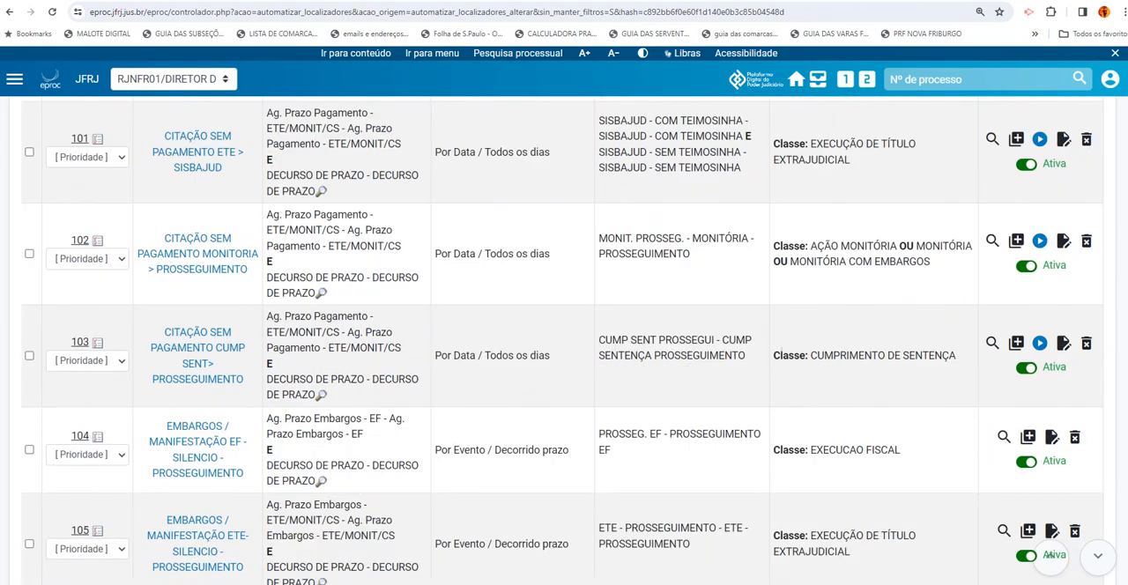
double_click(272, 263)
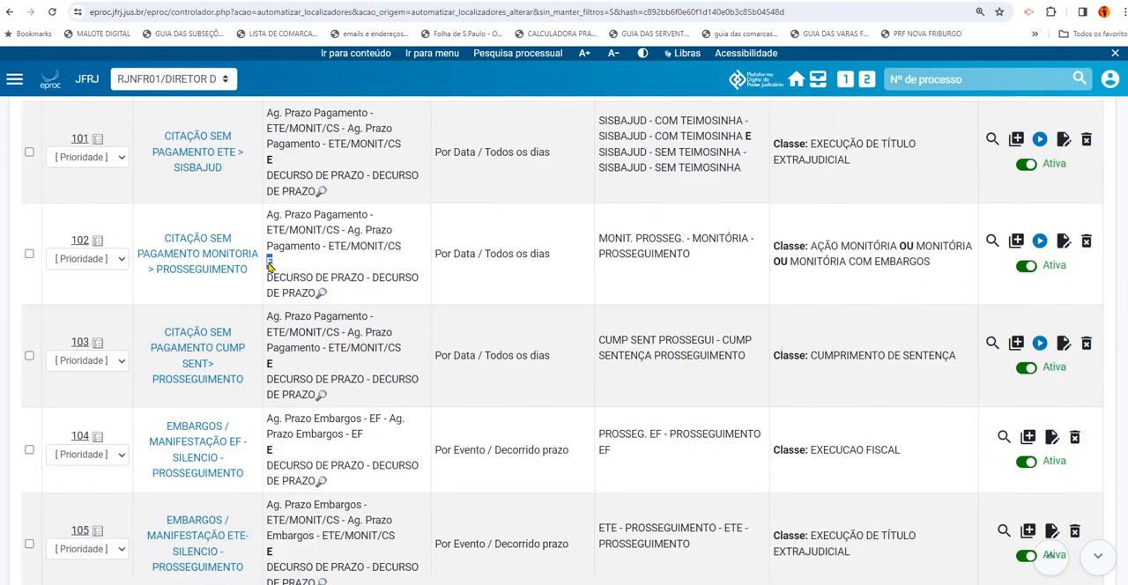
double_click(271, 365)
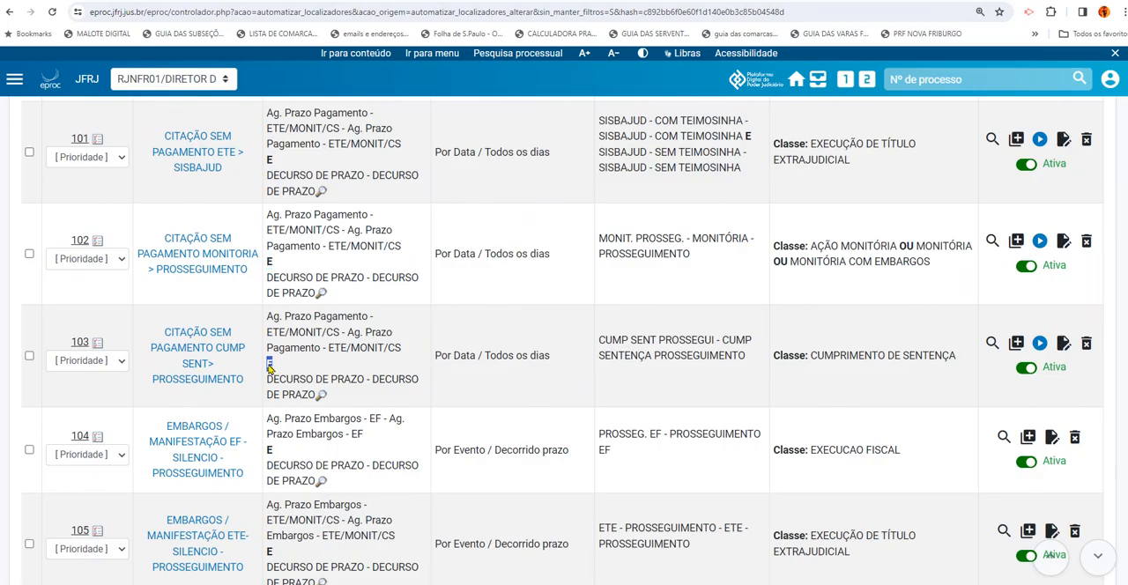
left_click(516, 393)
scroll(562, 340, "down", 15)
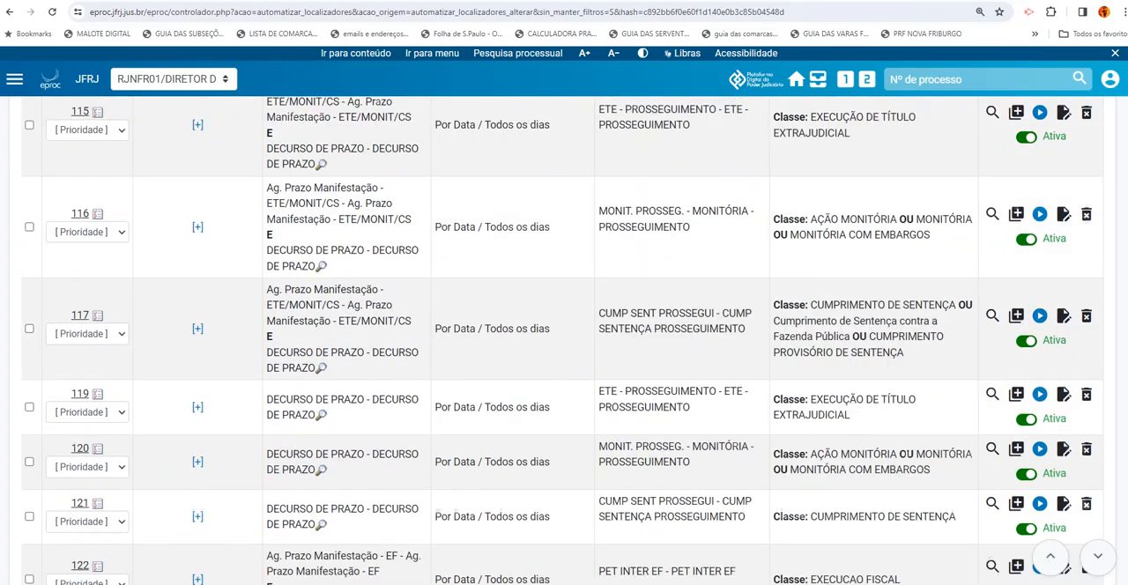
scroll(562, 340, "down", 3)
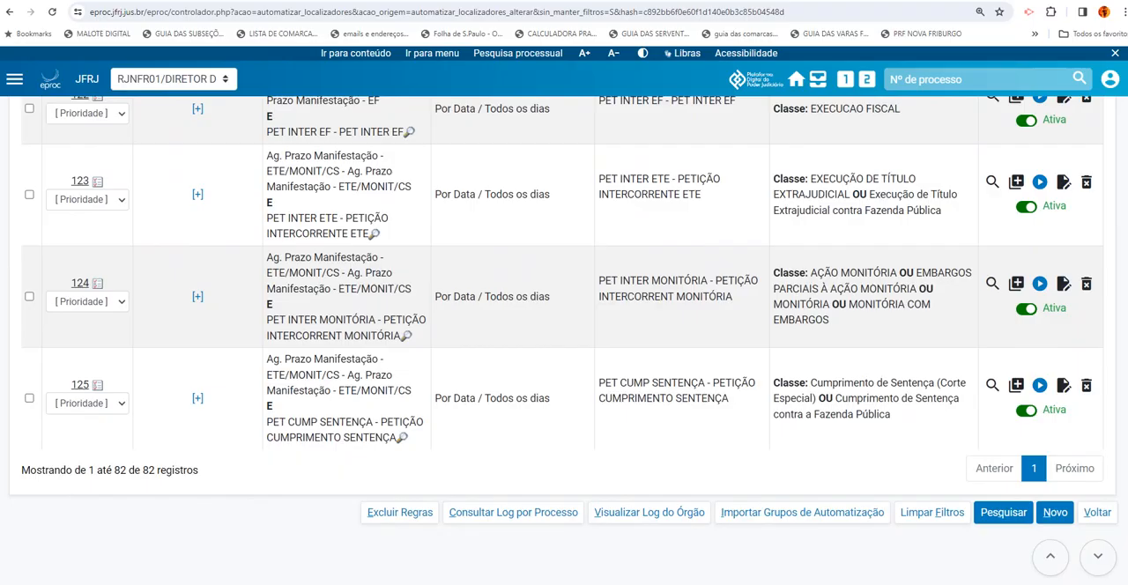
Open rule 122 (Ag. Prazo Manifestação - EF and PET INTER EF) for editing and review its locators and date-based control
scroll(562, 340, "up", 1)
scroll(638, 386, "up", 2)
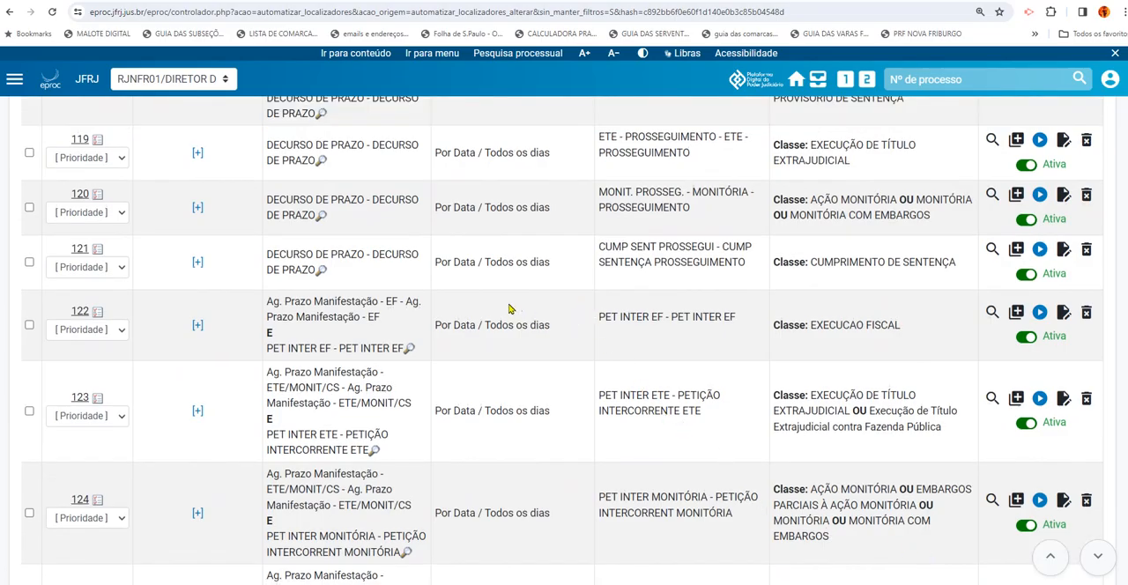
left_click(1061, 323)
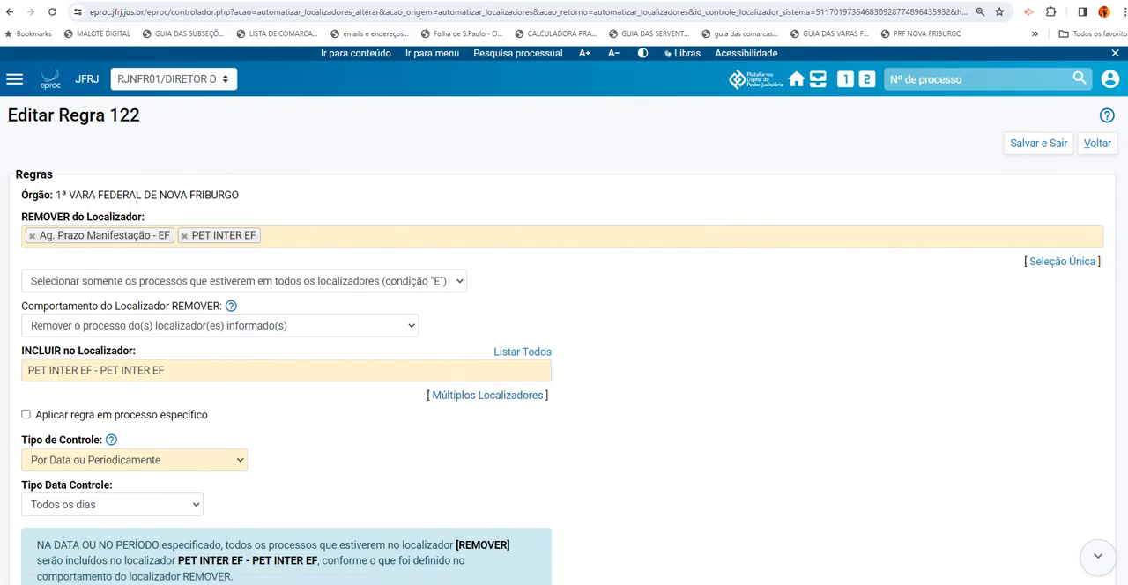
scroll(564, 346, "down", 1)
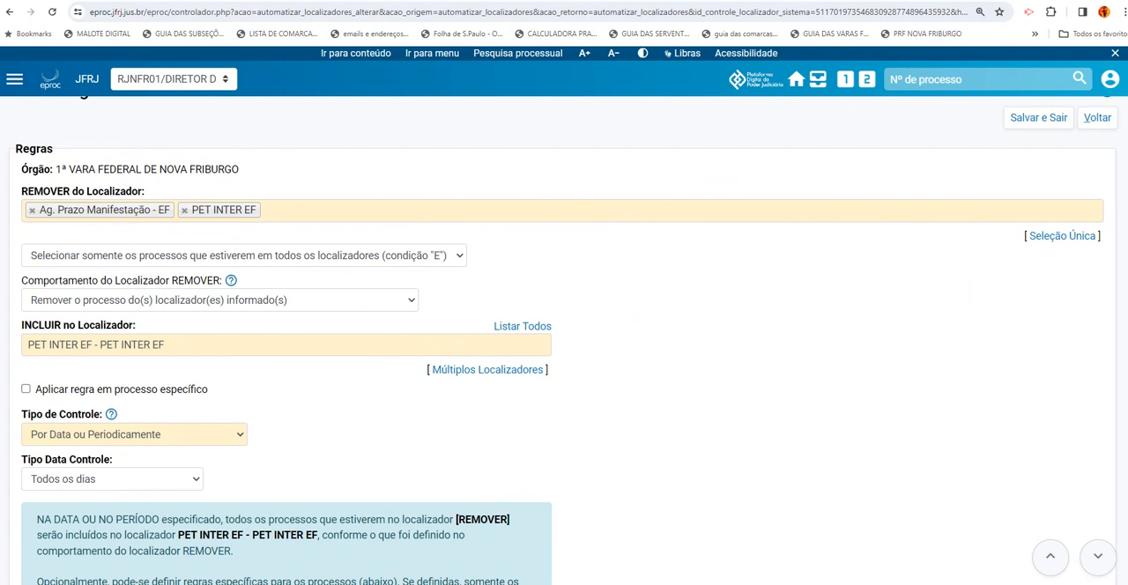
scroll(564, 352, "down", 1)
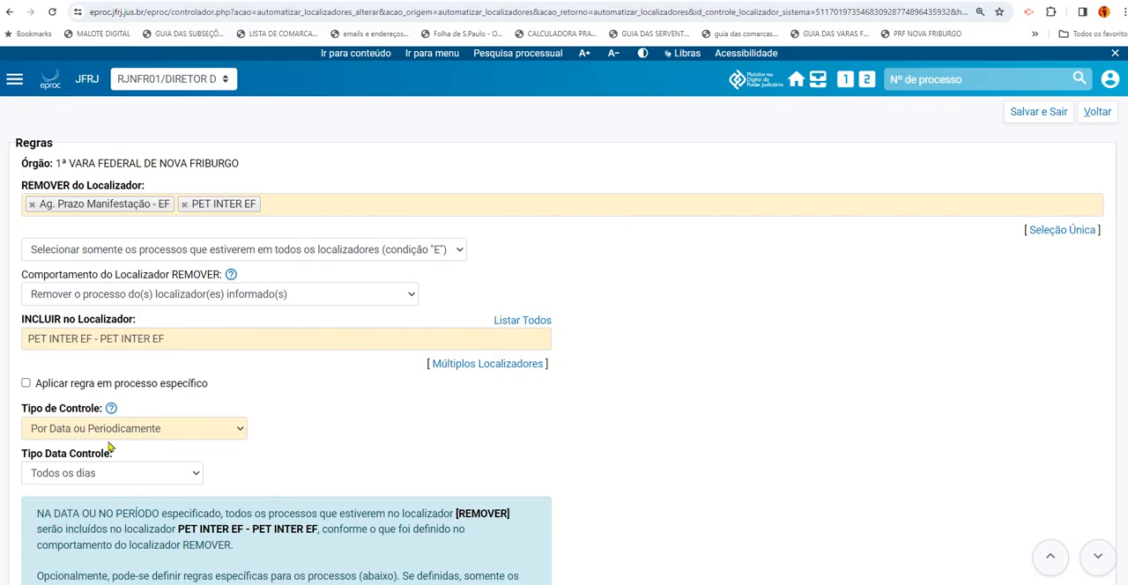
scroll(564, 344, "down", 7)
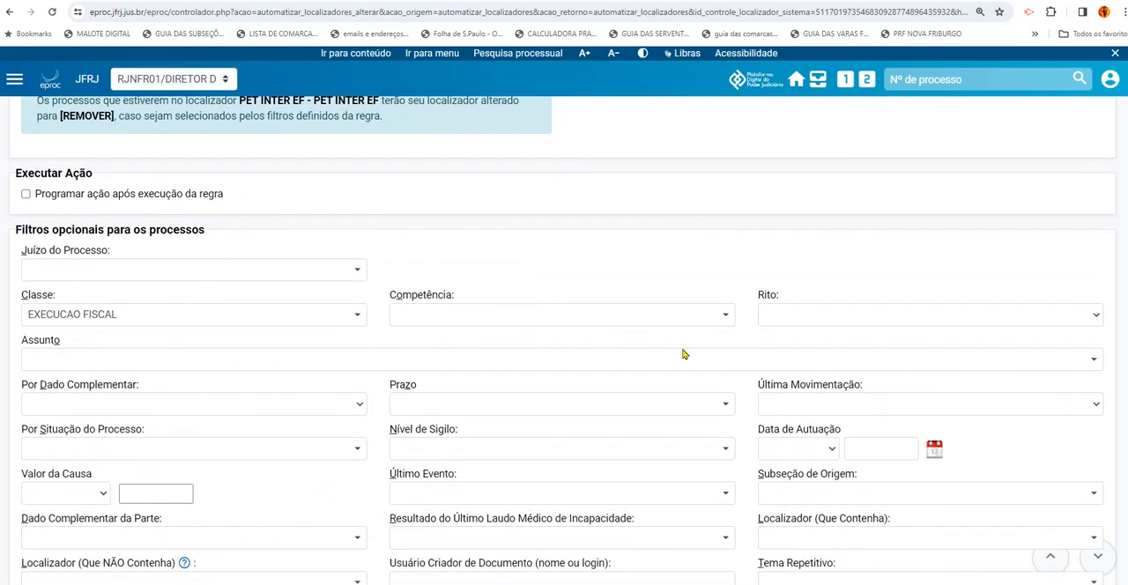
Add Execução Fiscal as the Competência in rule 122's optional filters, searching the options for "EXECU"
left_click(536, 317)
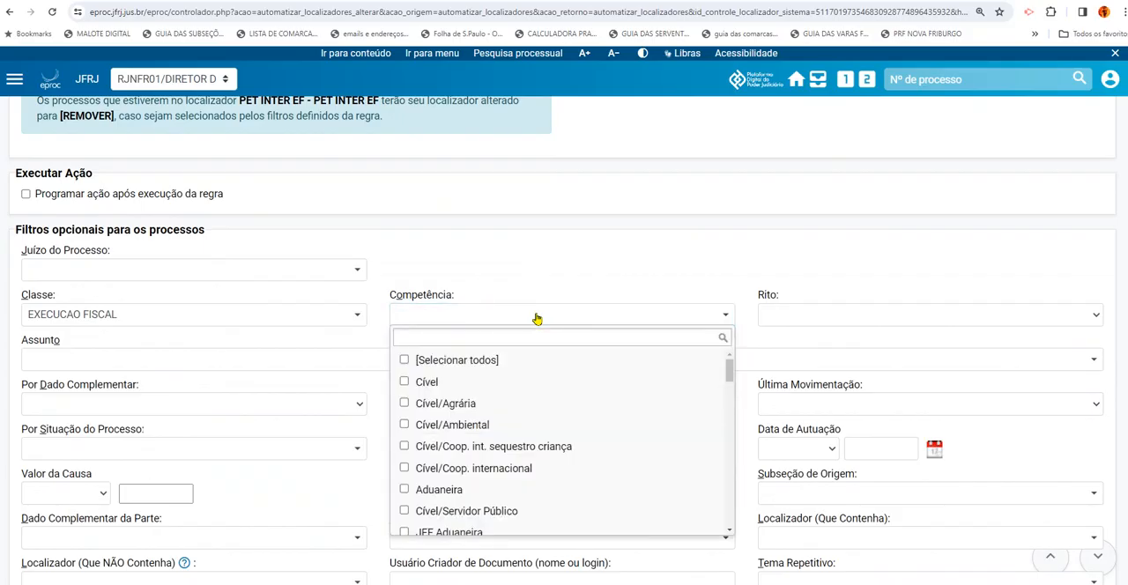
type("EXECU")
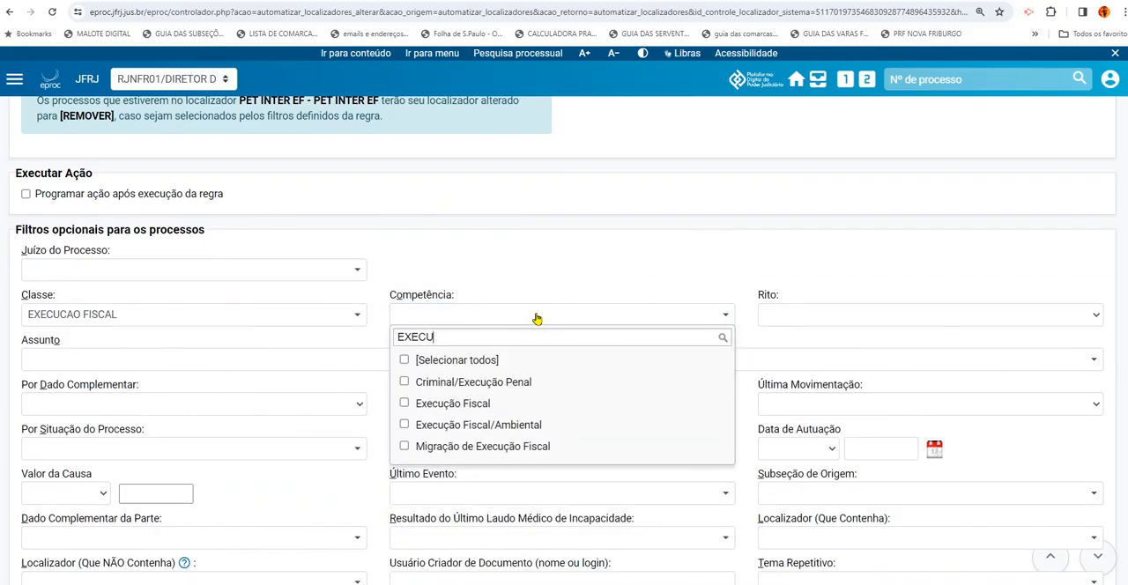
left_click(500, 410)
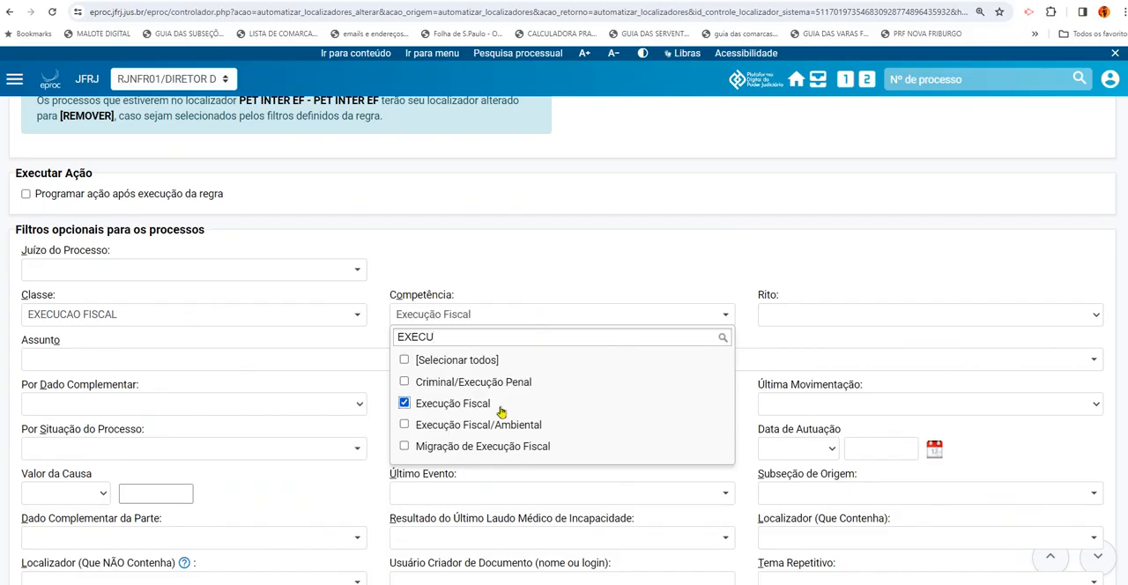
left_click(557, 262)
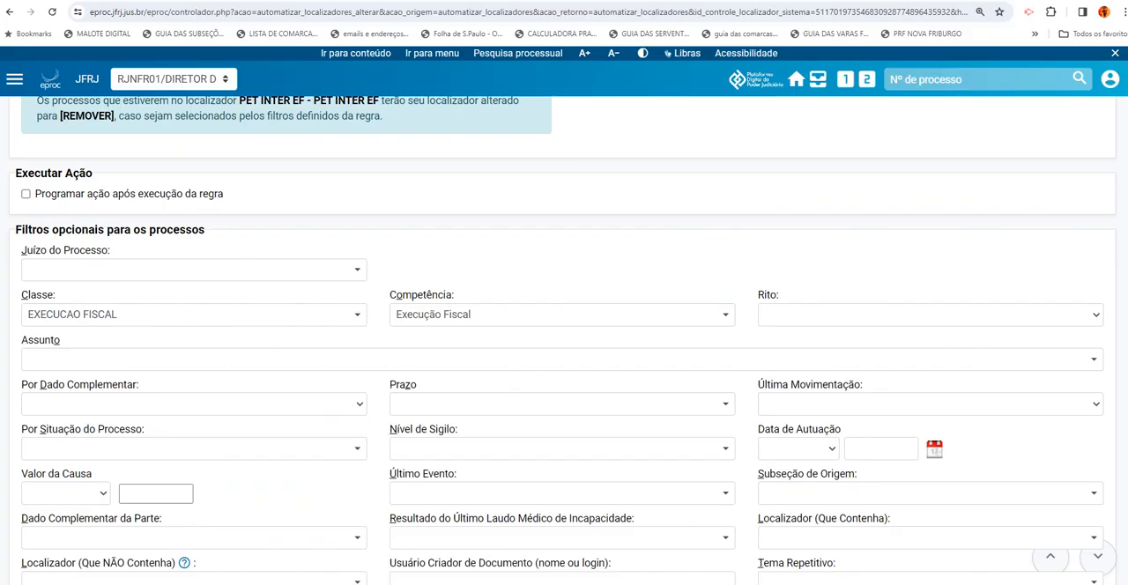
Check rule 122's settings, save it, exit to the rules list and acknowledge the confirmation message
scroll(456, 361, "down", 1)
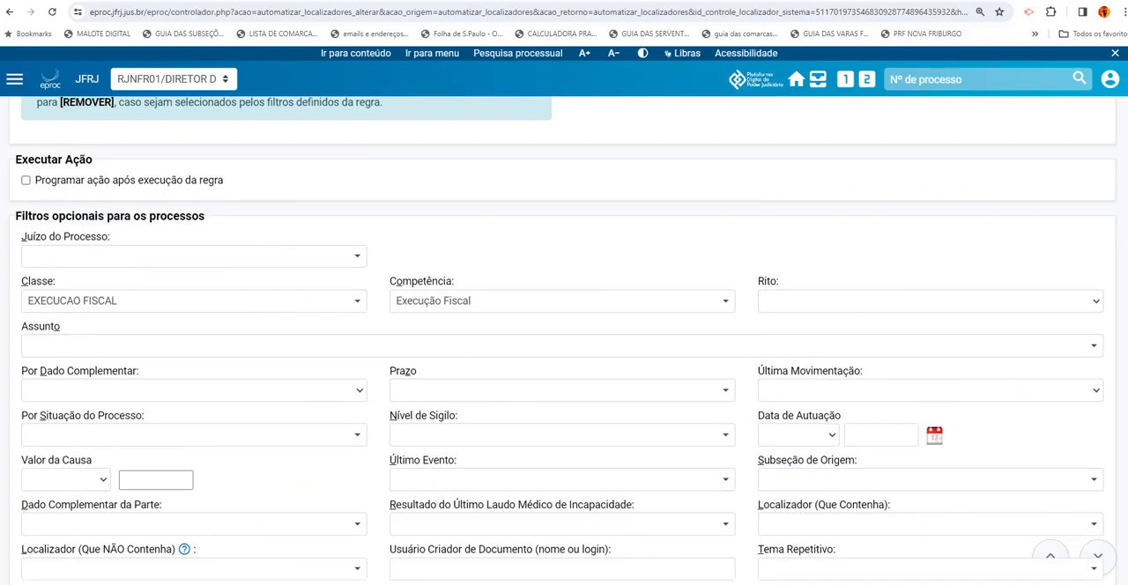
scroll(563, 340, "down", 1)
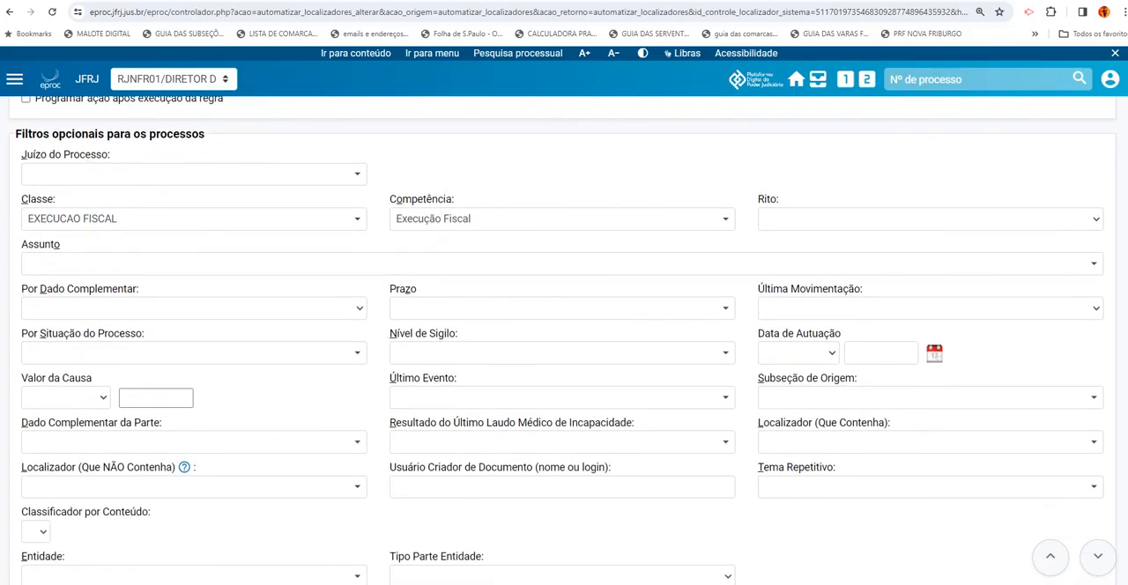
scroll(480, 277, "down", 1)
scroll(480, 277, "up", 2)
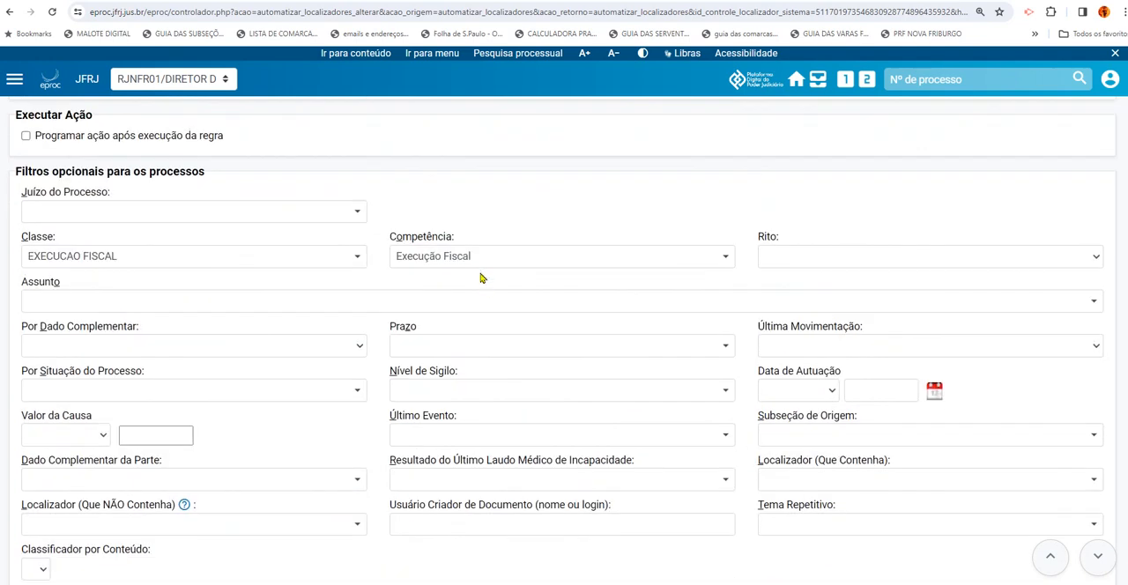
scroll(294, 199, "up", 10)
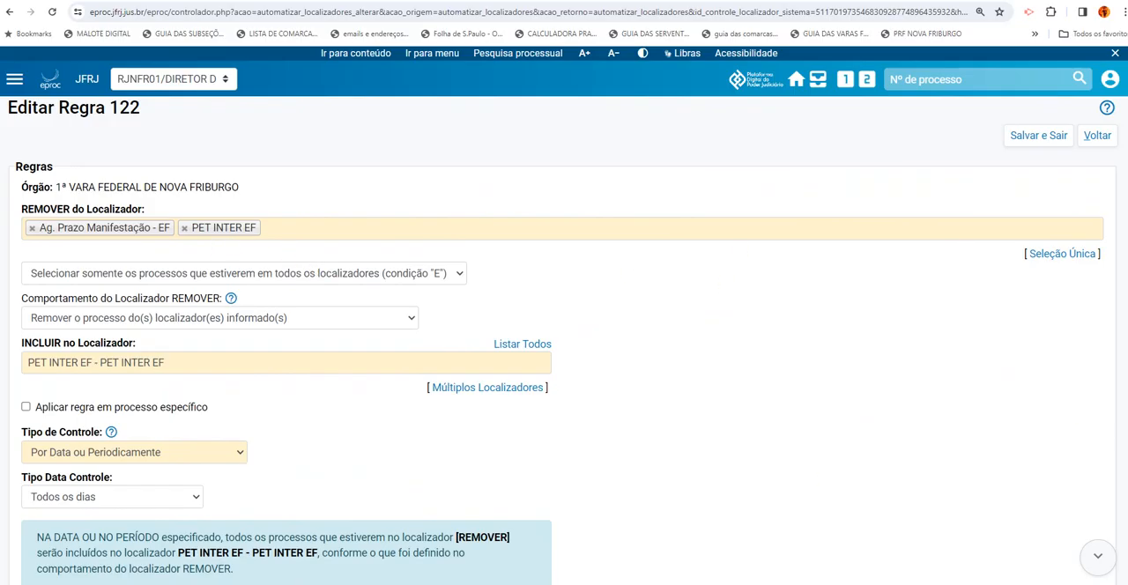
scroll(948, 514, "down", 15)
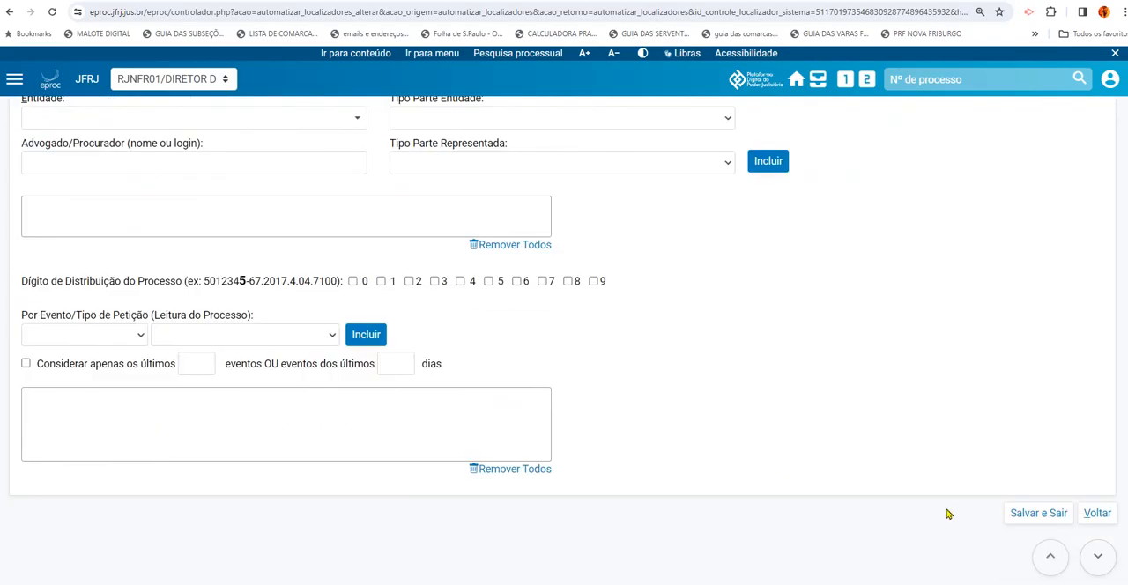
left_click(1031, 512)
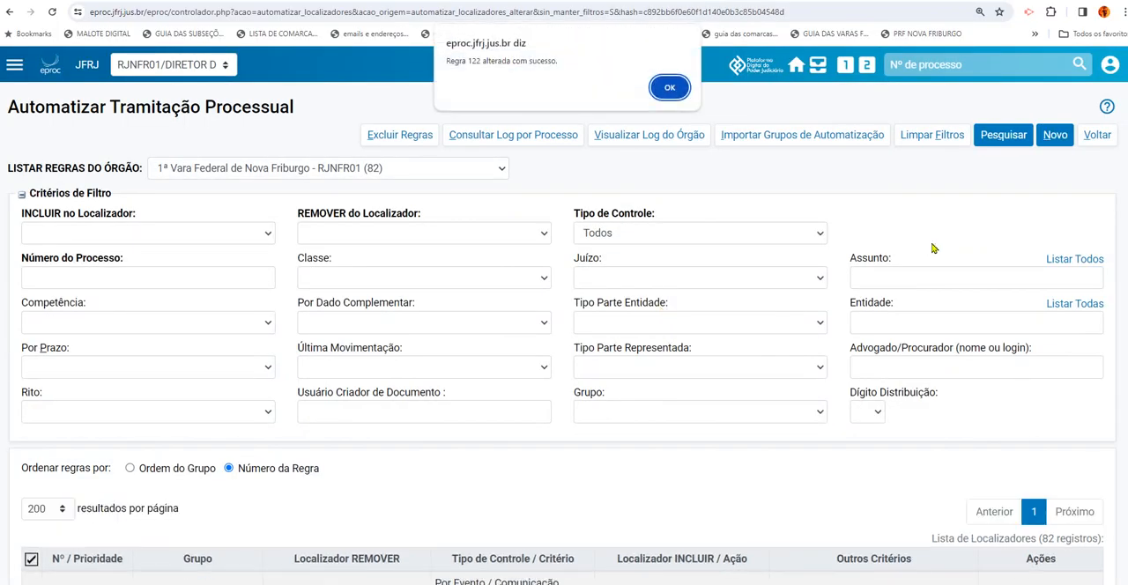
left_click(668, 88)
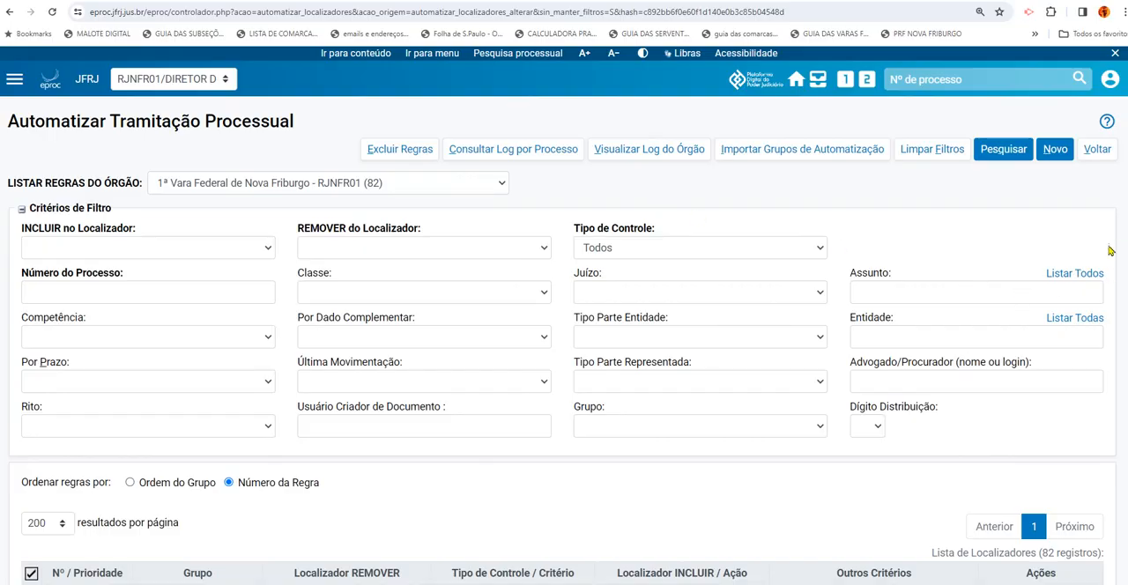
scroll(564, 340, "down", 12)
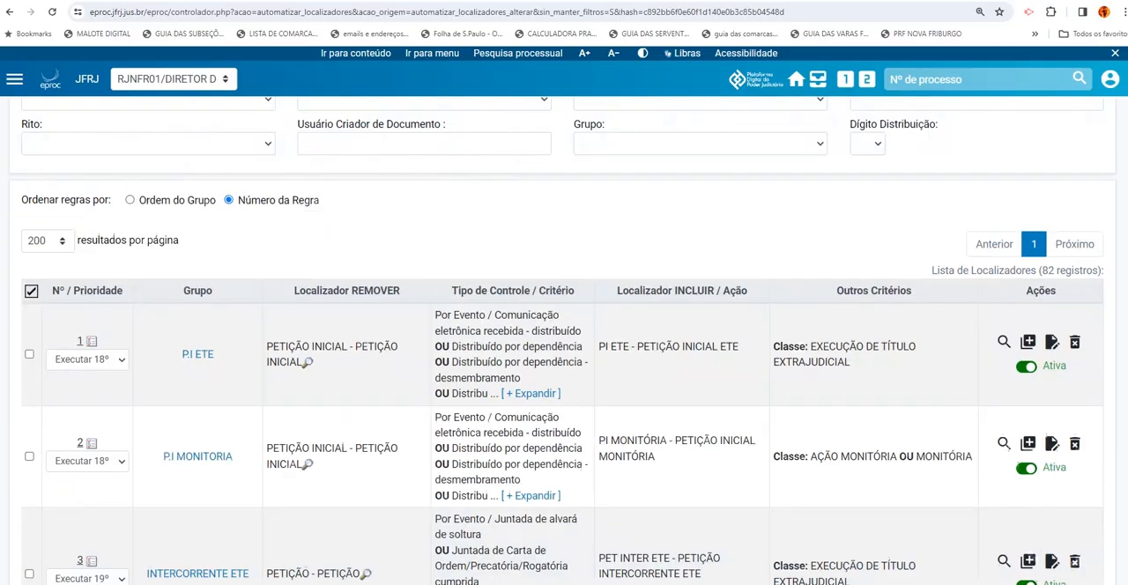
scroll(564, 340, "up", 12)
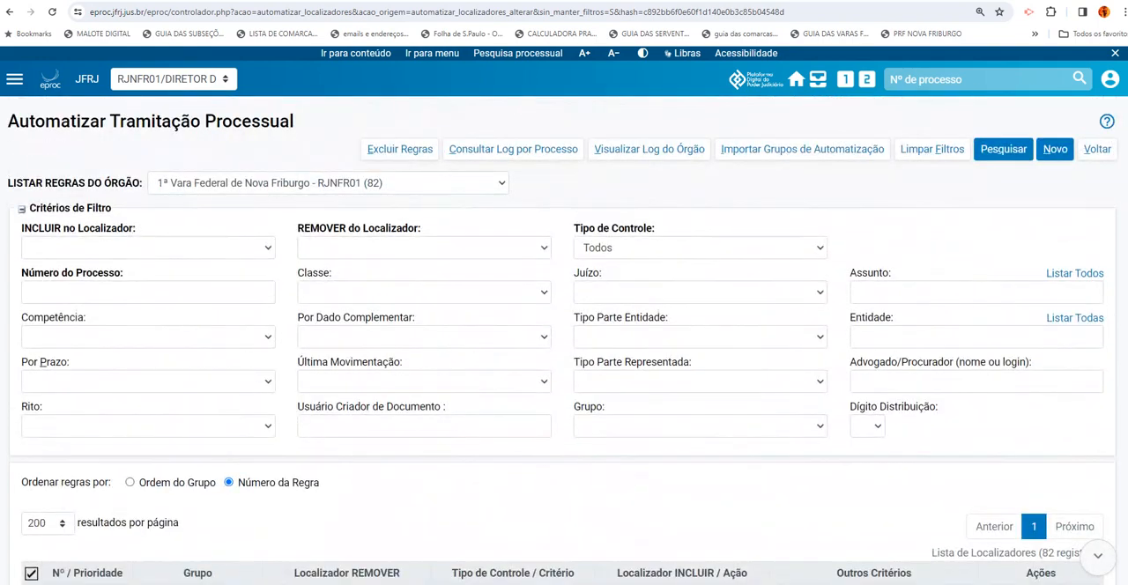